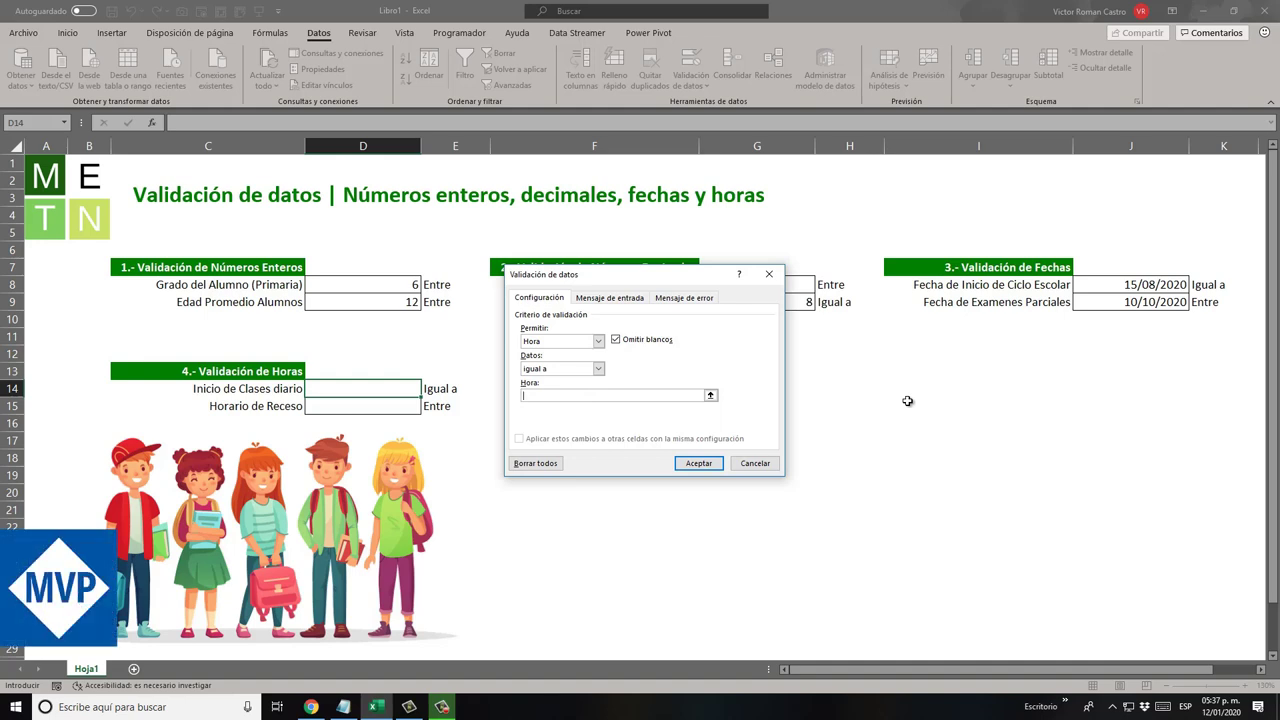
# Confirm the 7:00 time validation rule, then see a 7:01 entry rejected and discarded
pyautogui.write(':00')
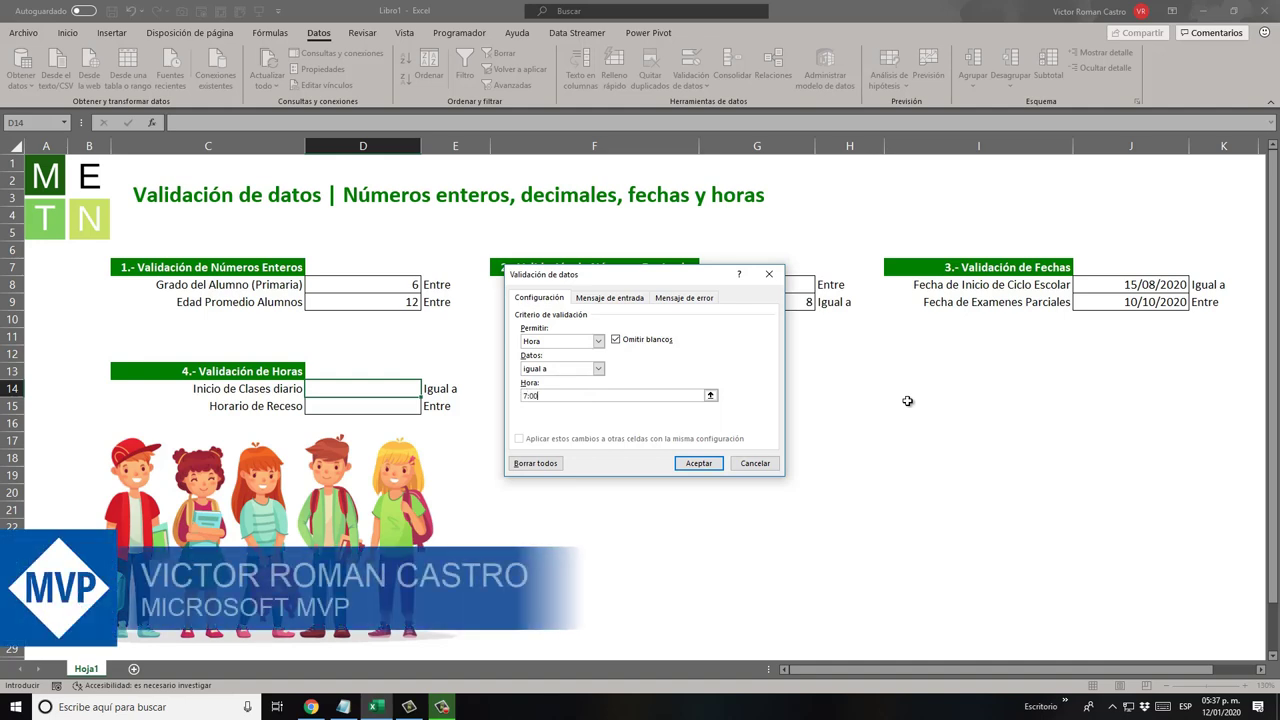
pyautogui.click(699, 464)
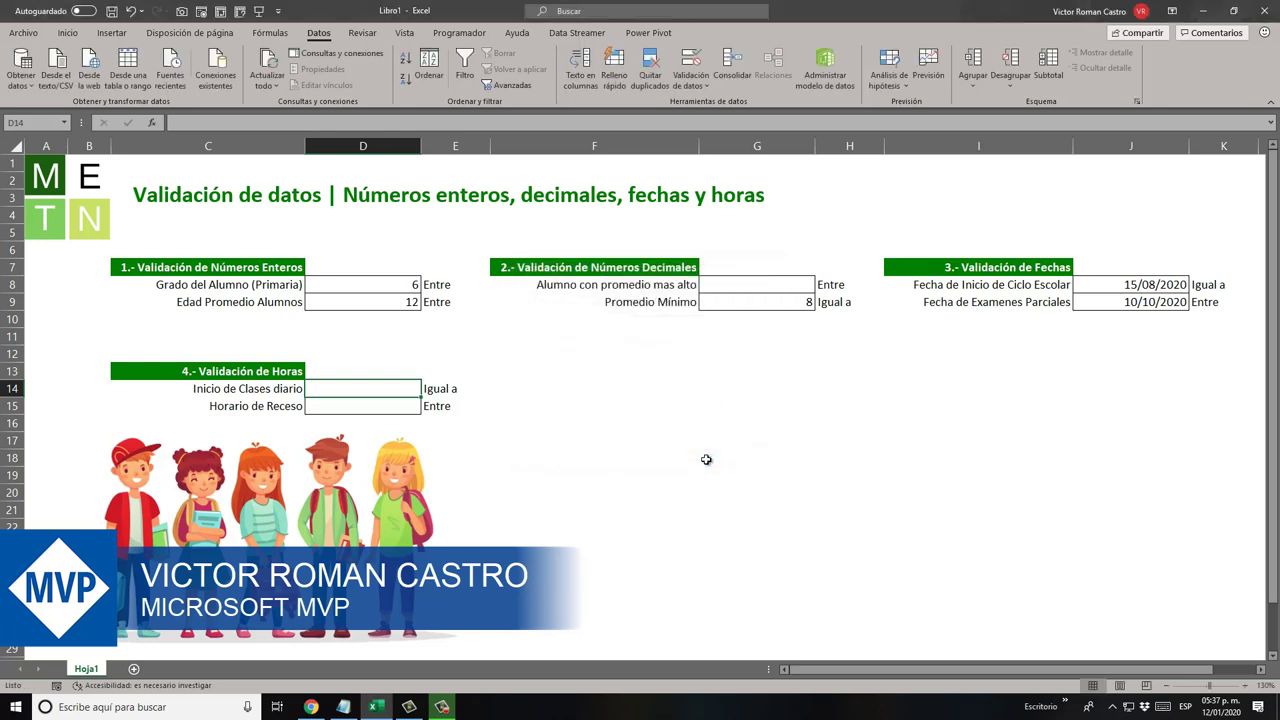
pyautogui.write('7:01')
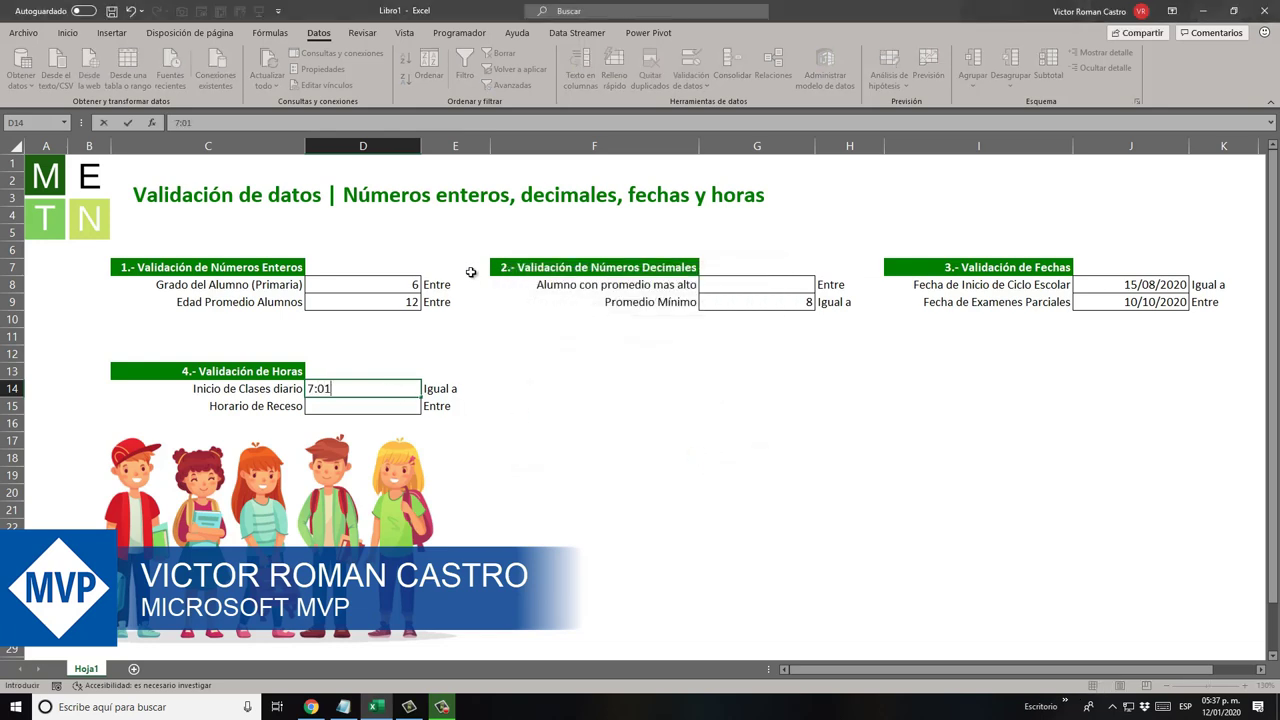
pyautogui.press('Return')
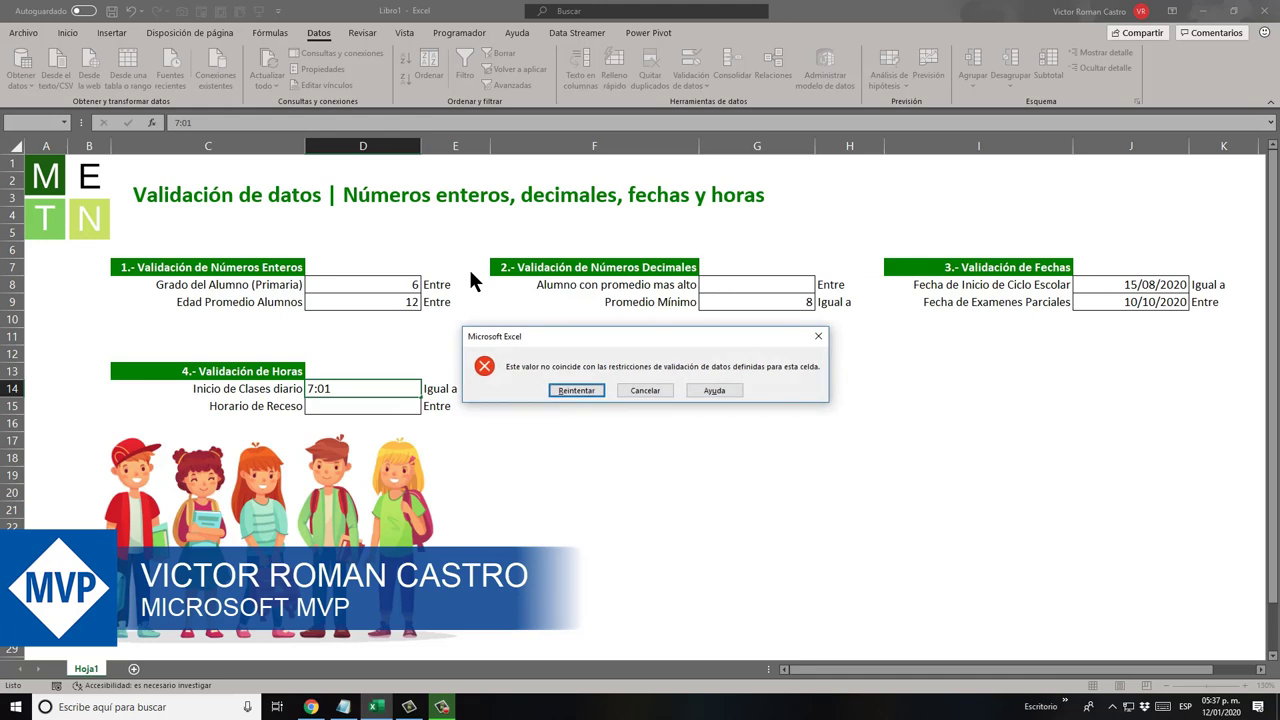
pyautogui.press('Escape')
# Enter 07:00 as the class start time in D14, then move up to the recess time cell D15
pyautogui.write('7')
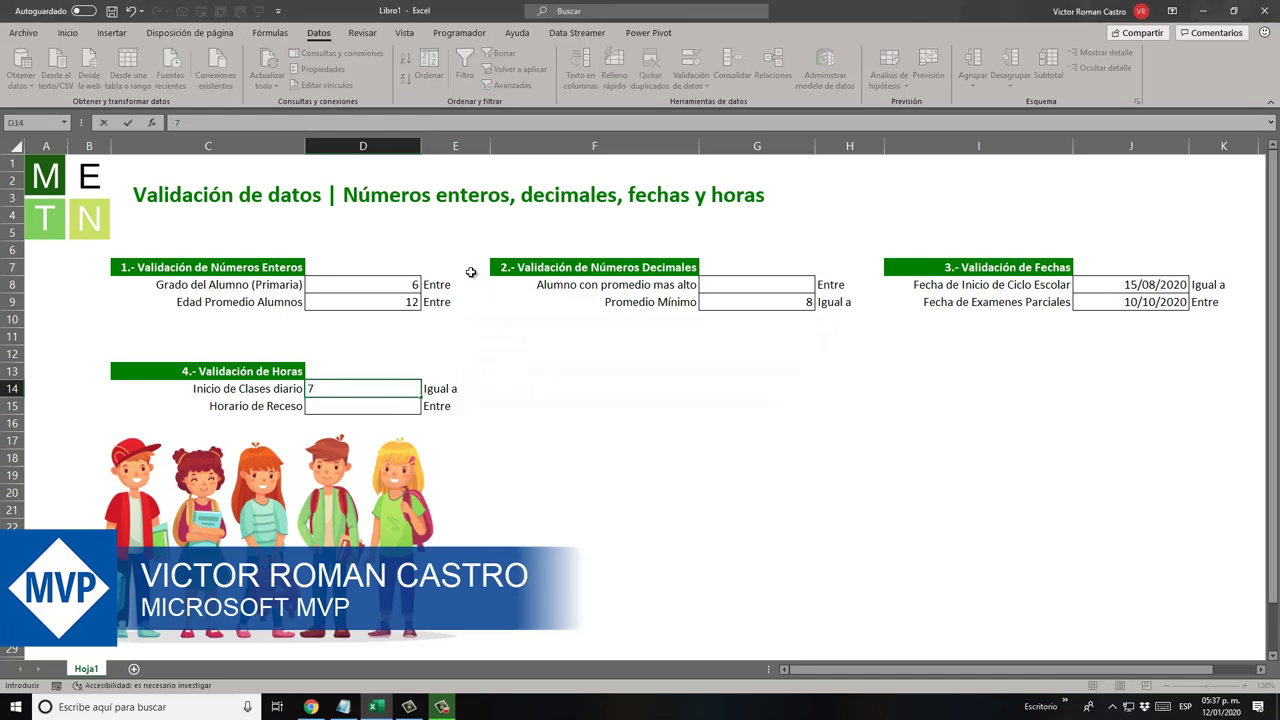
pyautogui.press('Return')
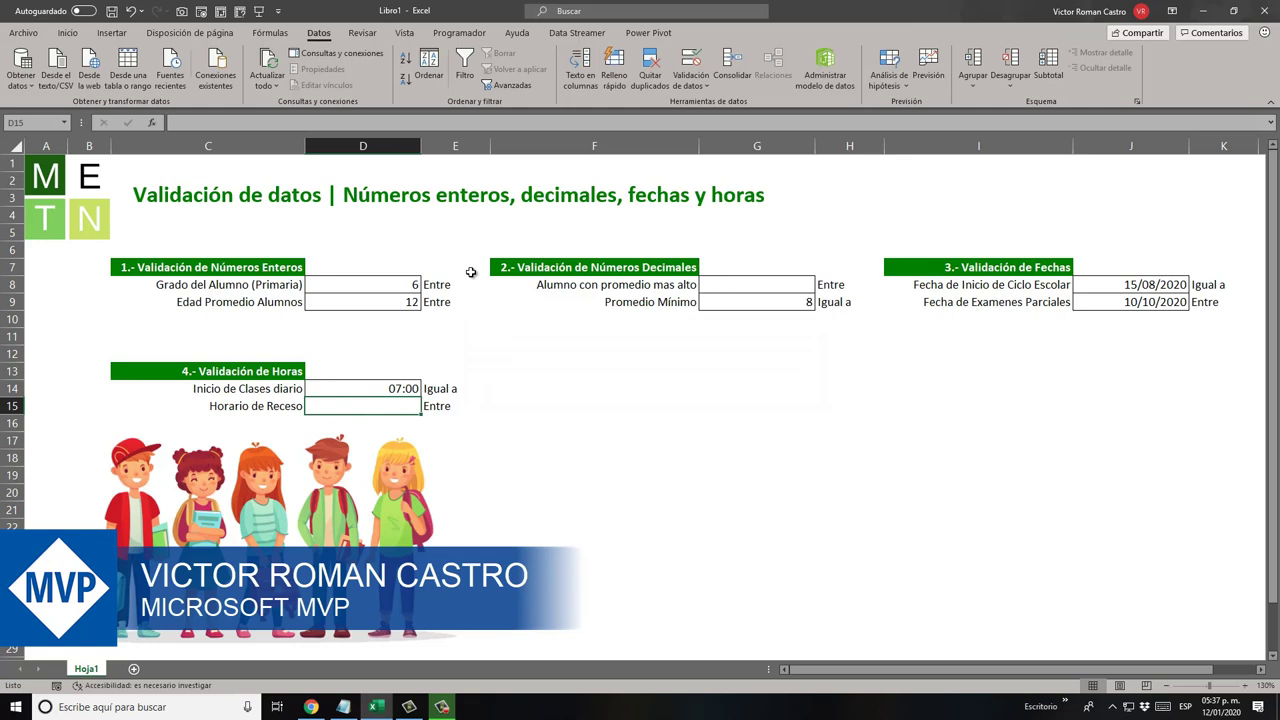
pyautogui.press('Up')
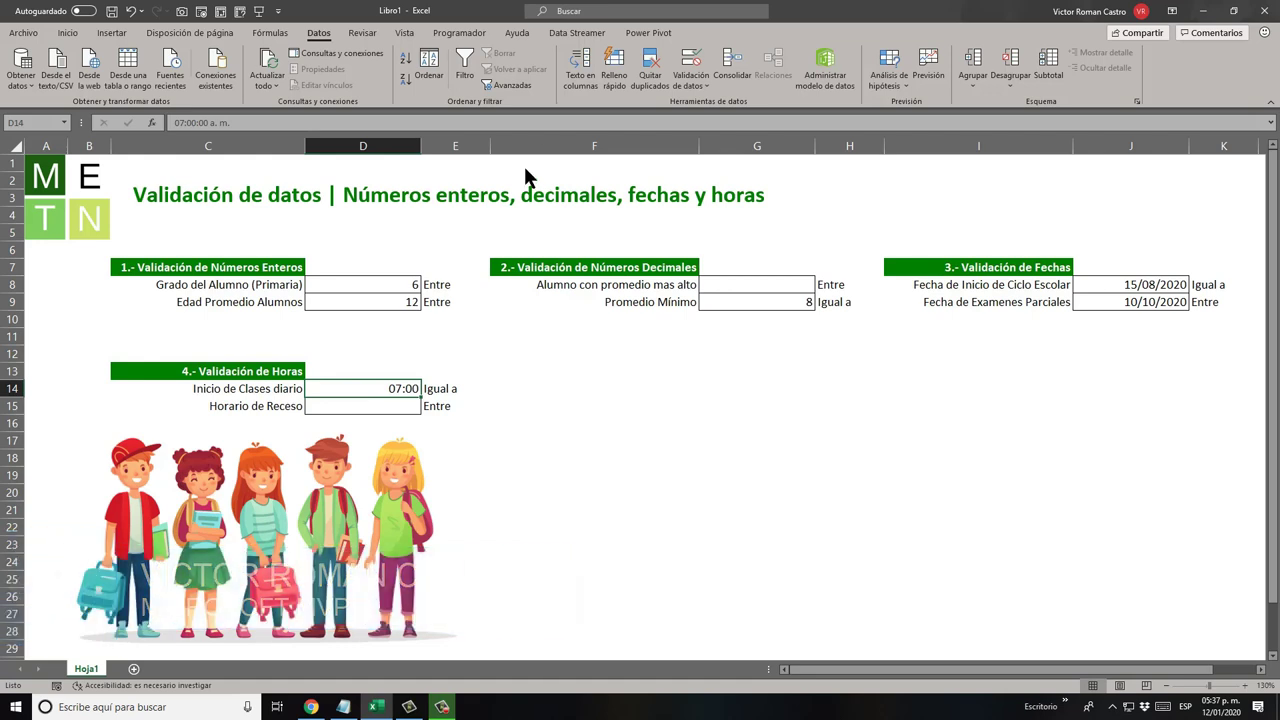
pyautogui.click(345, 404)
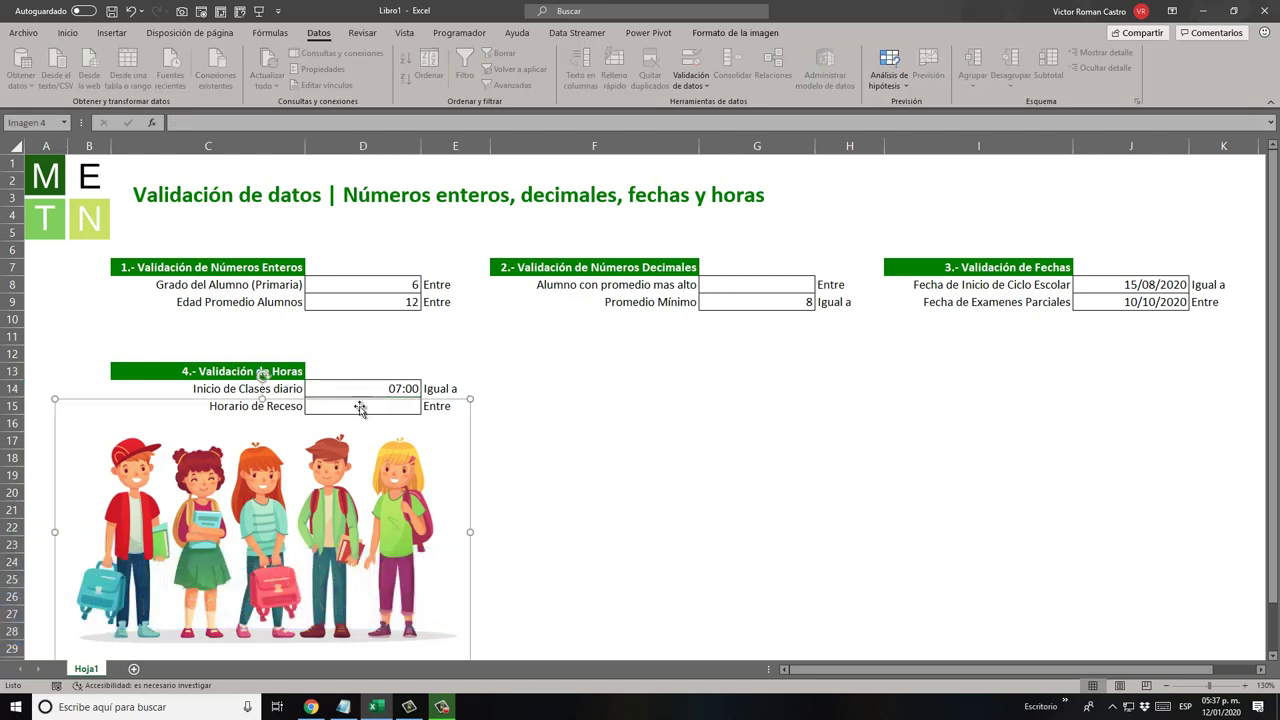
pyautogui.click(491, 420)
pyautogui.press('Up')
# Move the selection left toward the recess time cell D15
pyautogui.press('Left')
pyautogui.press('Left')
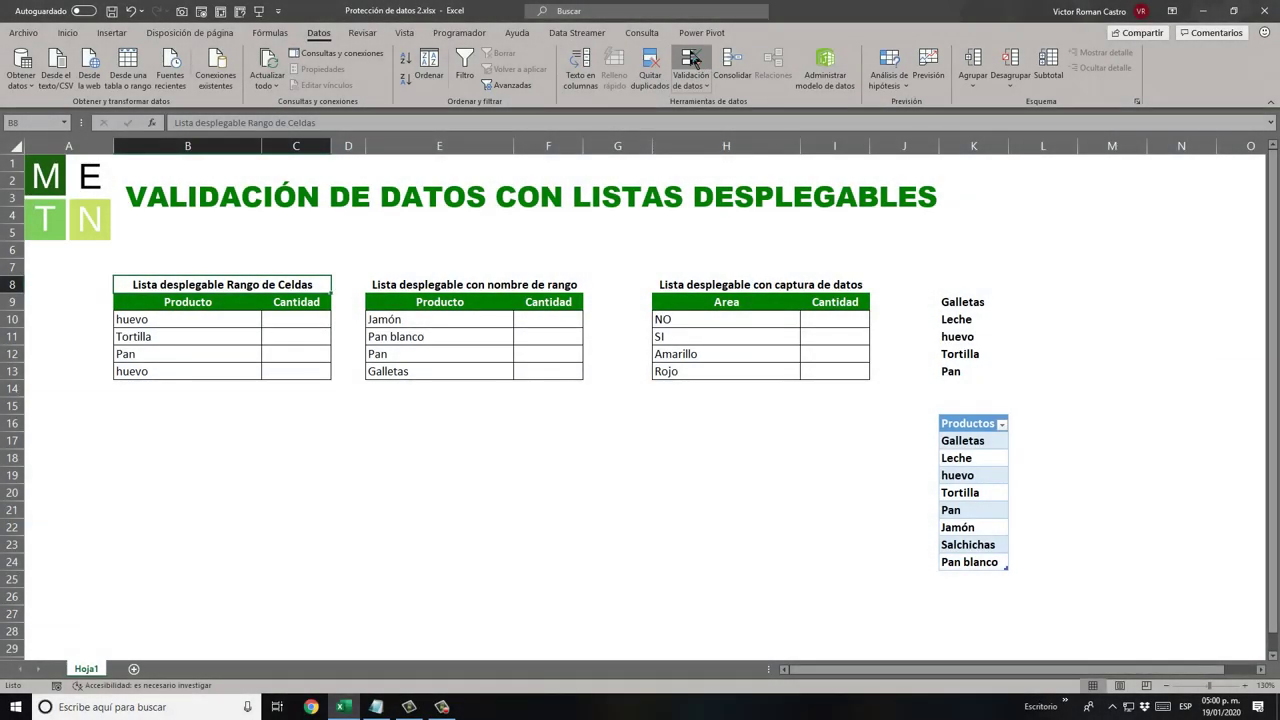
# Review the data validation settings with Permitir set to Lista
pyautogui.click(690, 62)
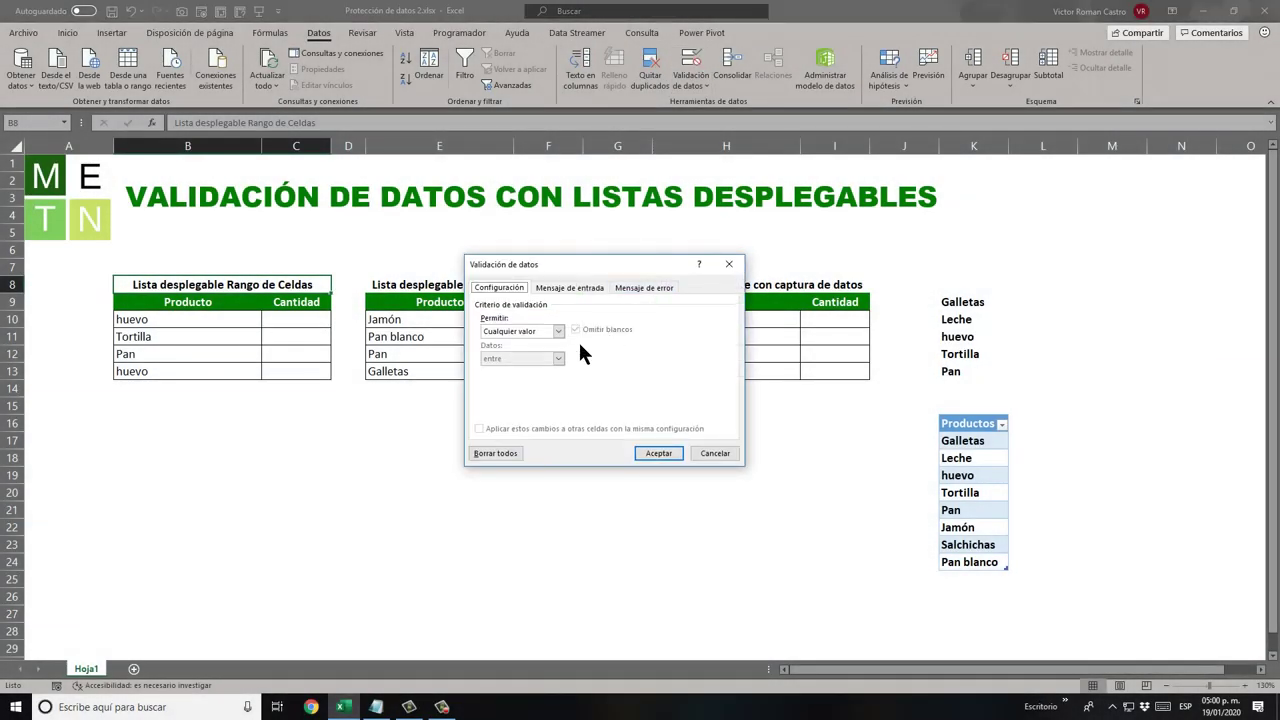
pyautogui.click(558, 330)
pyautogui.click(530, 369)
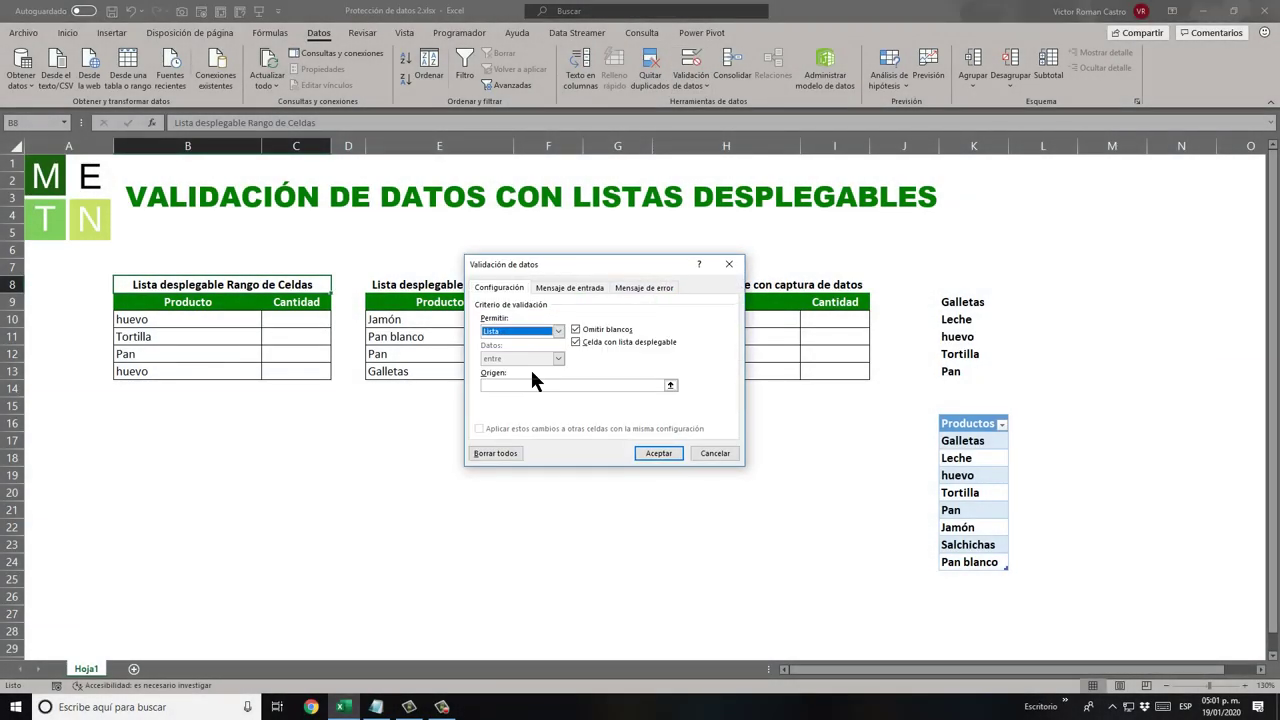
# Check the product dropdowns in B11, E11 (Pan blanco) and E13 (Galletas)
pyautogui.click(232, 336)
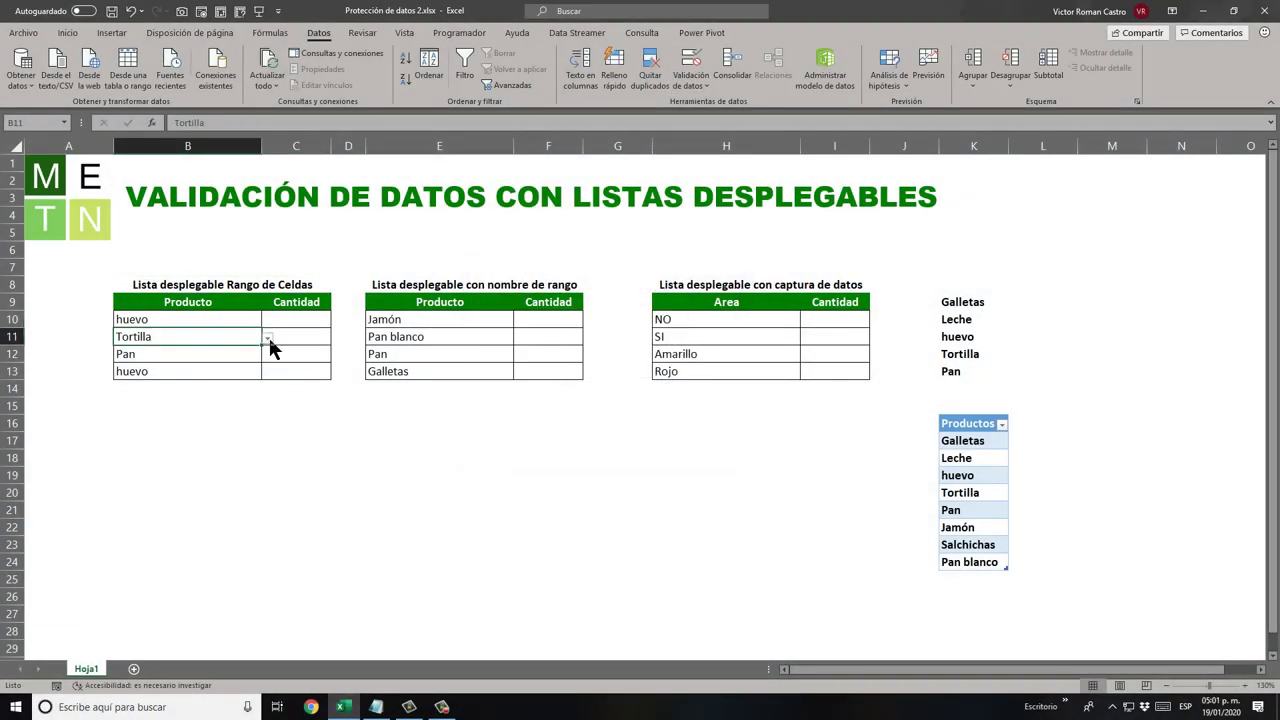
pyautogui.click(268, 338)
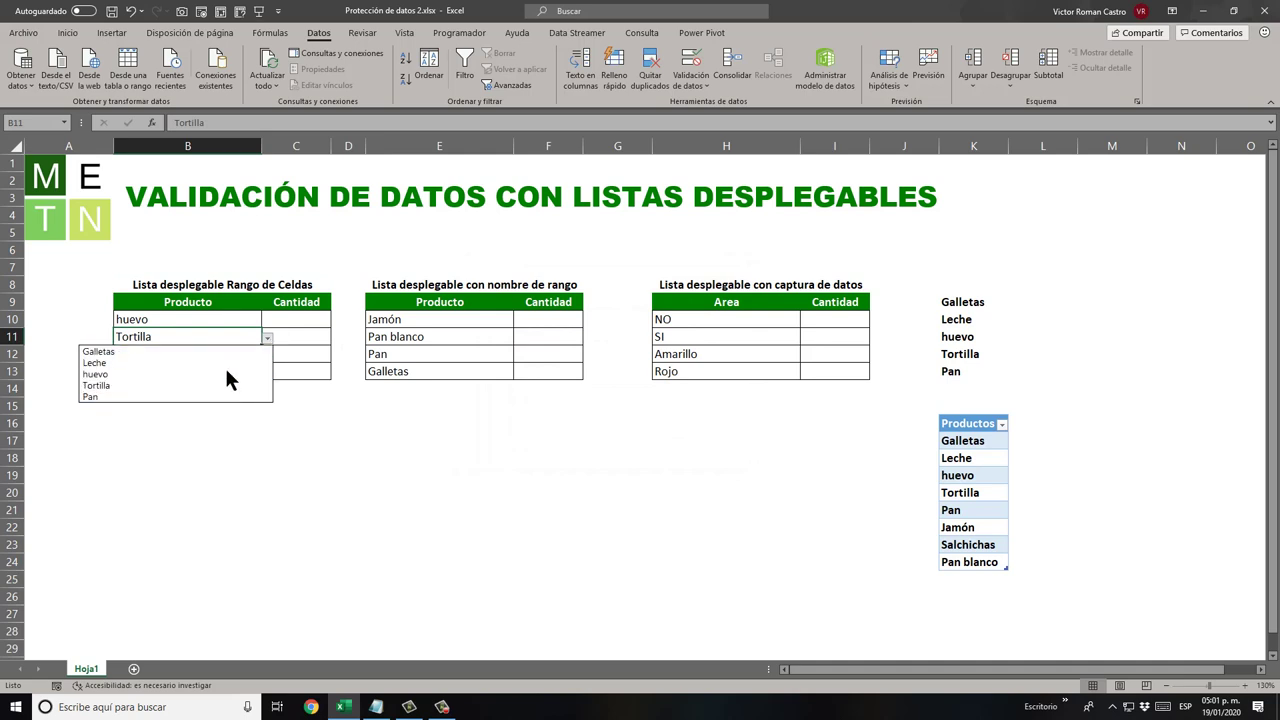
pyautogui.click(449, 358)
pyautogui.click(500, 336)
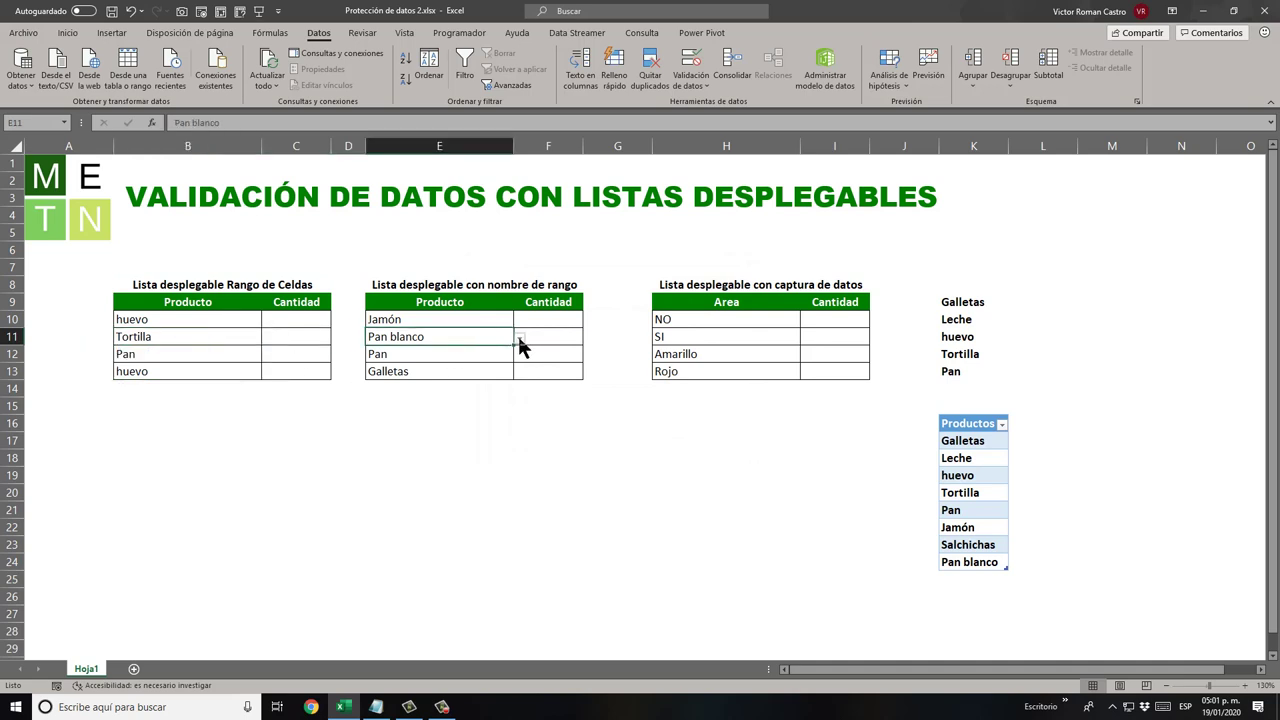
pyautogui.click(519, 338)
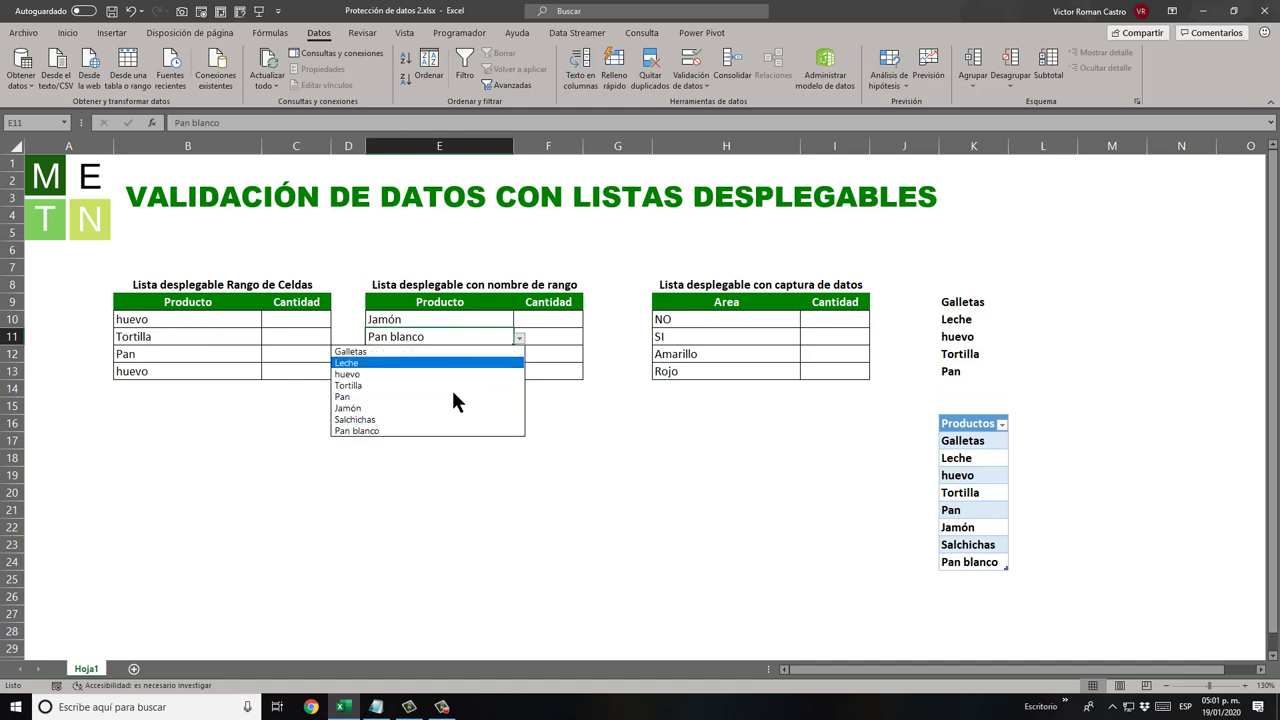
pyautogui.press('Escape')
pyautogui.click(451, 372)
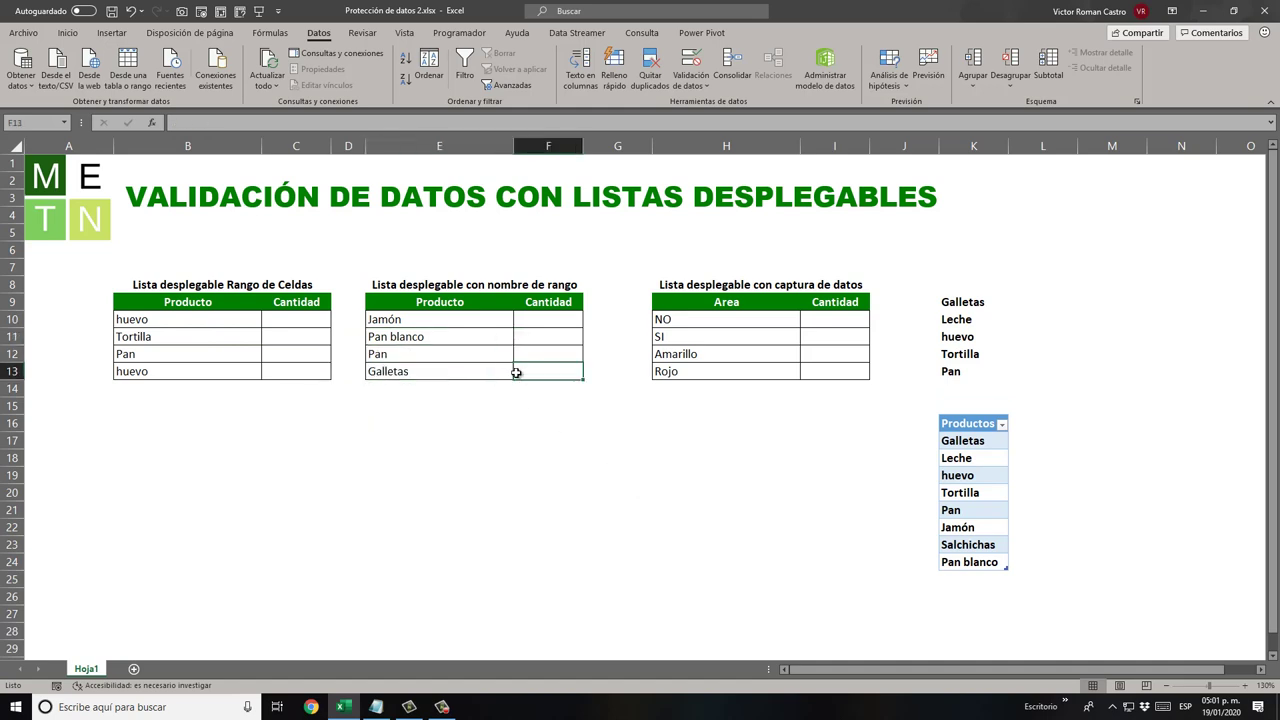
pyautogui.click(520, 374)
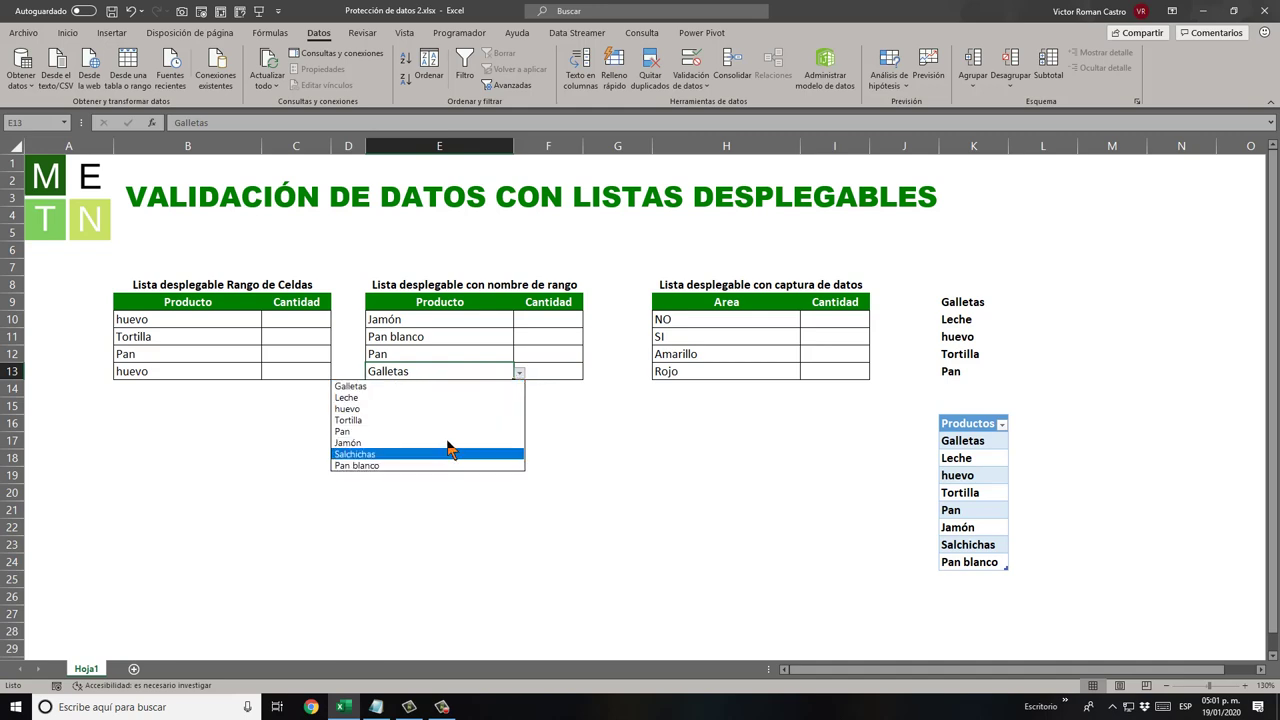
pyautogui.press('Escape')
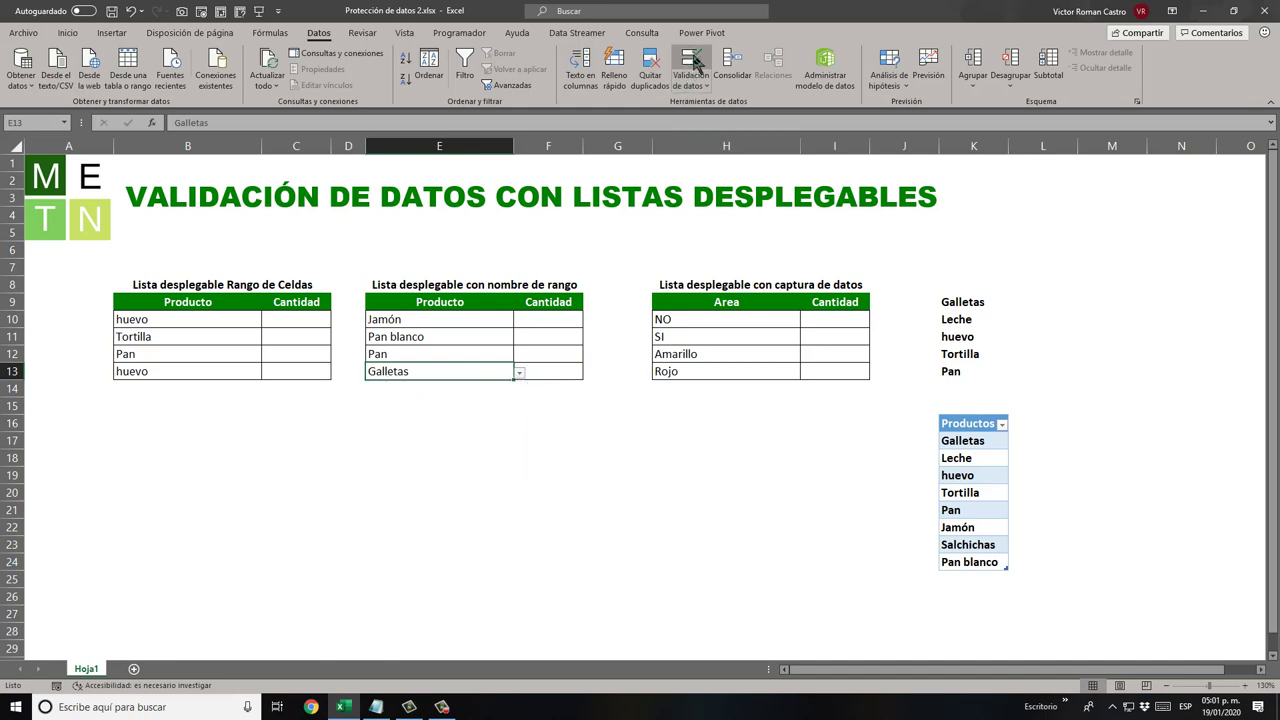
# Select the three table titles B8, E8 and H8 together, then cell B10
pyautogui.click(300, 287)
pyautogui.keyDown('ctrl'); pyautogui.click(445, 285); pyautogui.keyUp('ctrl')
pyautogui.keyDown('ctrl'); pyautogui.click(737, 285); pyautogui.keyUp('ctrl')
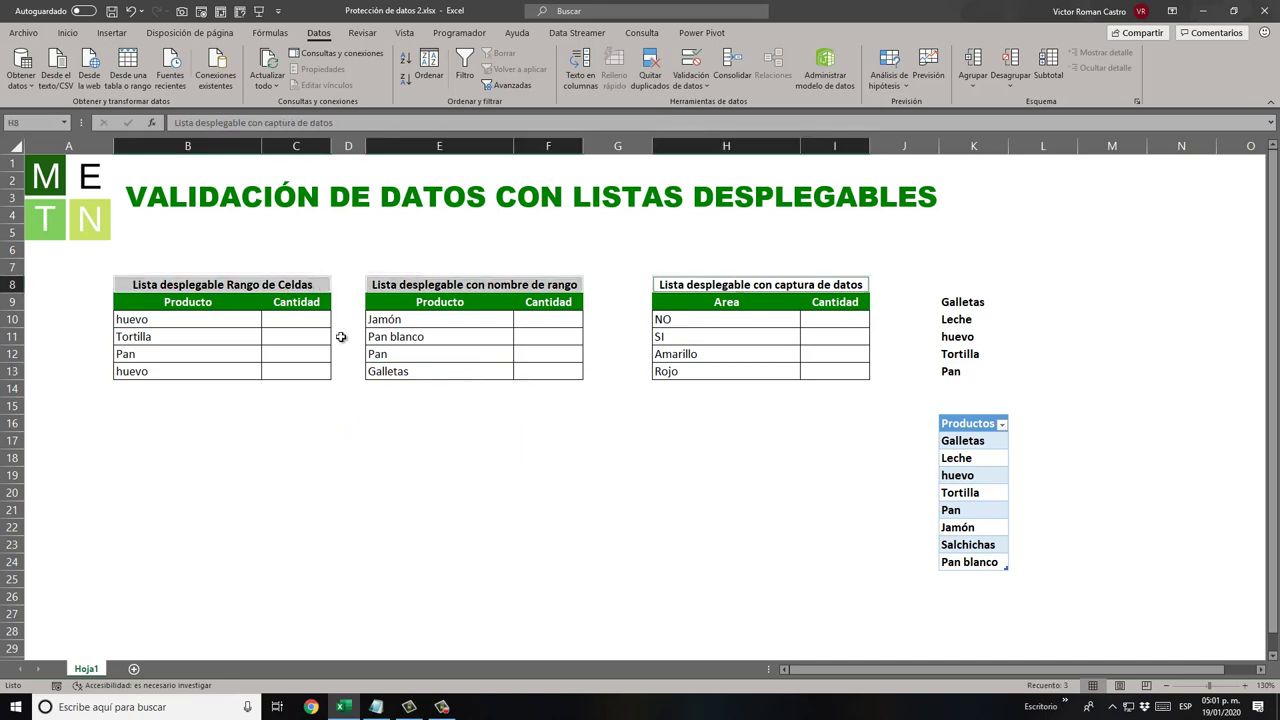
pyautogui.click(198, 324)
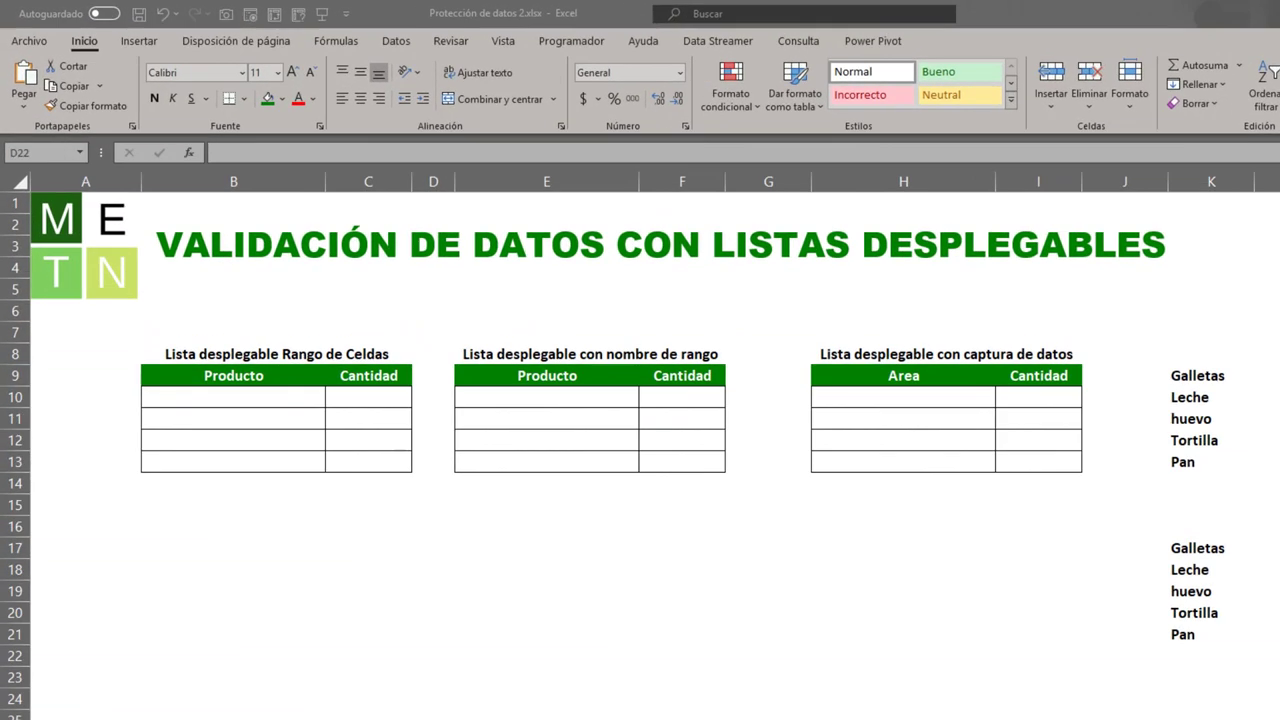
# Select the first table's title cell B8 on the blank sheet
pyautogui.click(283, 358)
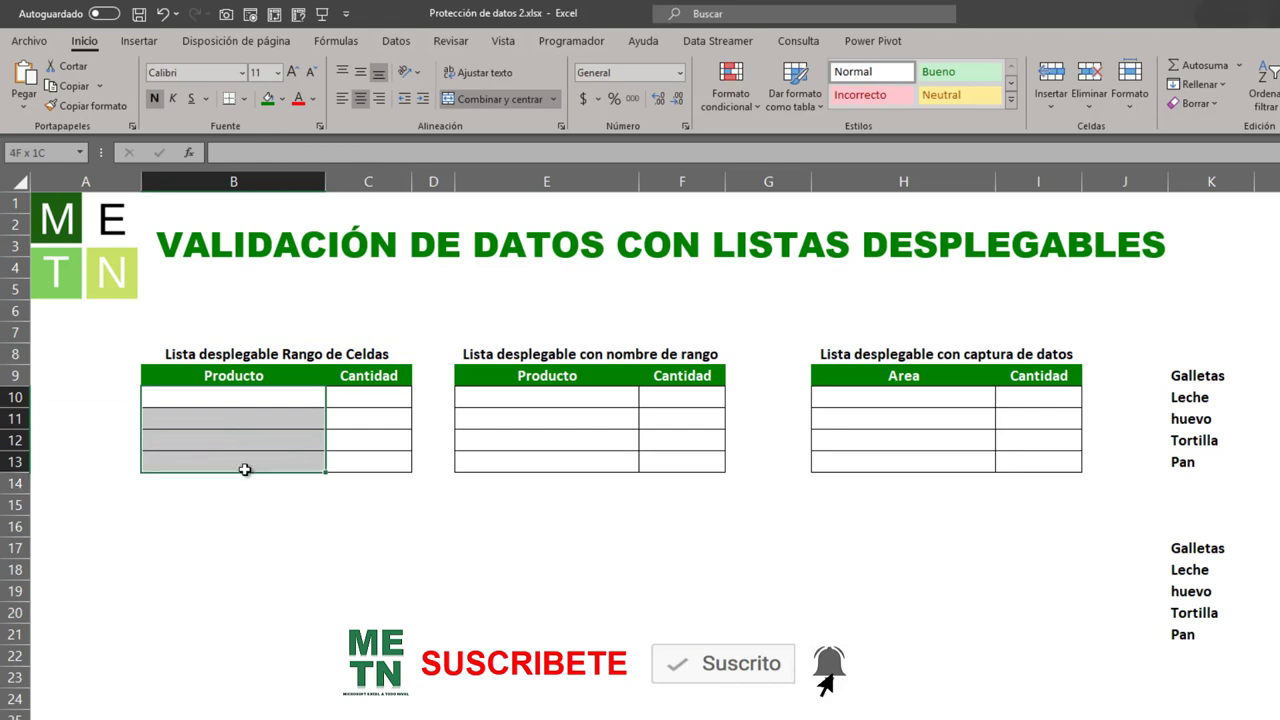
# Give B10:B13 a Lista data validation with source range K9:K13
pyautogui.moveTo(231, 396); pyautogui.dragTo(240, 463)
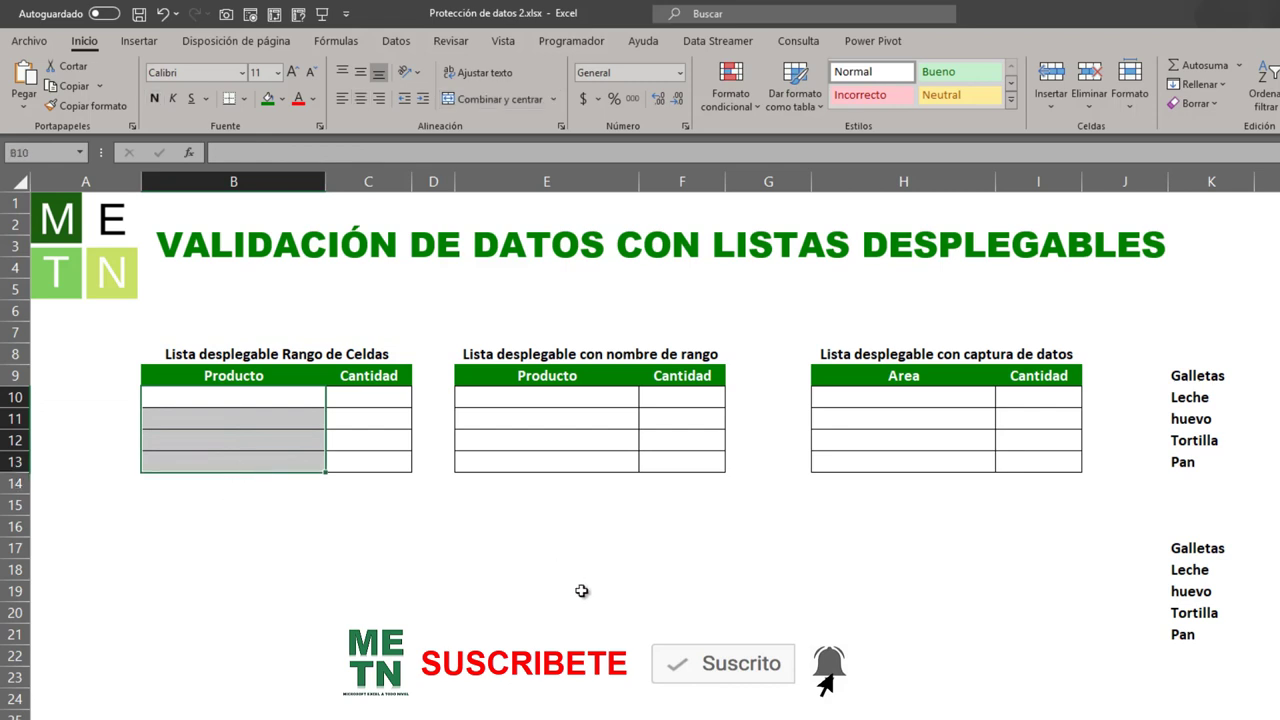
pyautogui.click(396, 41)
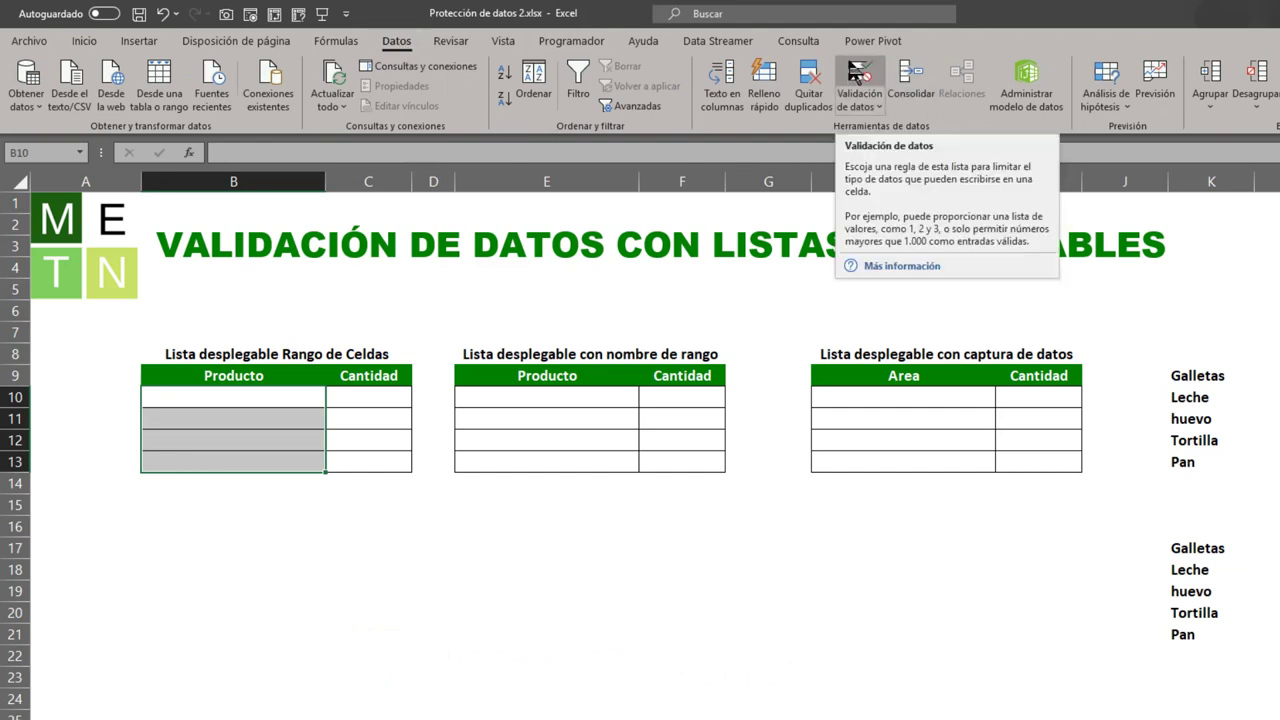
pyautogui.click(856, 74)
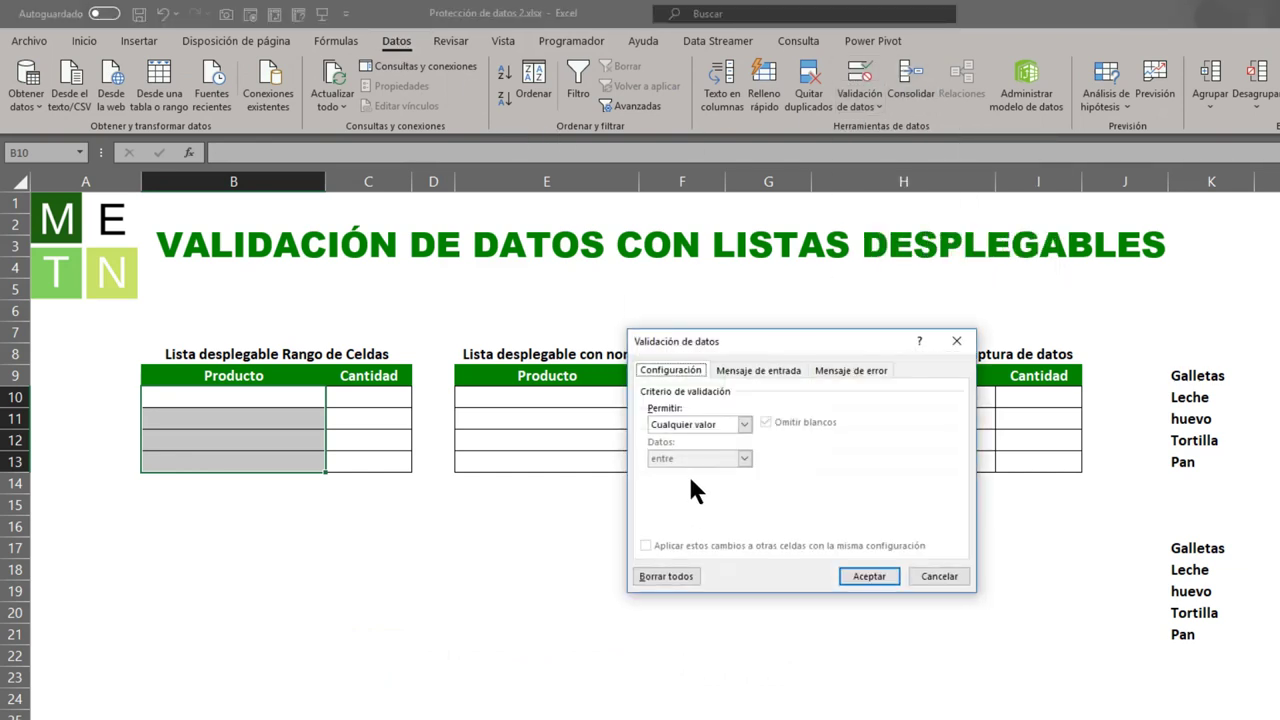
pyautogui.click(746, 423)
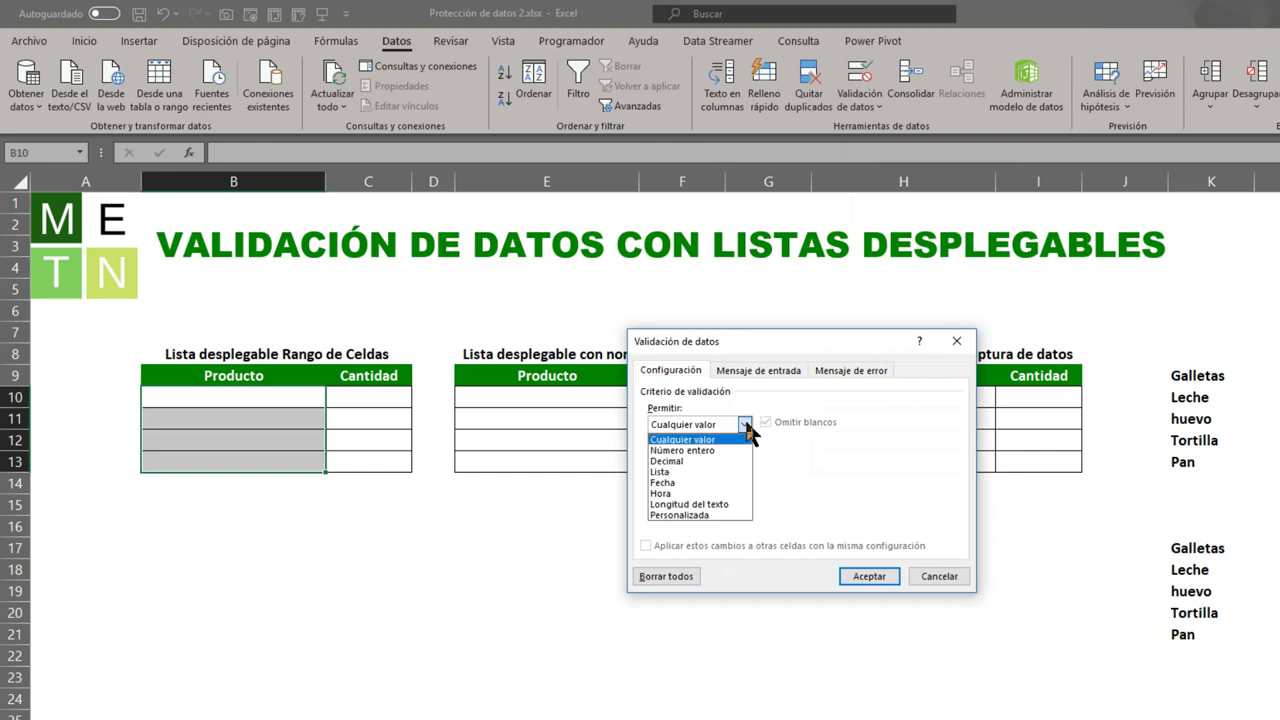
pyautogui.click(690, 472)
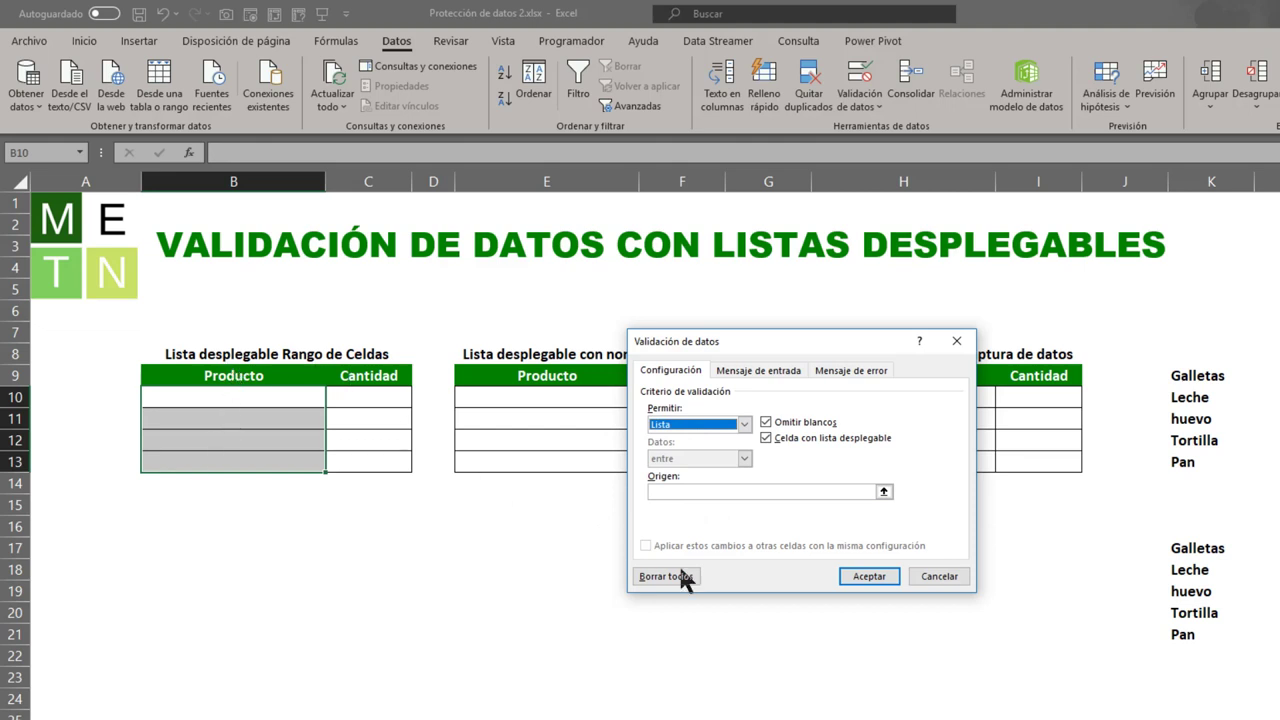
pyautogui.click(697, 491)
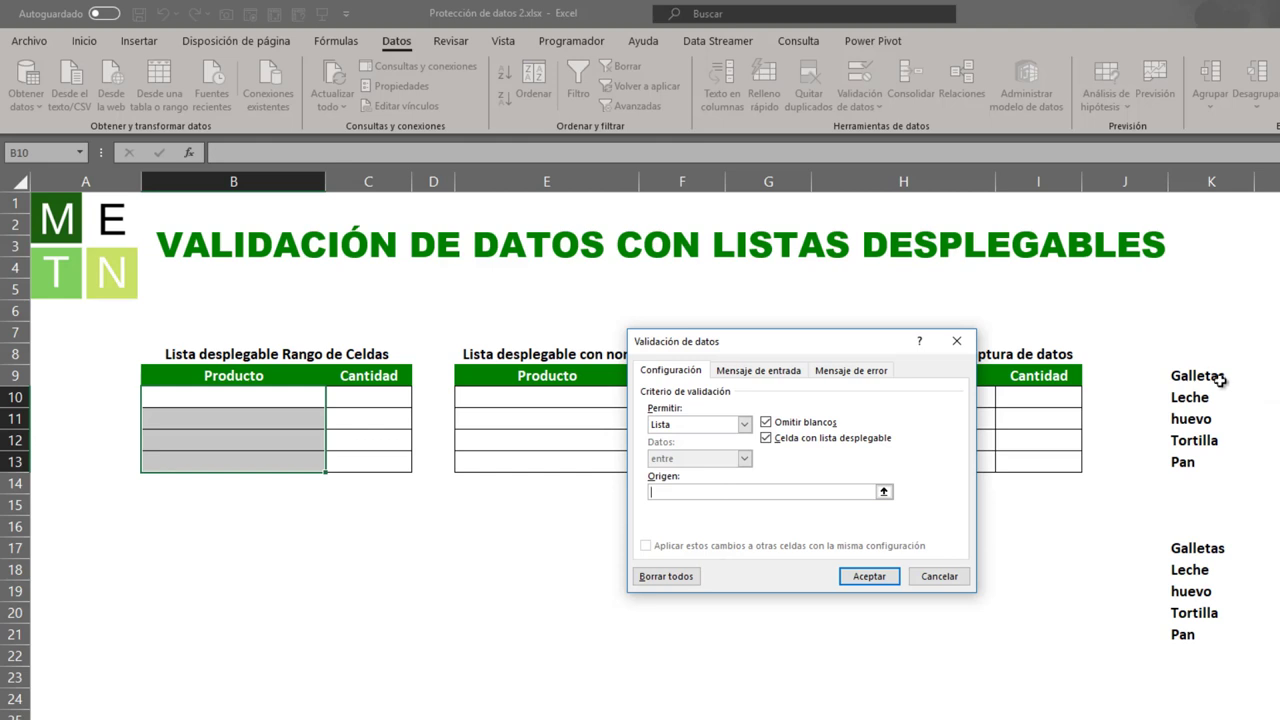
pyautogui.moveTo(1192, 375); pyautogui.dragTo(1219, 473)
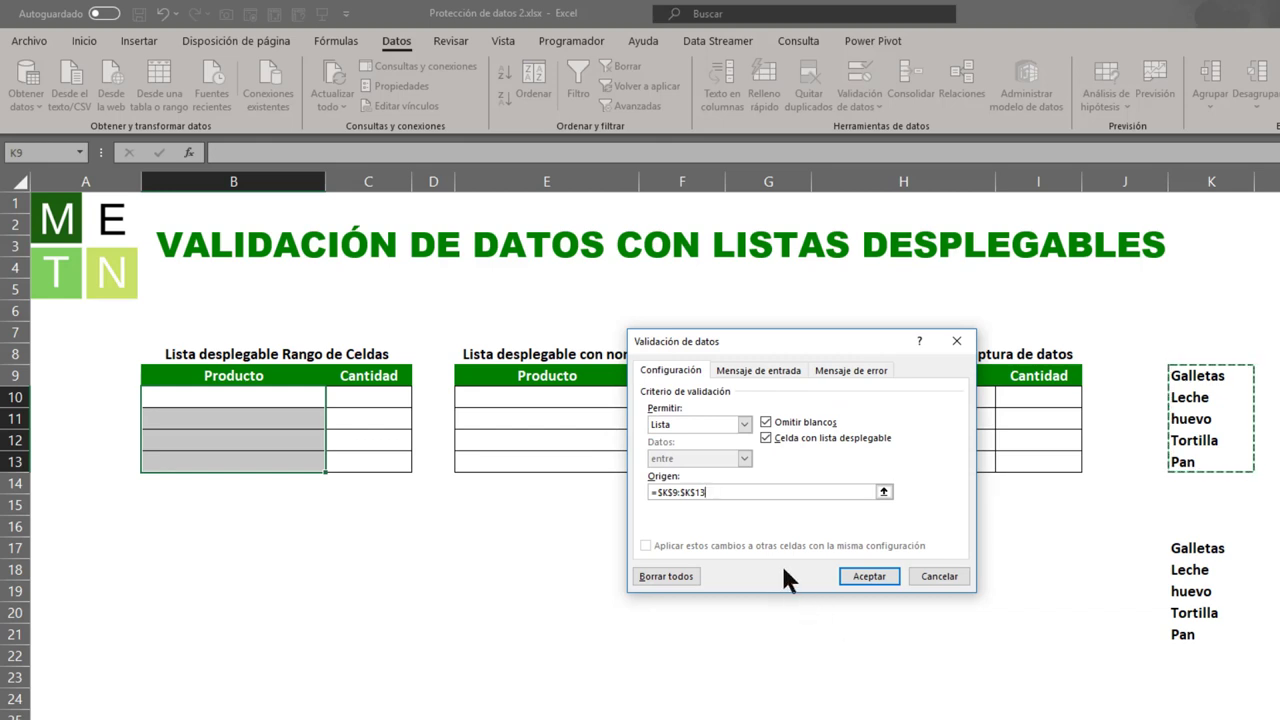
pyautogui.click(872, 577)
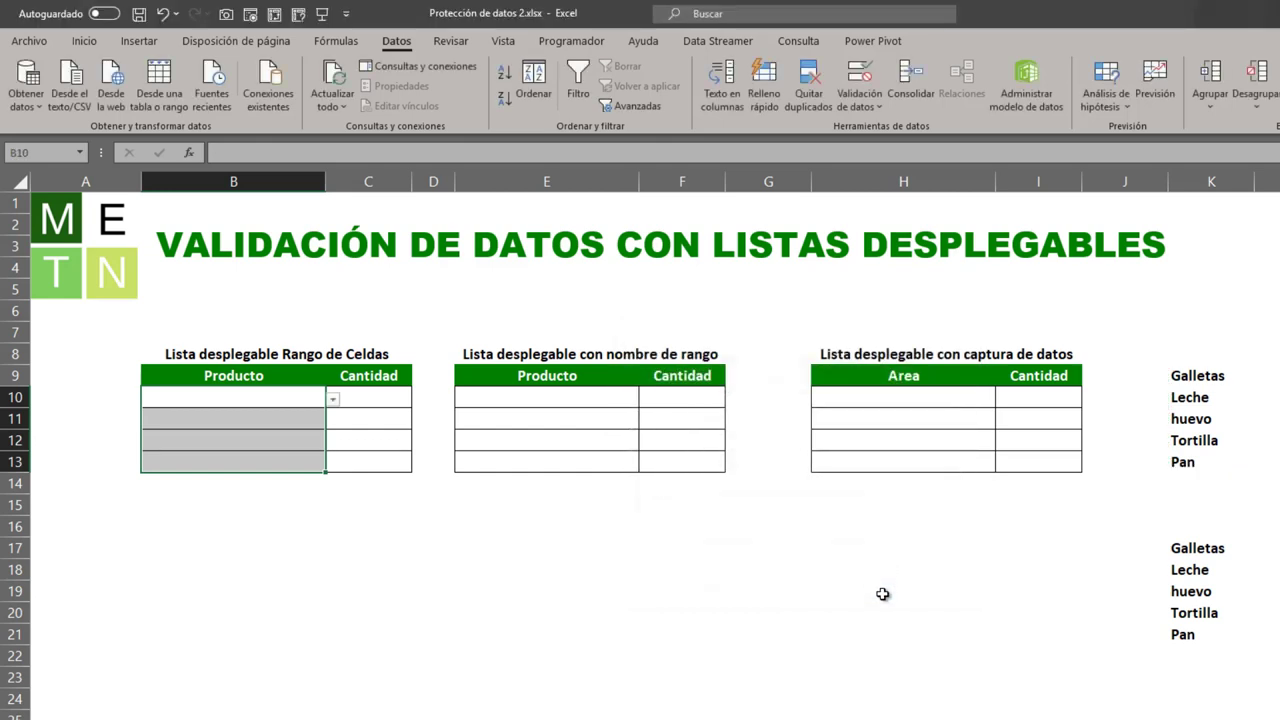
# Pick Galletas, Tortilla and Pan from the dropdowns in B10, B11 and B12
pyautogui.press('Up')
pyautogui.click(287, 397)
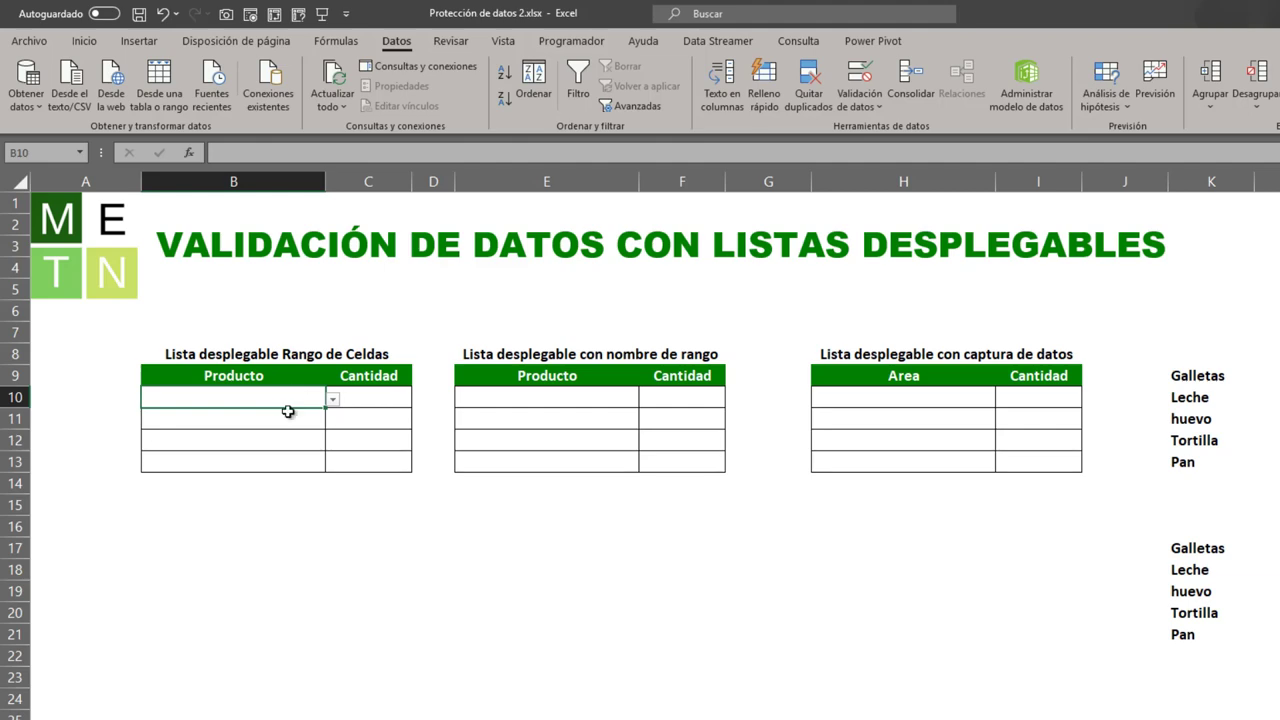
pyautogui.click(282, 420)
pyautogui.click(300, 398)
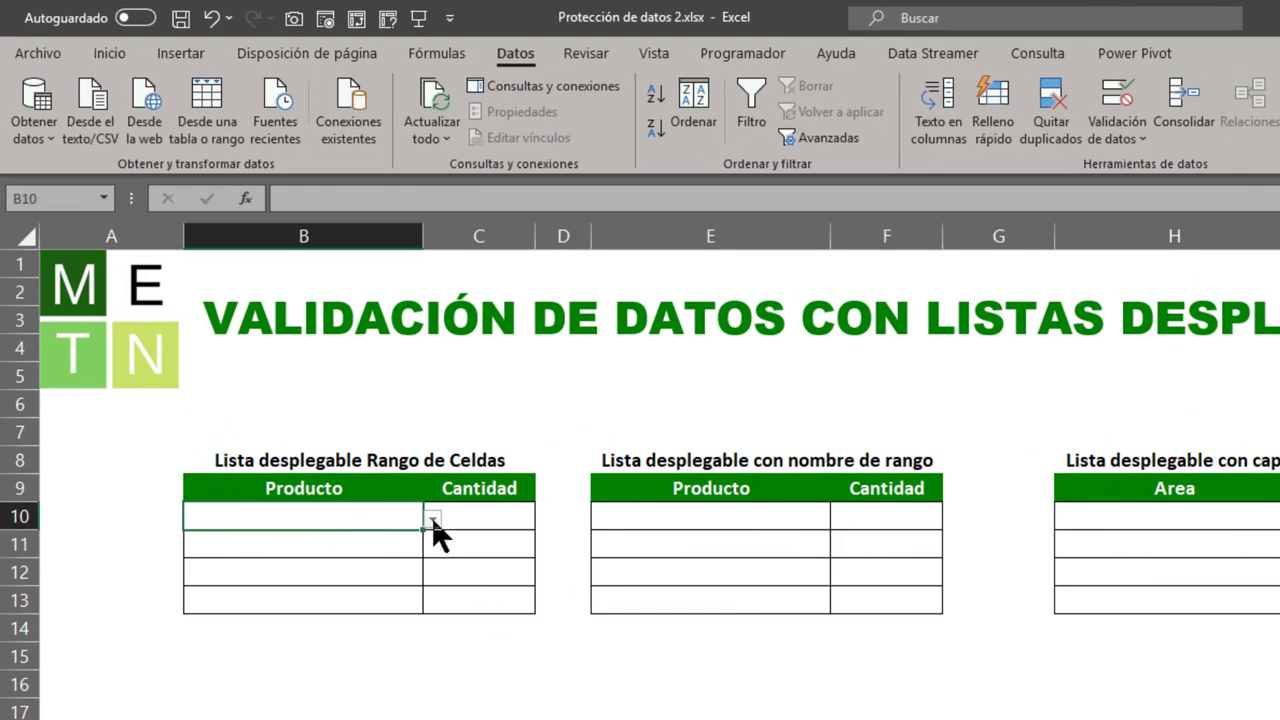
pyautogui.click(433, 521)
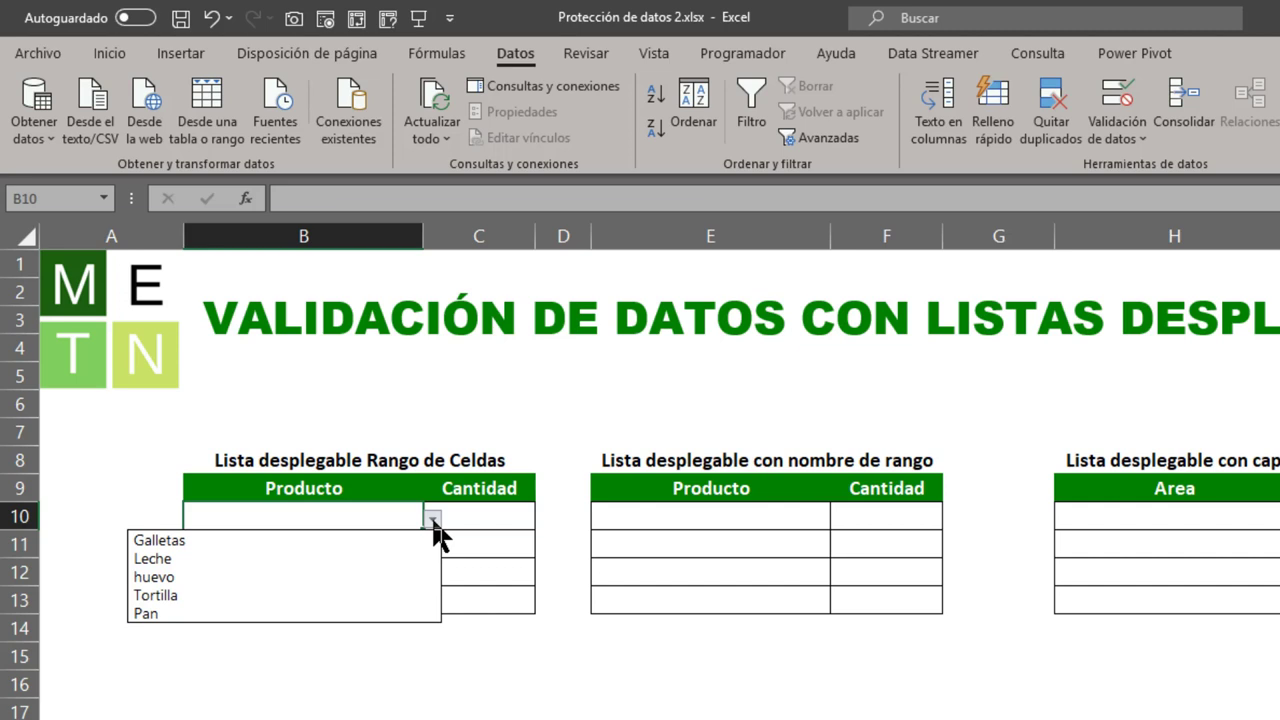
pyautogui.click(376, 549)
pyautogui.click(386, 549)
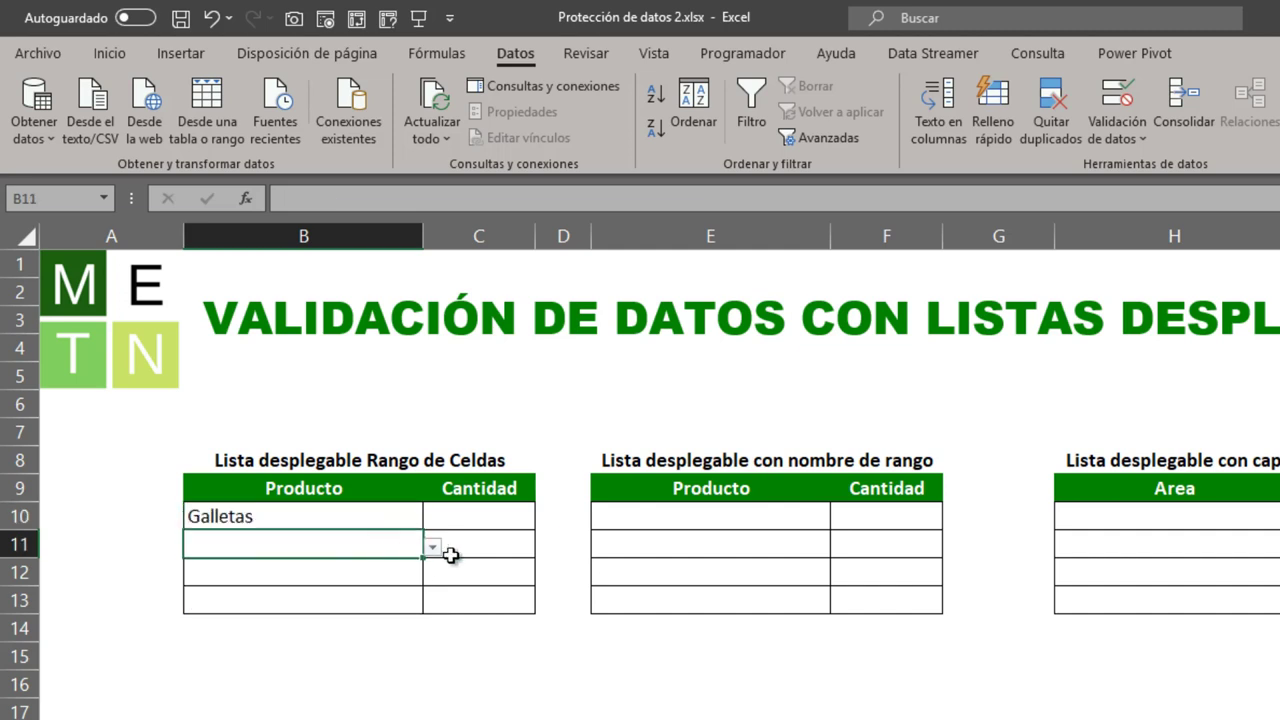
pyautogui.click(433, 548)
pyautogui.click(286, 625)
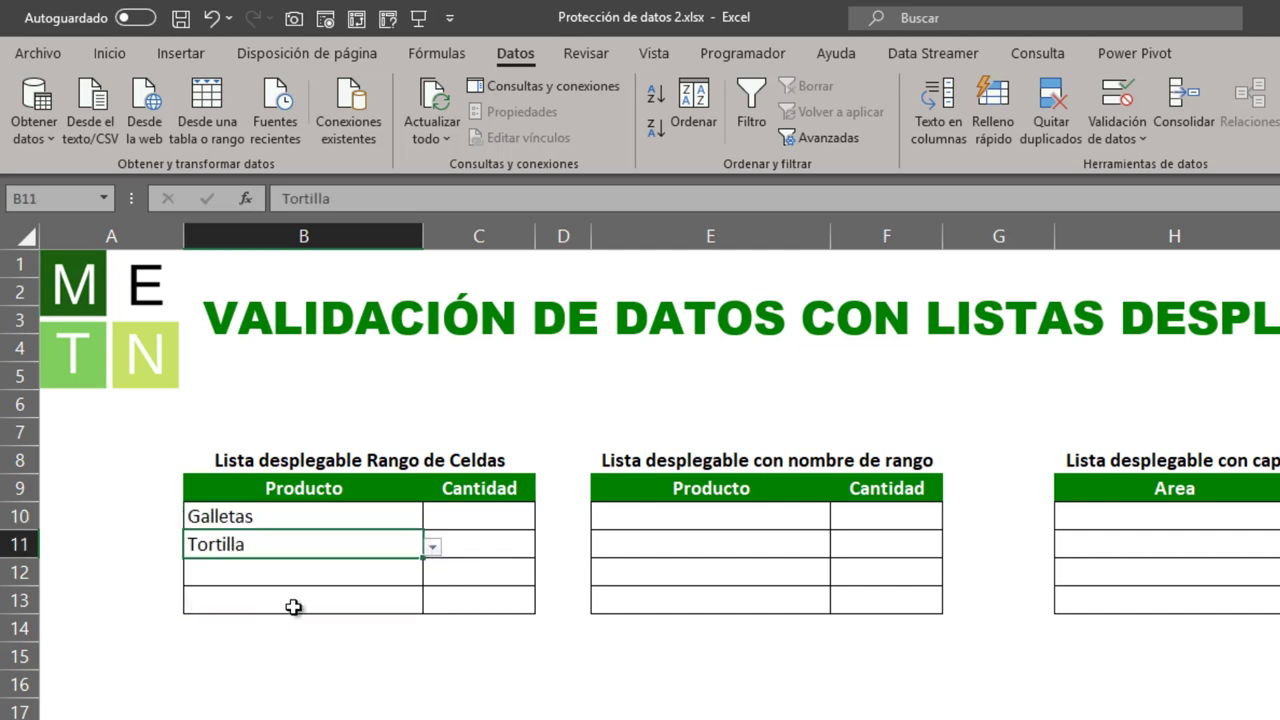
pyautogui.click(391, 571)
pyautogui.click(435, 574)
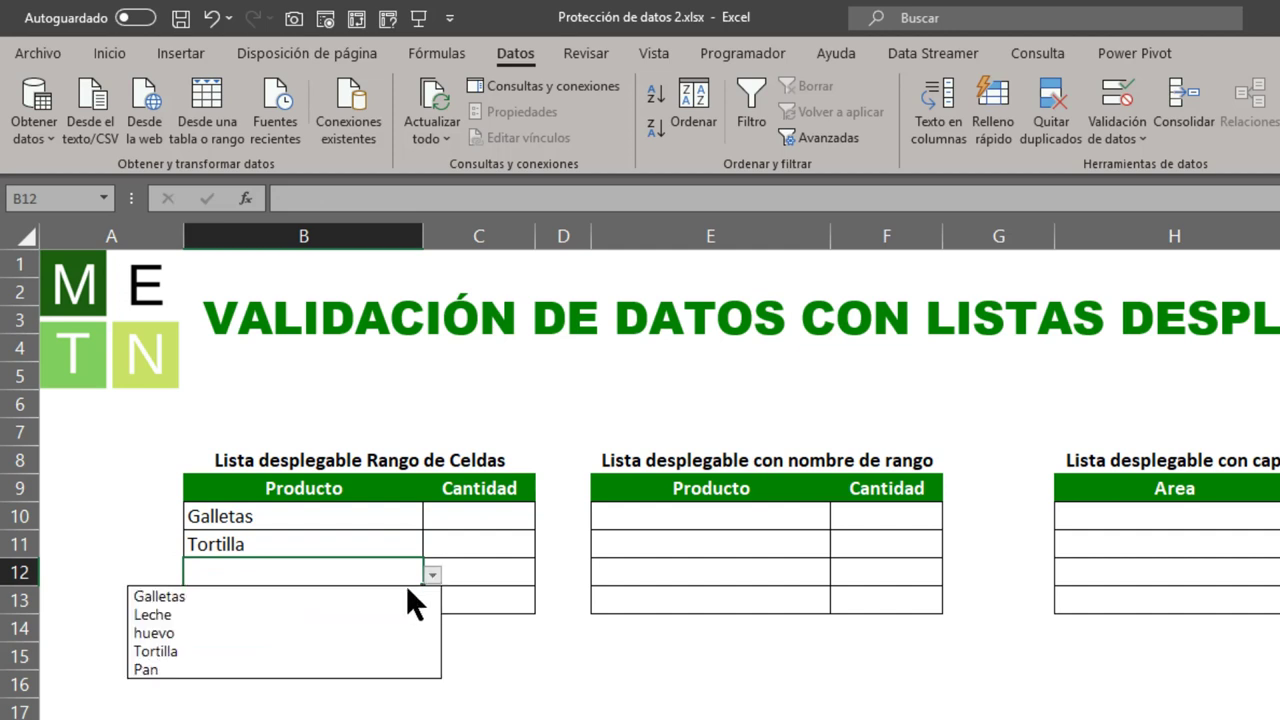
pyautogui.click(336, 676)
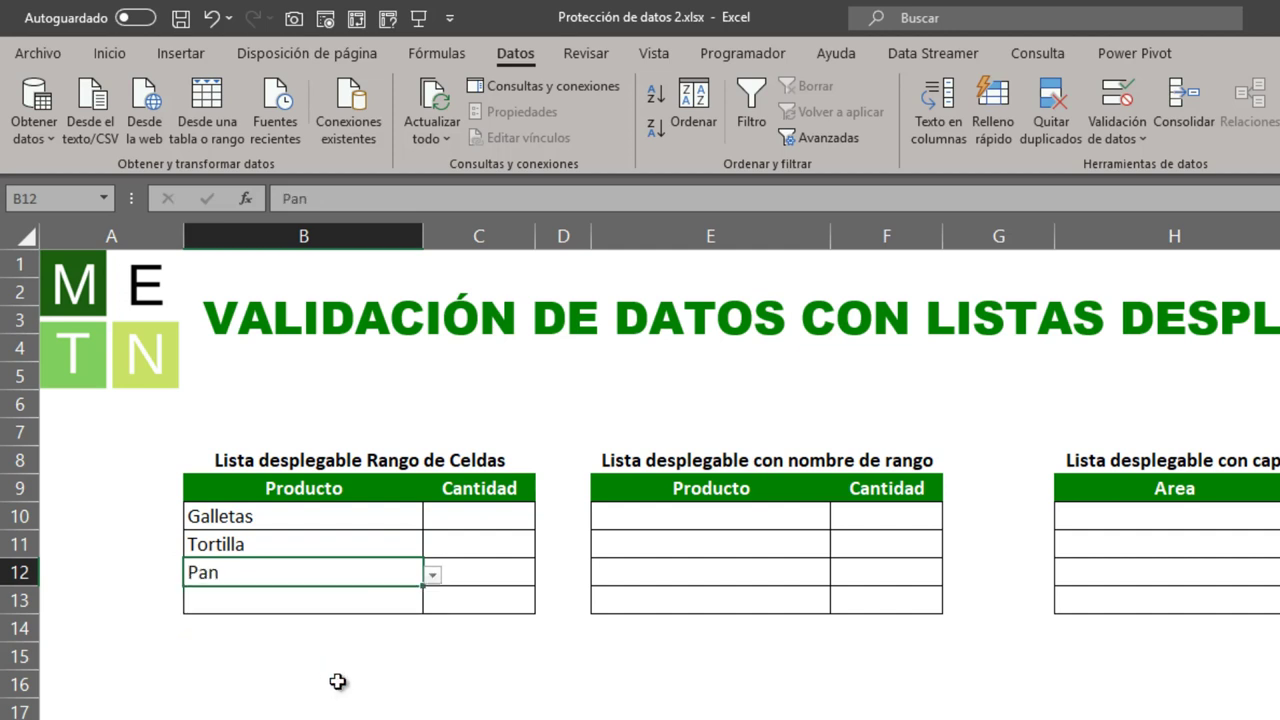
# Type the off-list entry Leche 2 in B13 and cancel the validation rejection
pyautogui.click(345, 602)
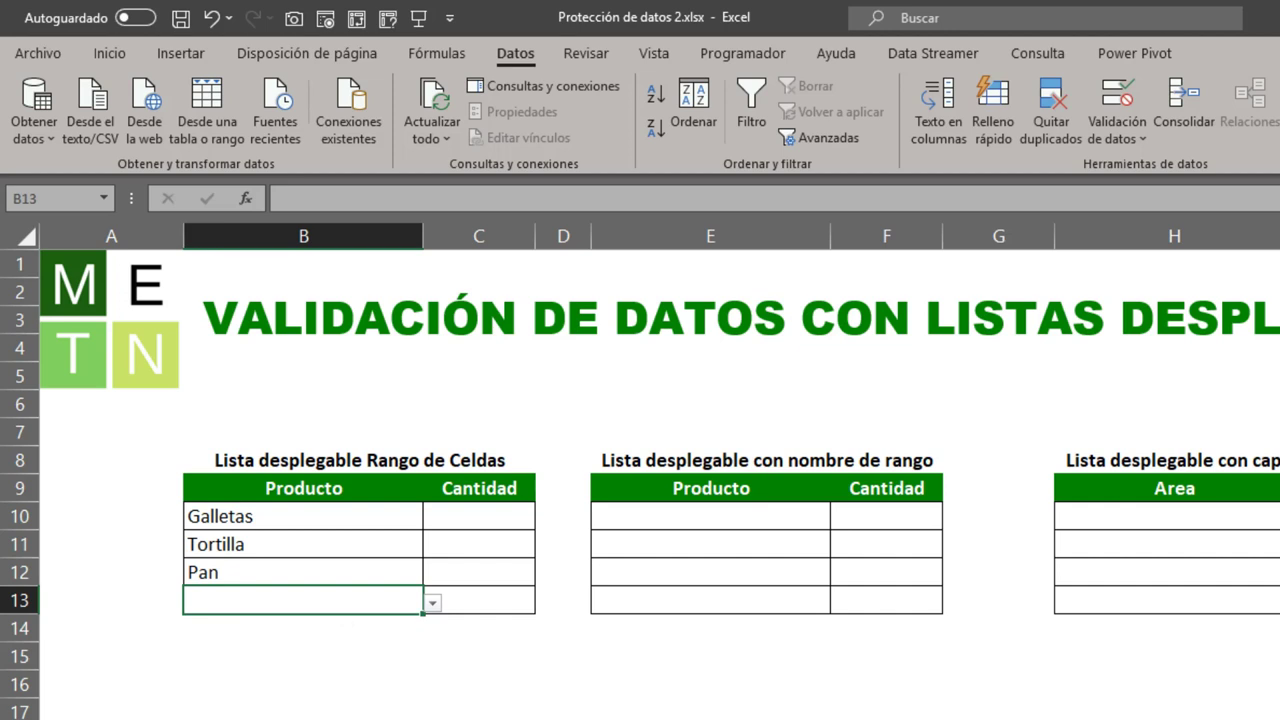
pyautogui.write('Leche ')
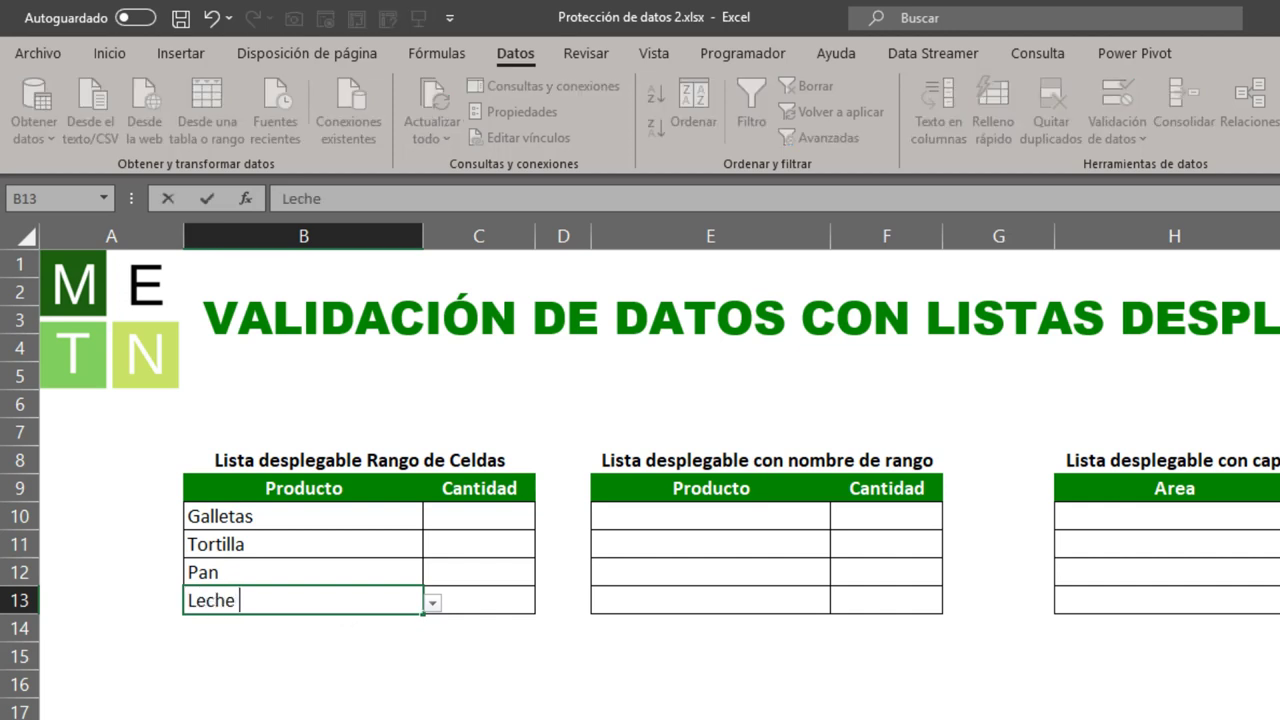
pyautogui.write('2')
pyautogui.press('Return')
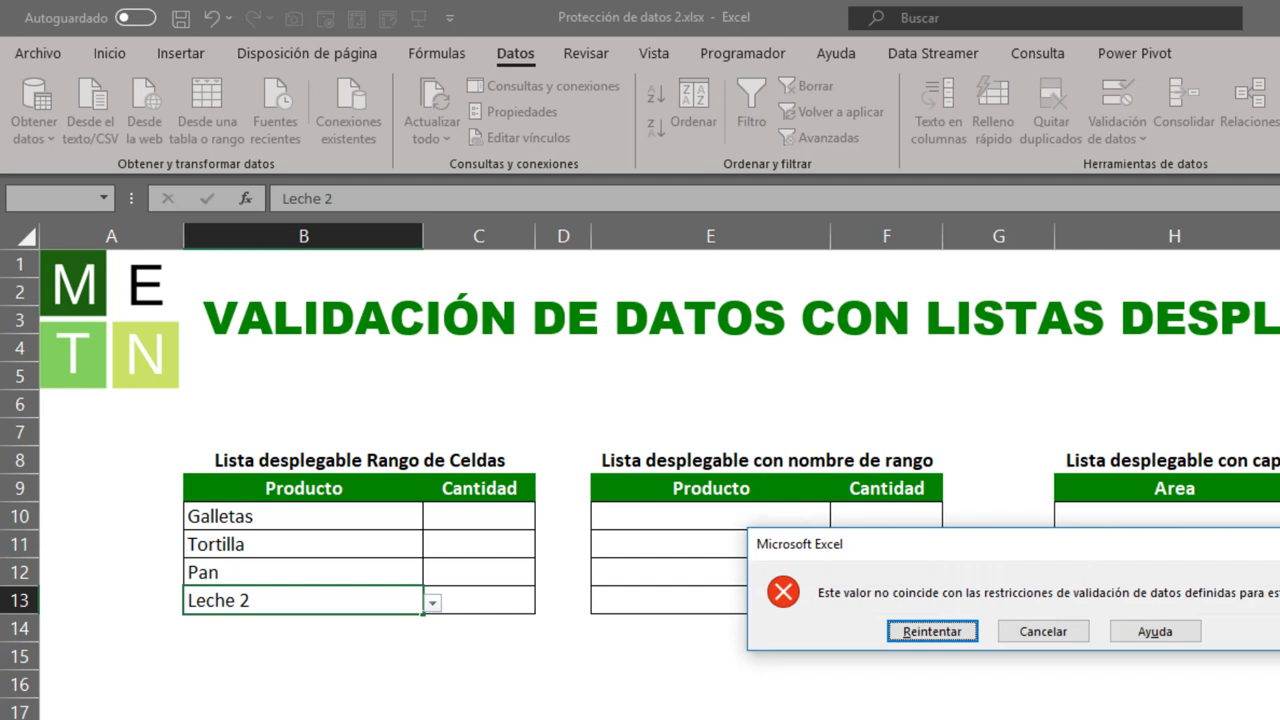
pyautogui.press('Escape')
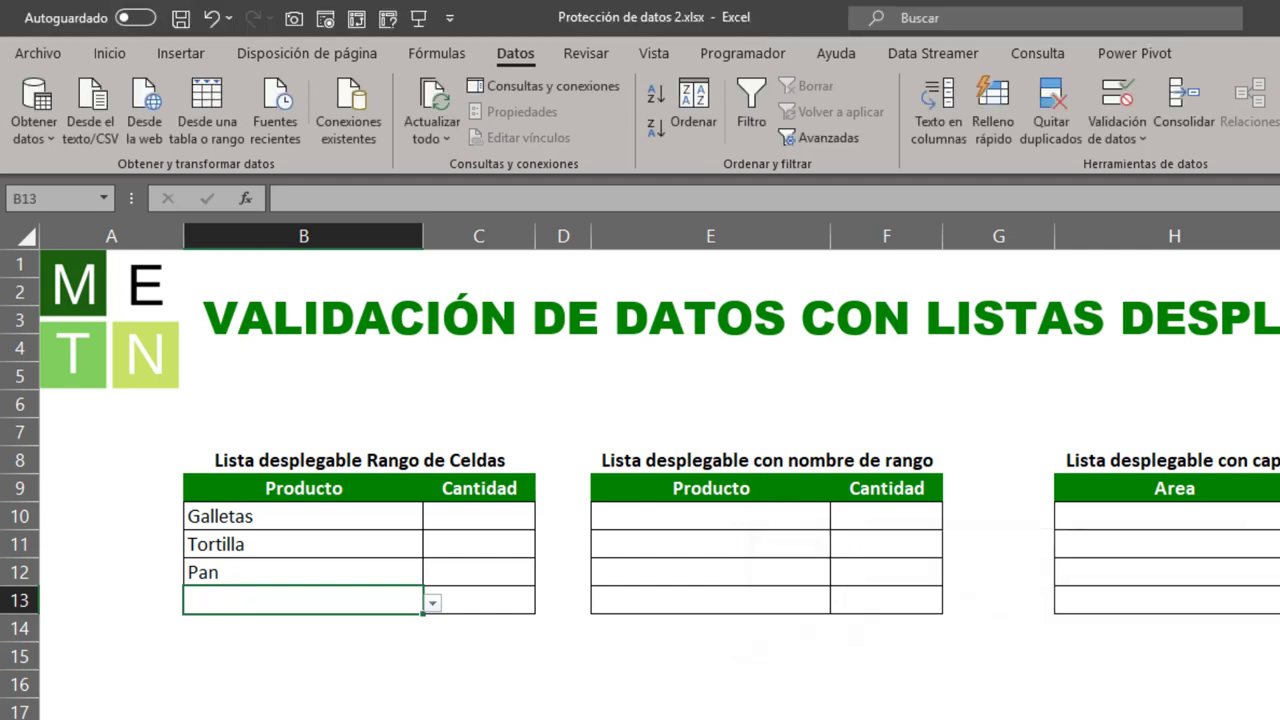
# Pick huevo in B13 from its product dropdown
pyautogui.click(479, 516)
pyautogui.click(303, 516)
pyautogui.click(303, 600)
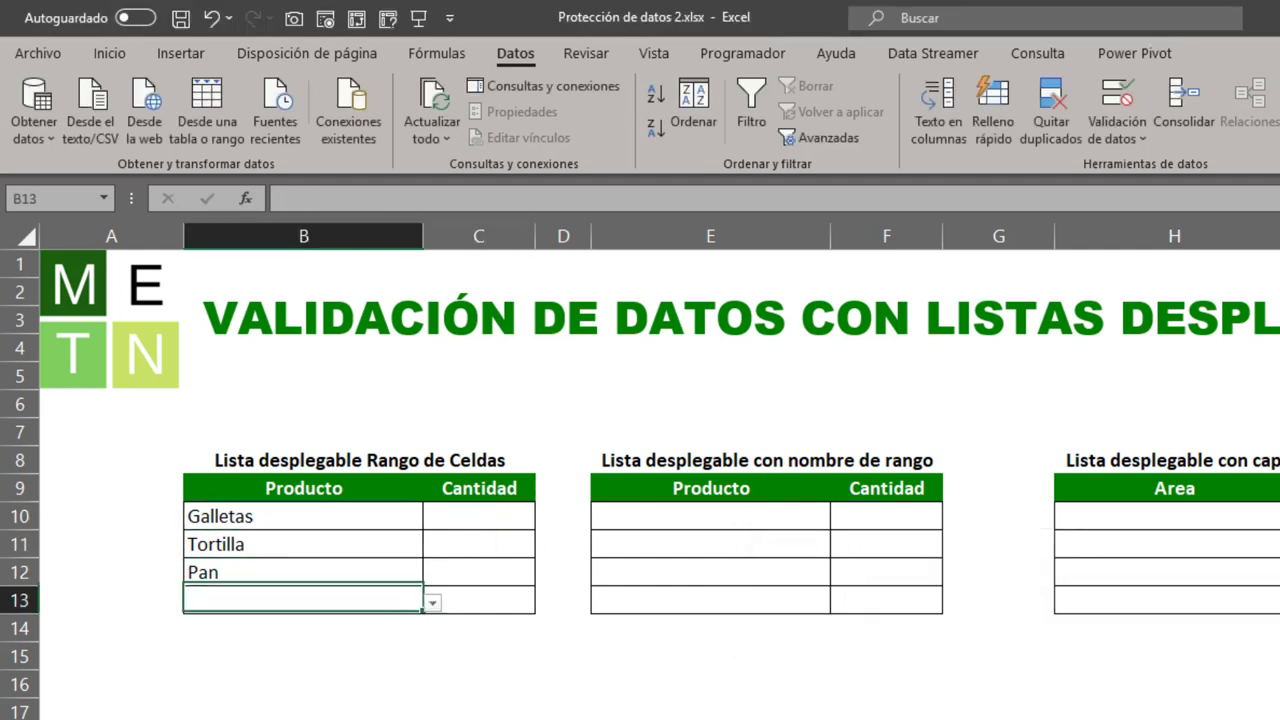
pyautogui.hotkey('alt', 'Down')
pyautogui.press('Escape')
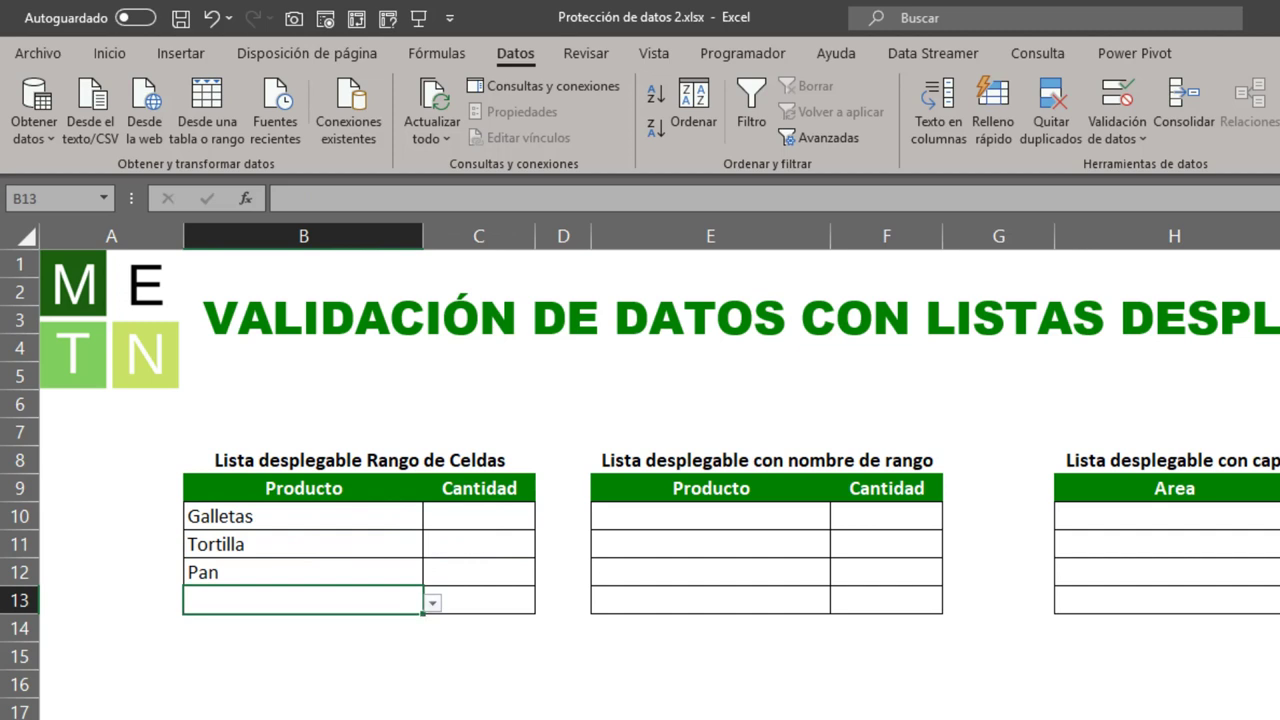
pyautogui.hotkey('alt', 'Down')
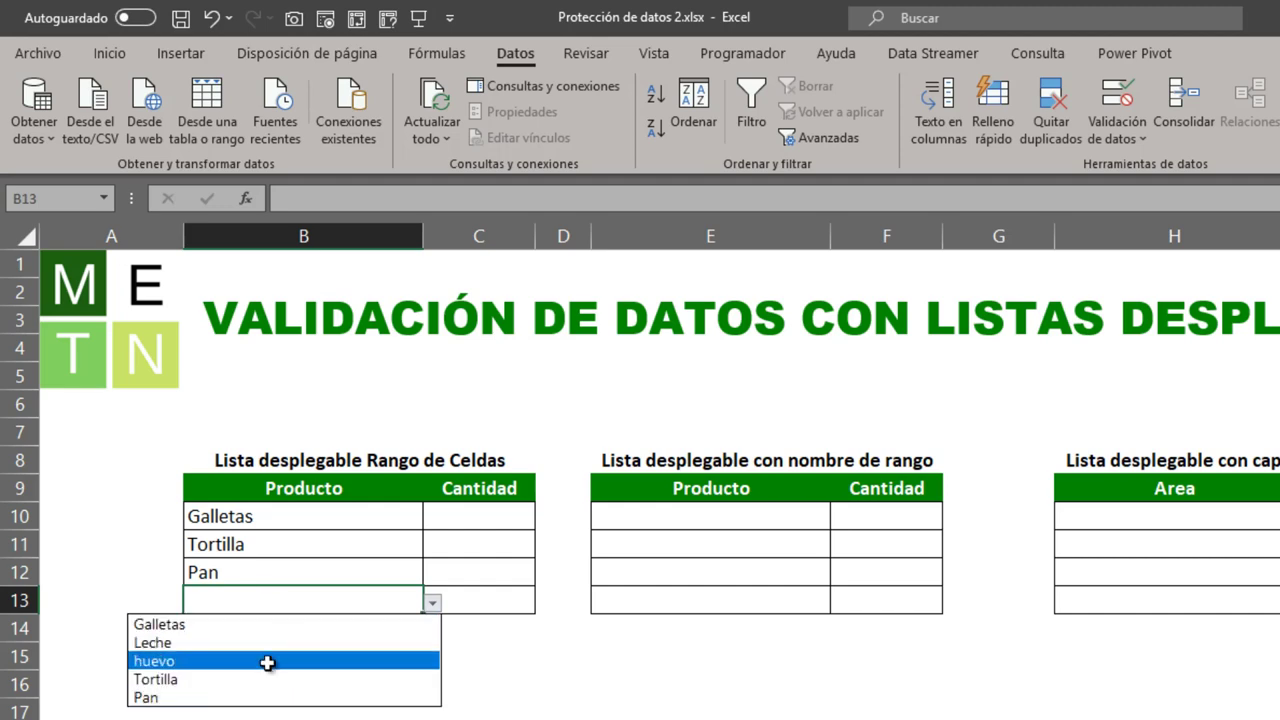
pyautogui.click(265, 661)
pyautogui.click(366, 662)
pyautogui.click(360, 571)
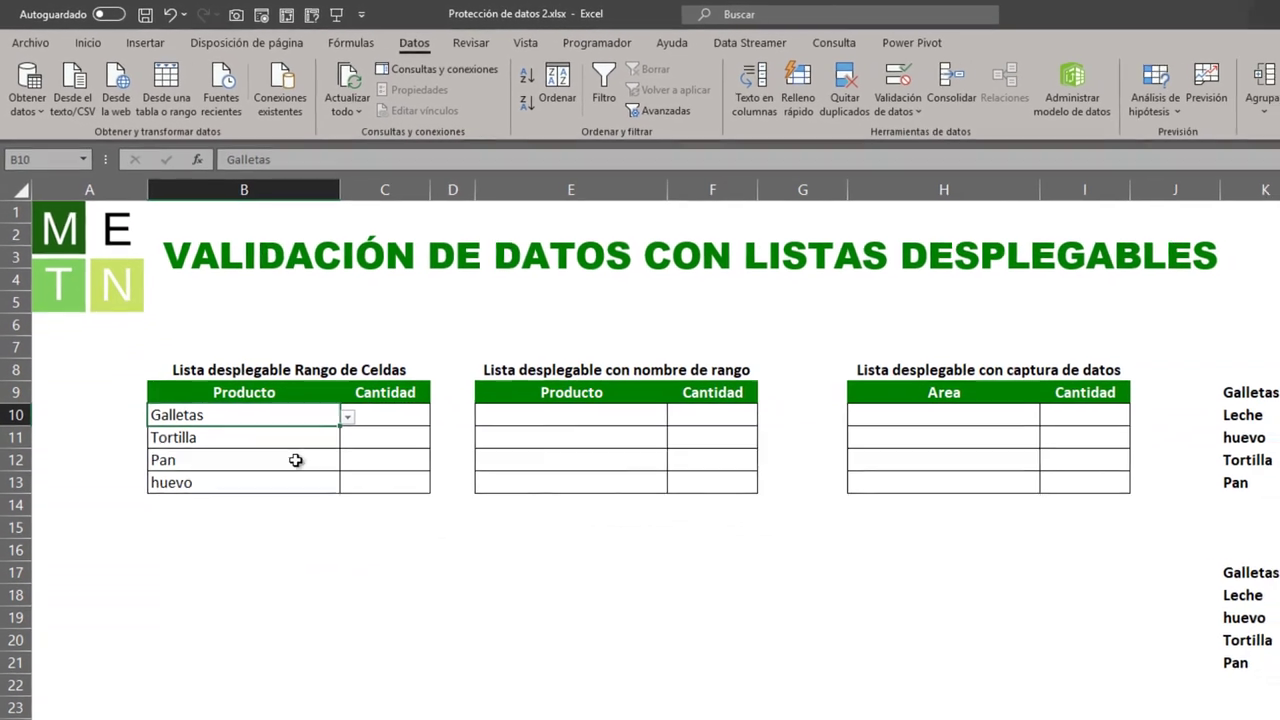
# Open B10:B13's error alert validation settings and enter the title Error
pyautogui.moveTo(277, 392); pyautogui.dragTo(271, 450)
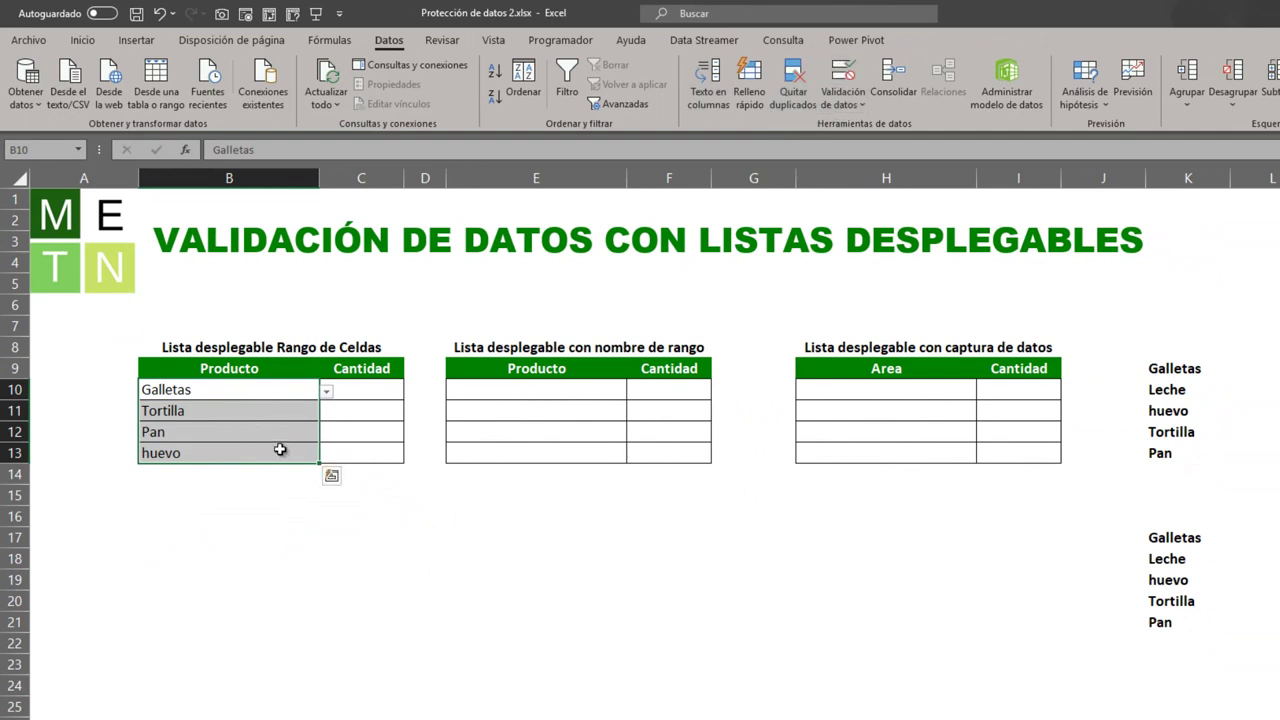
pyautogui.click(840, 85)
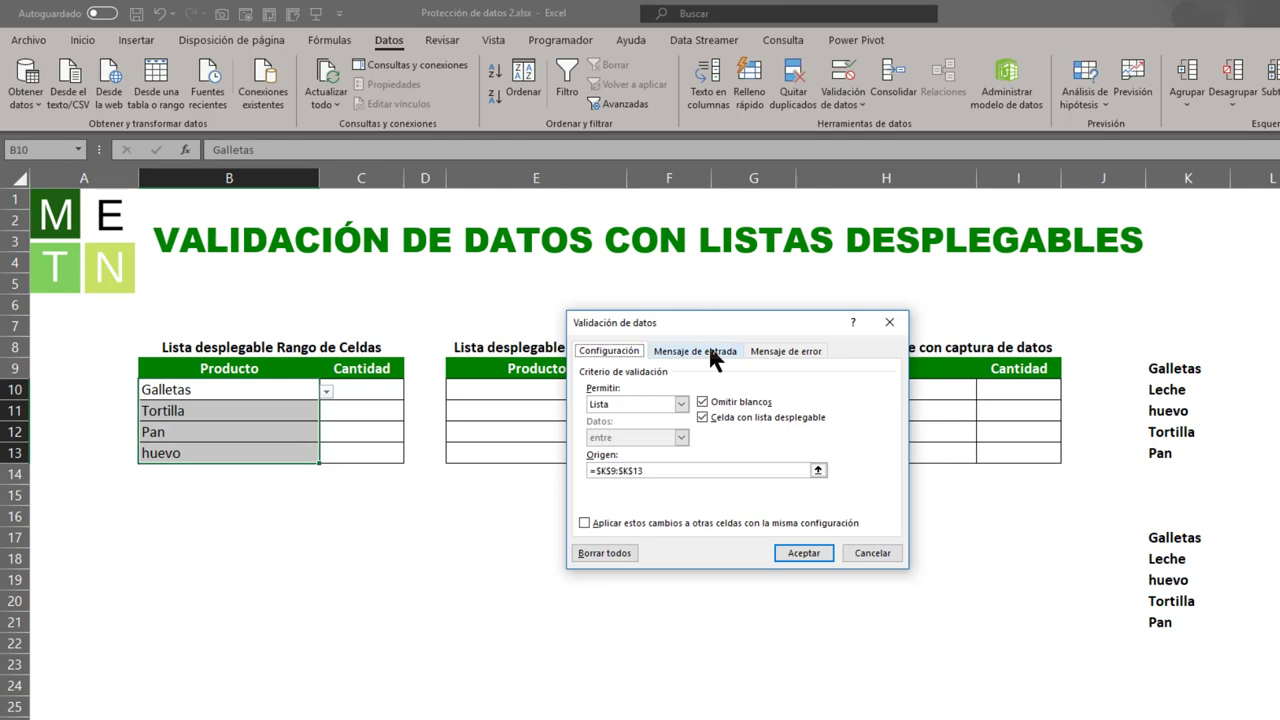
pyautogui.click(711, 351)
pyautogui.click(790, 351)
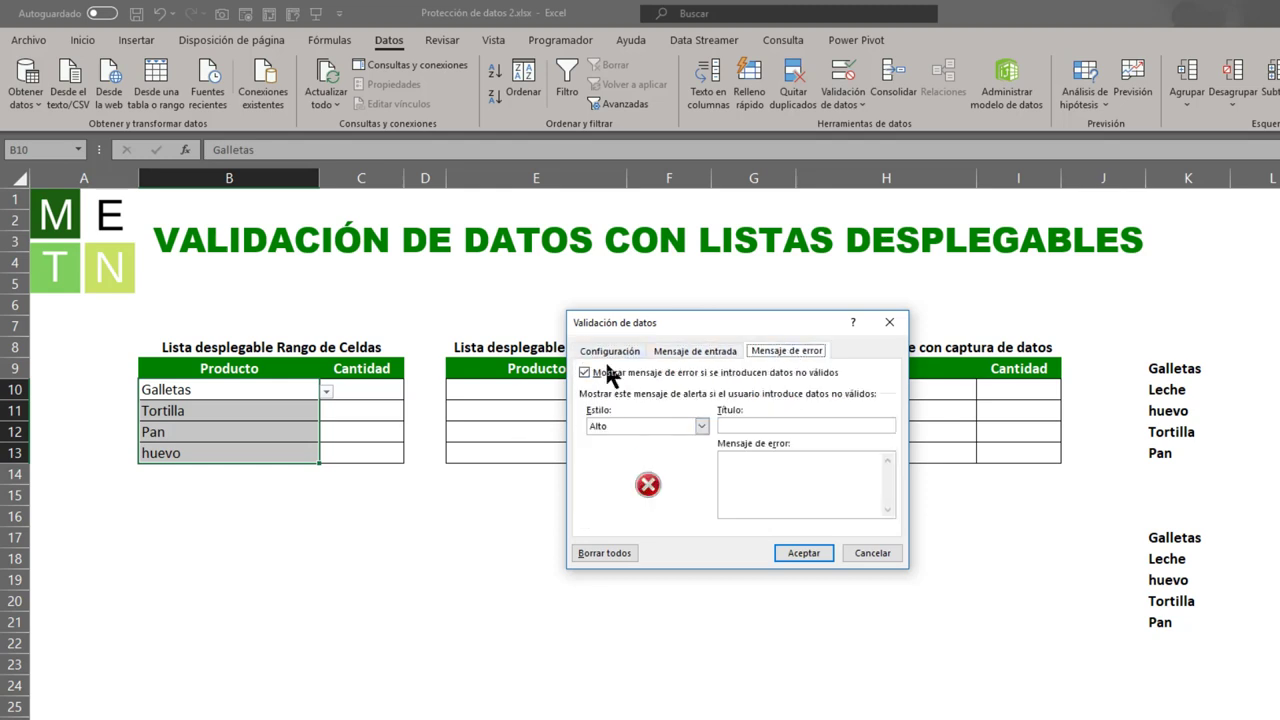
pyautogui.click(810, 425)
pyautogui.write('Erro')
pyautogui.write('r')
# Enter the error message 'Seleccione un concepto de la lista', confirm, and select B13
pyautogui.click(775, 472)
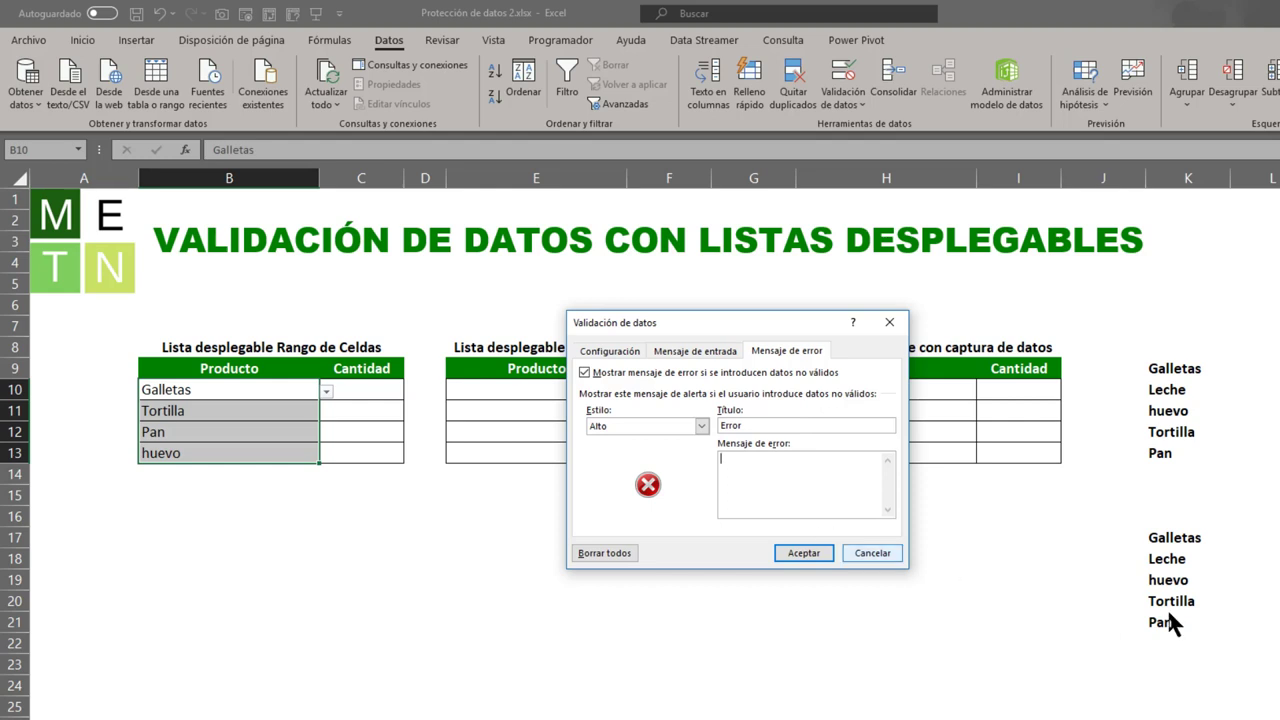
pyautogui.write('Selecci')
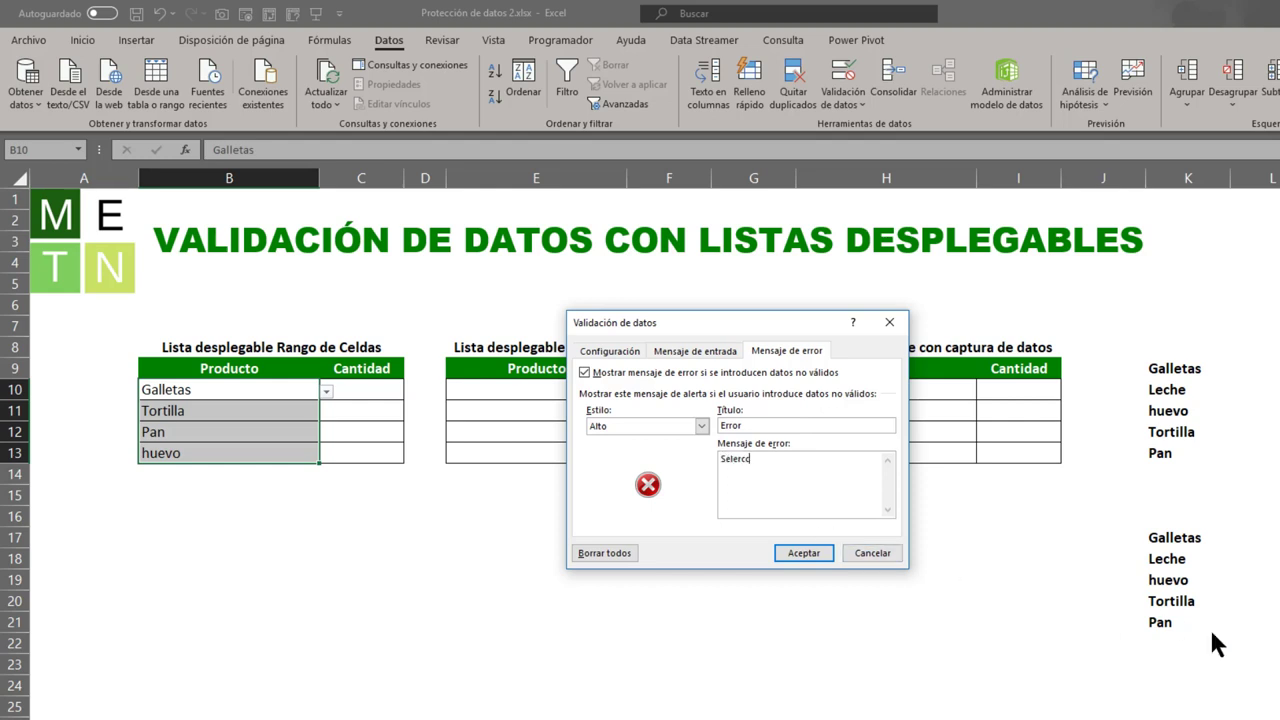
pyautogui.press('BackSpace')
pyautogui.press('BackSpace')
pyautogui.press('BackSpace')
pyautogui.write('ccione')
pyautogui.write(' un con')
pyautogui.press('BackSpace')
pyautogui.press('BackSpace')
pyautogui.write('oncepto de la')
pyautogui.write(' lista')
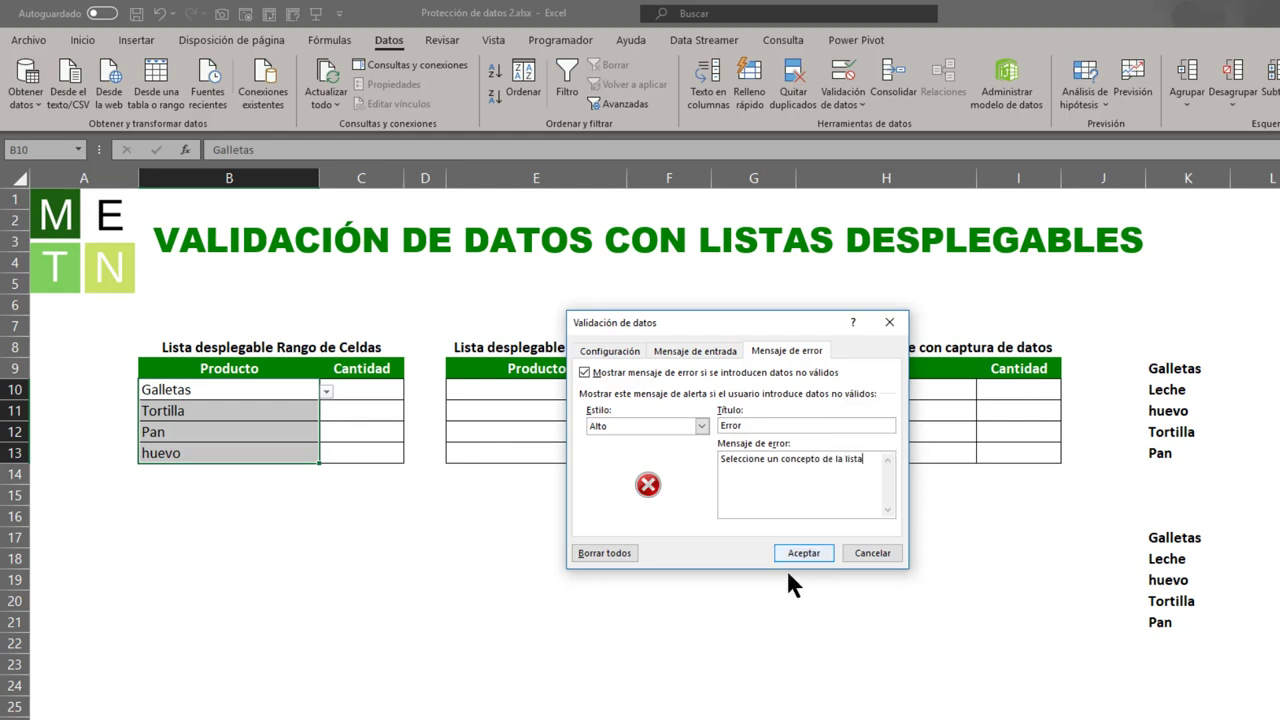
pyautogui.click(801, 552)
pyautogui.click(293, 450)
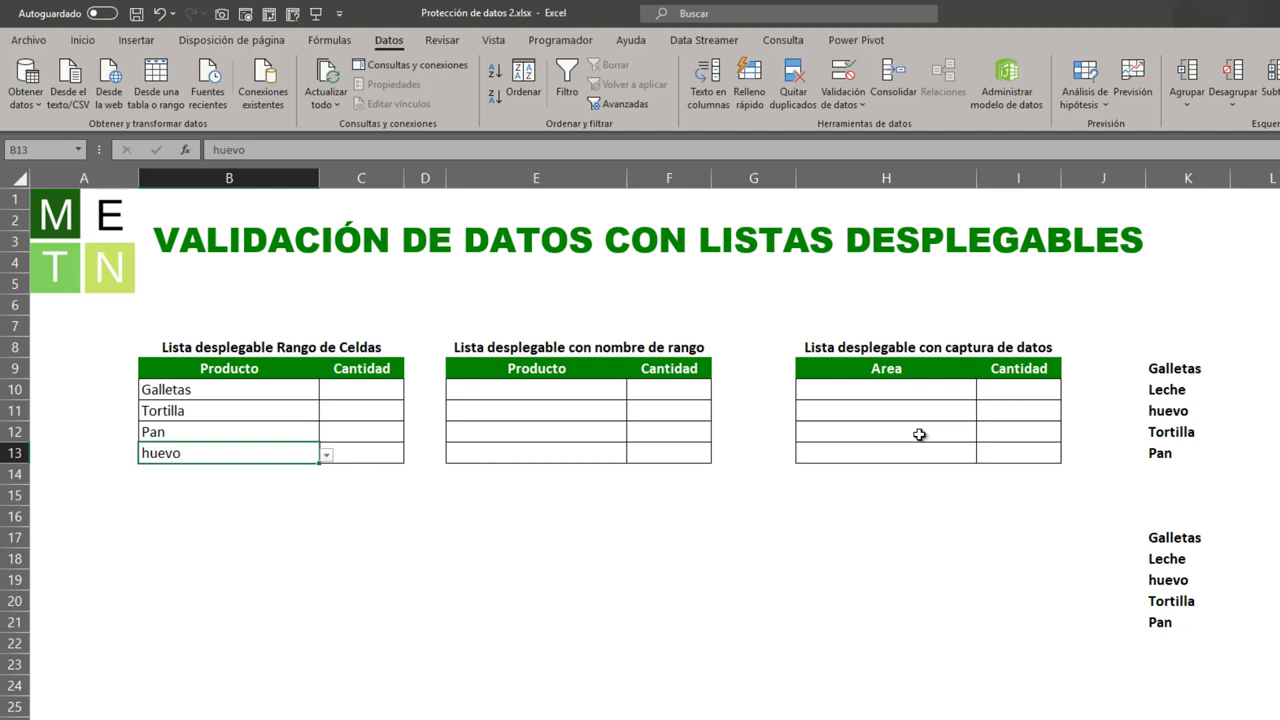
pyautogui.write('sdfdff')
pyautogui.press('Return')
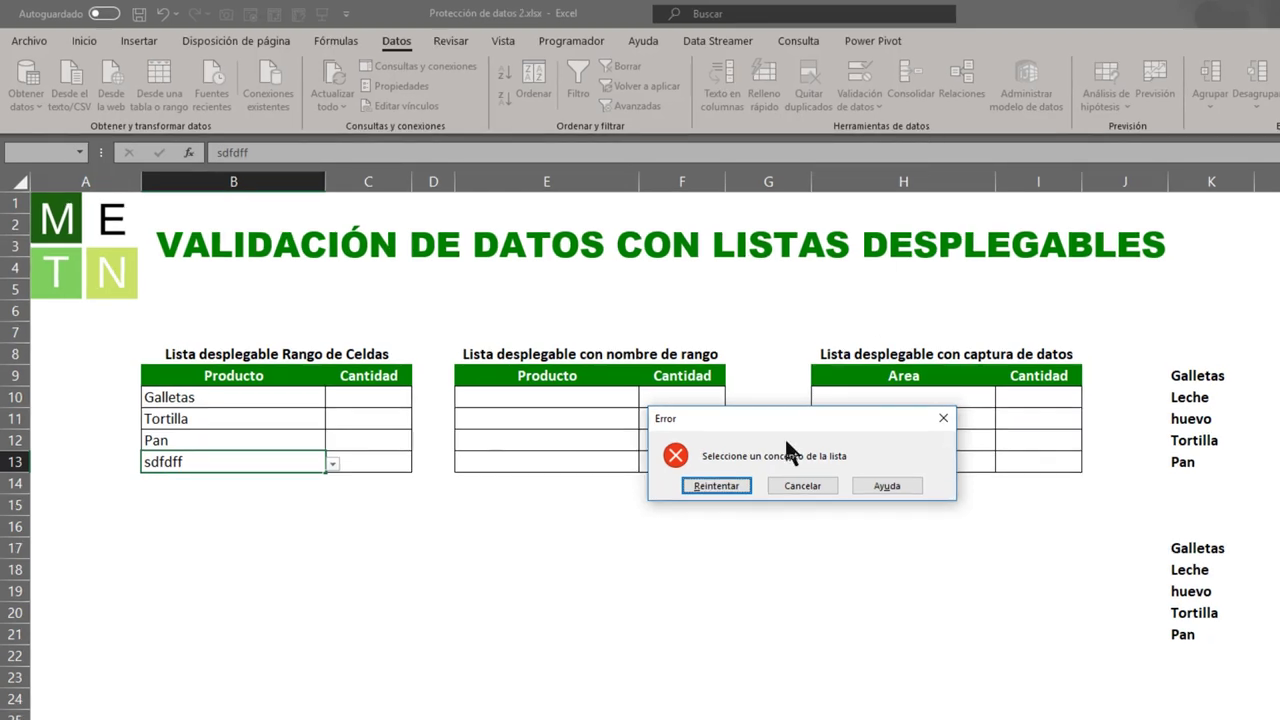
pyautogui.press('Escape')
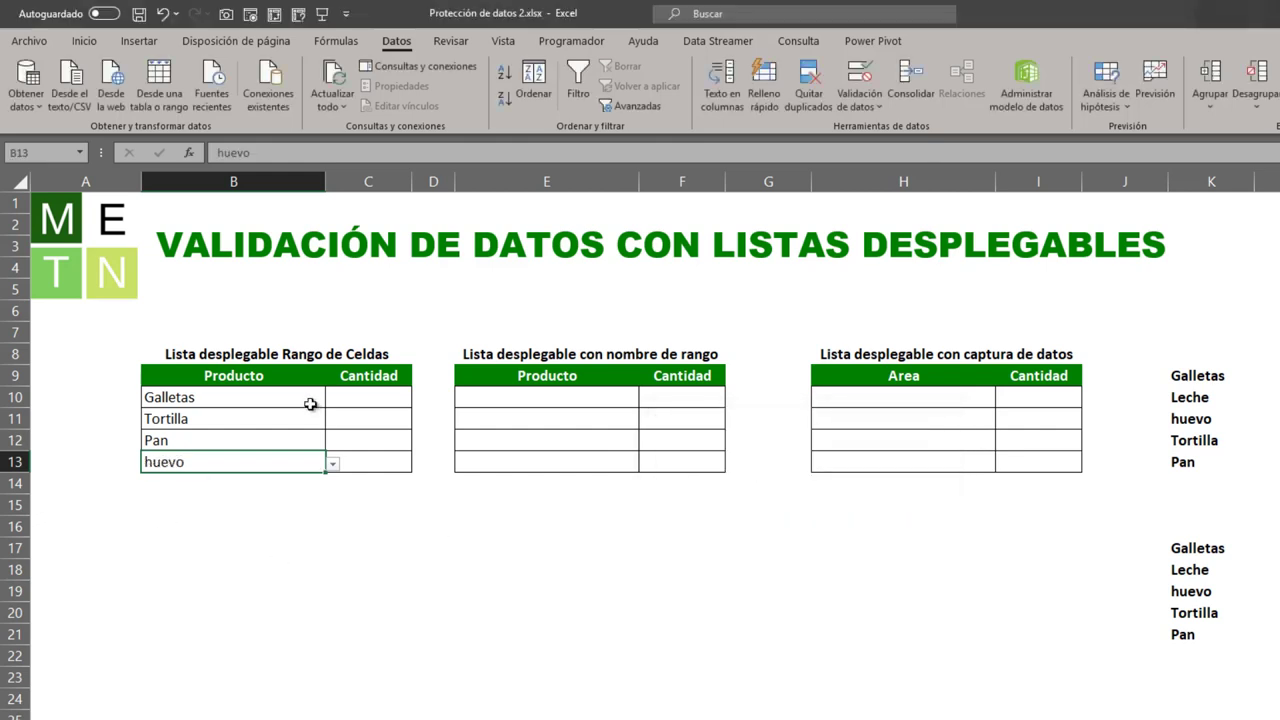
pyautogui.click(312, 401)
pyautogui.click(332, 399)
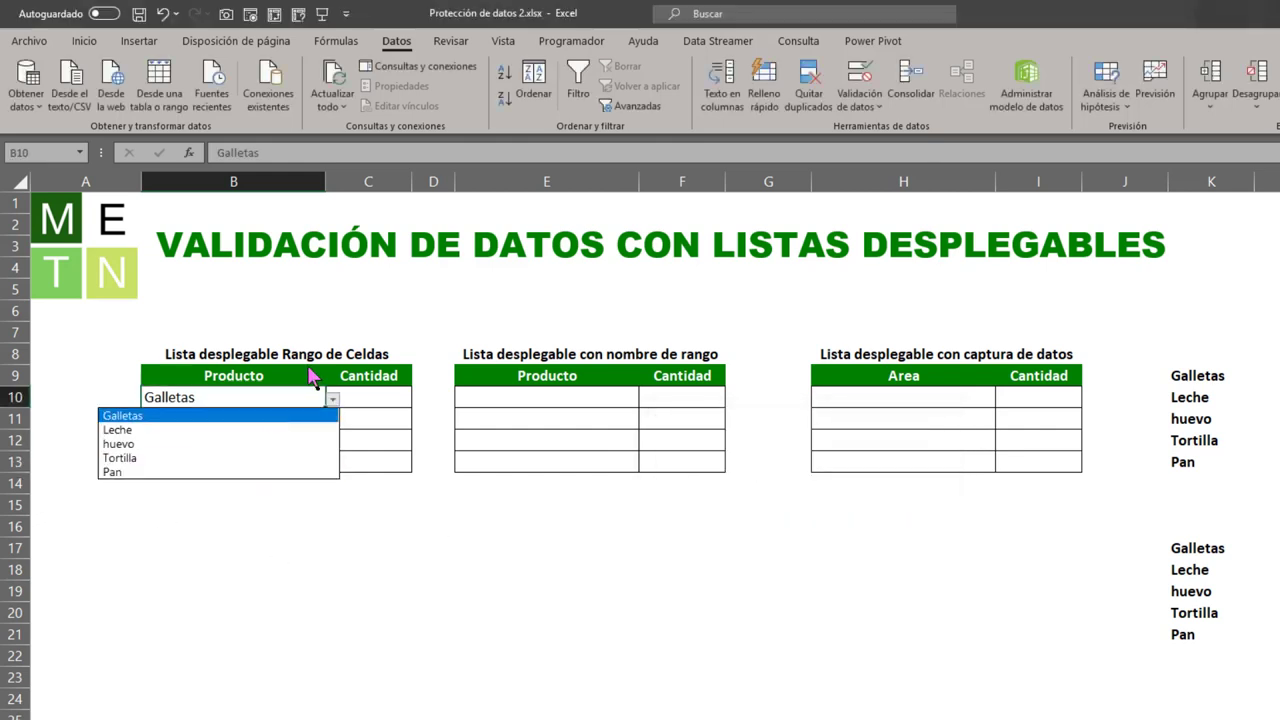
pyautogui.click(332, 399)
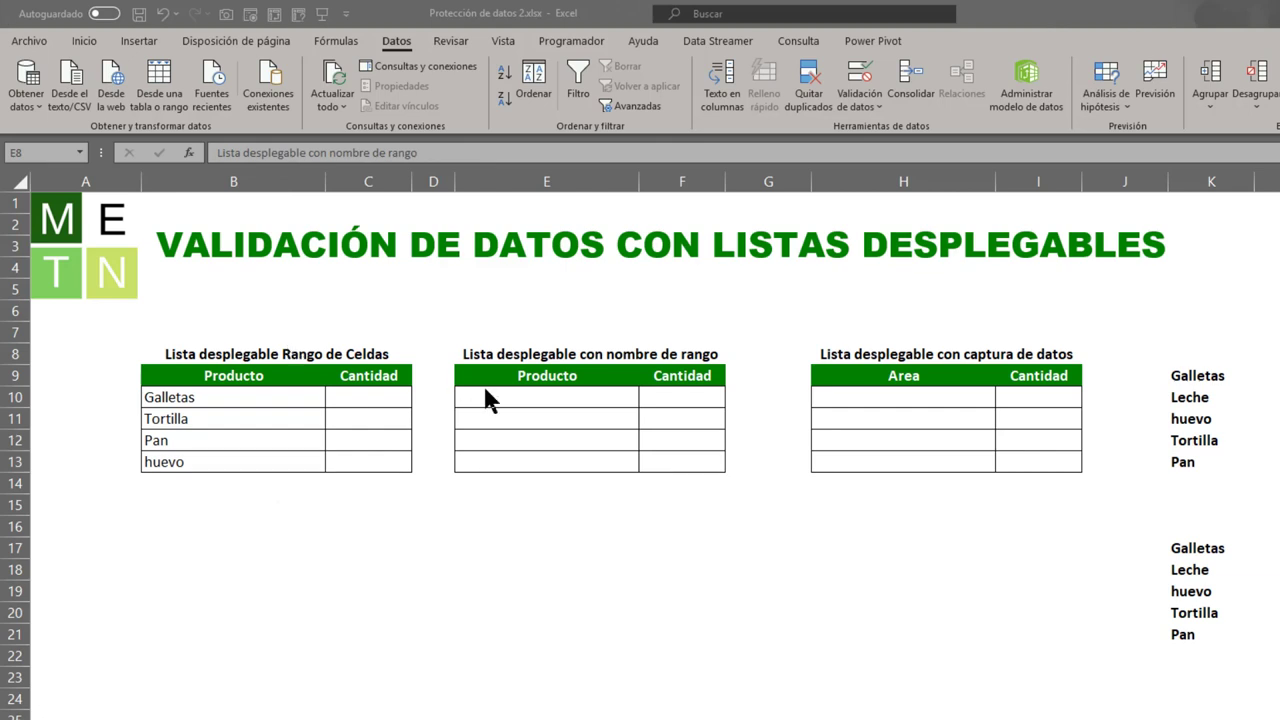
# Select E8, then K9:K13, and finally the second product list K17:K21
pyautogui.click(583, 356)
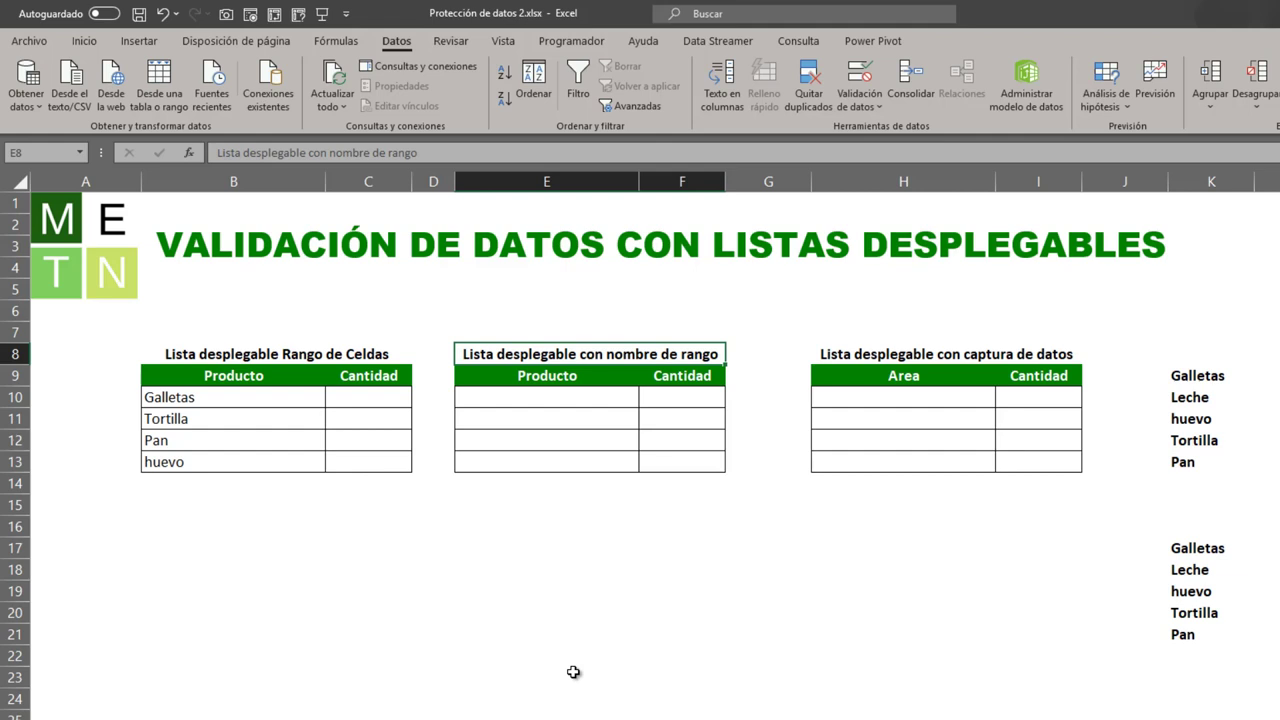
pyautogui.moveTo(1190, 461); pyautogui.dragTo(1190, 375)
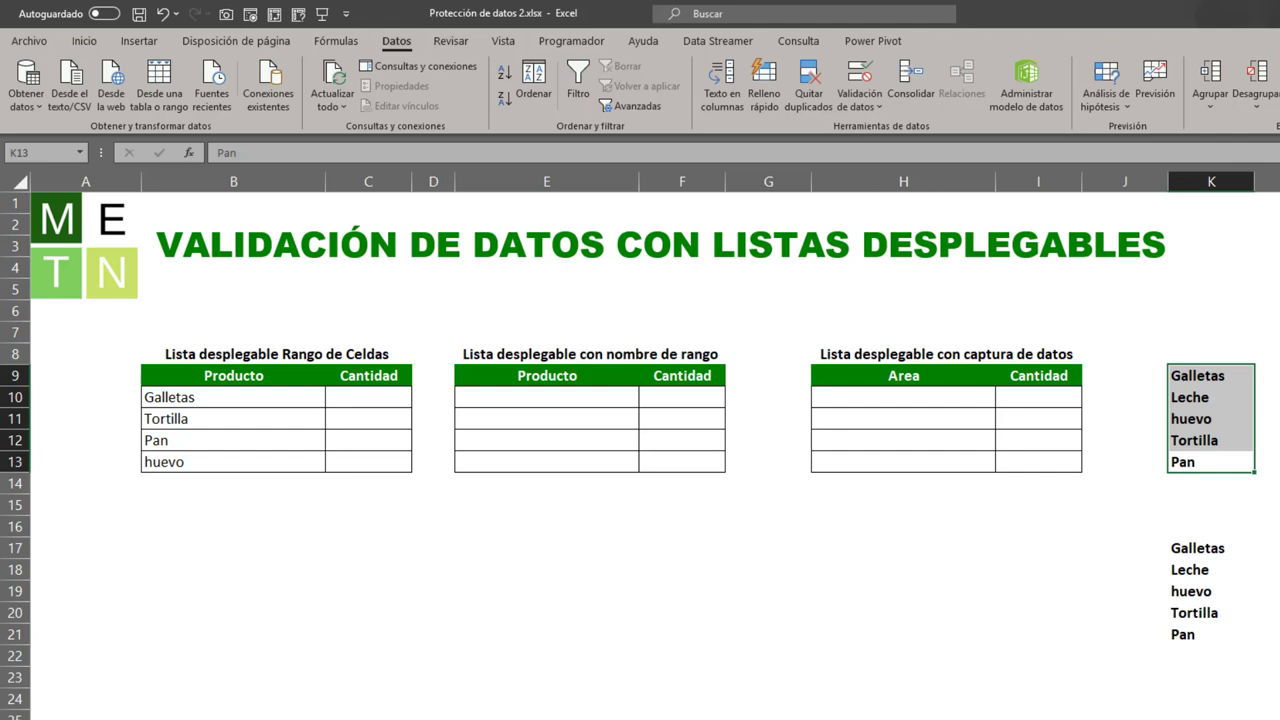
pyautogui.click(937, 636)
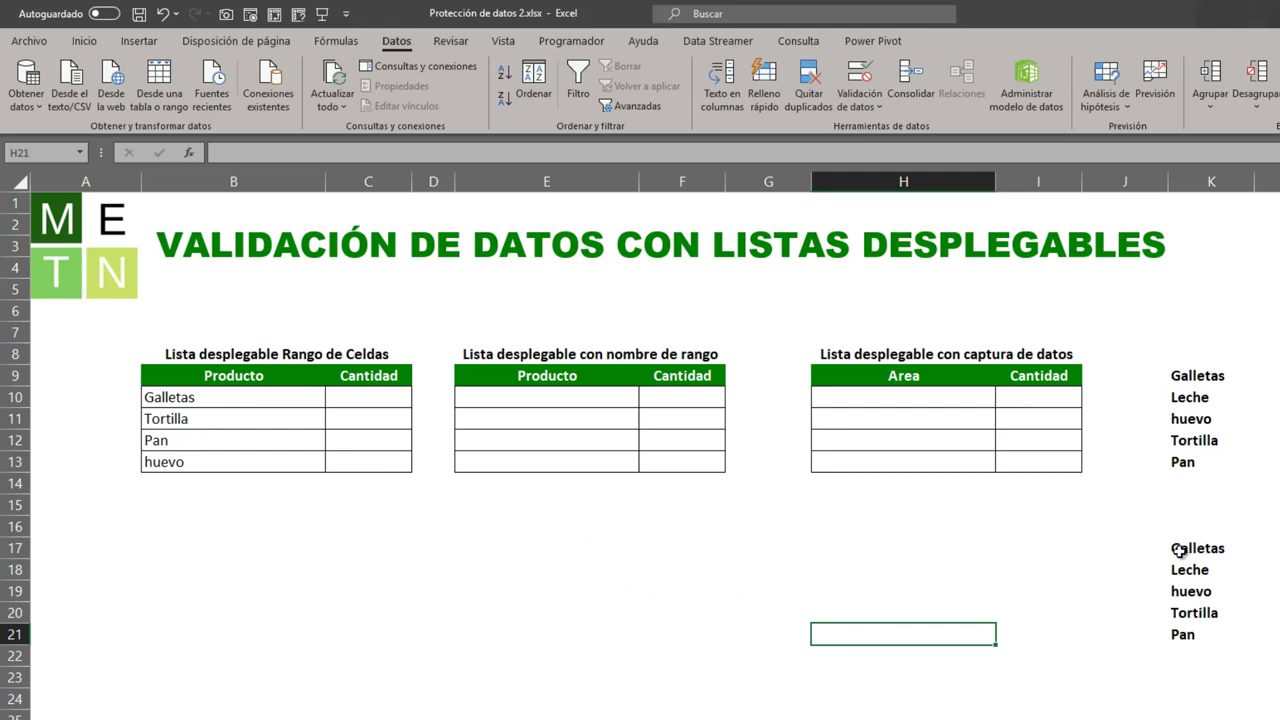
pyautogui.moveTo(1180, 549); pyautogui.dragTo(1182, 634)
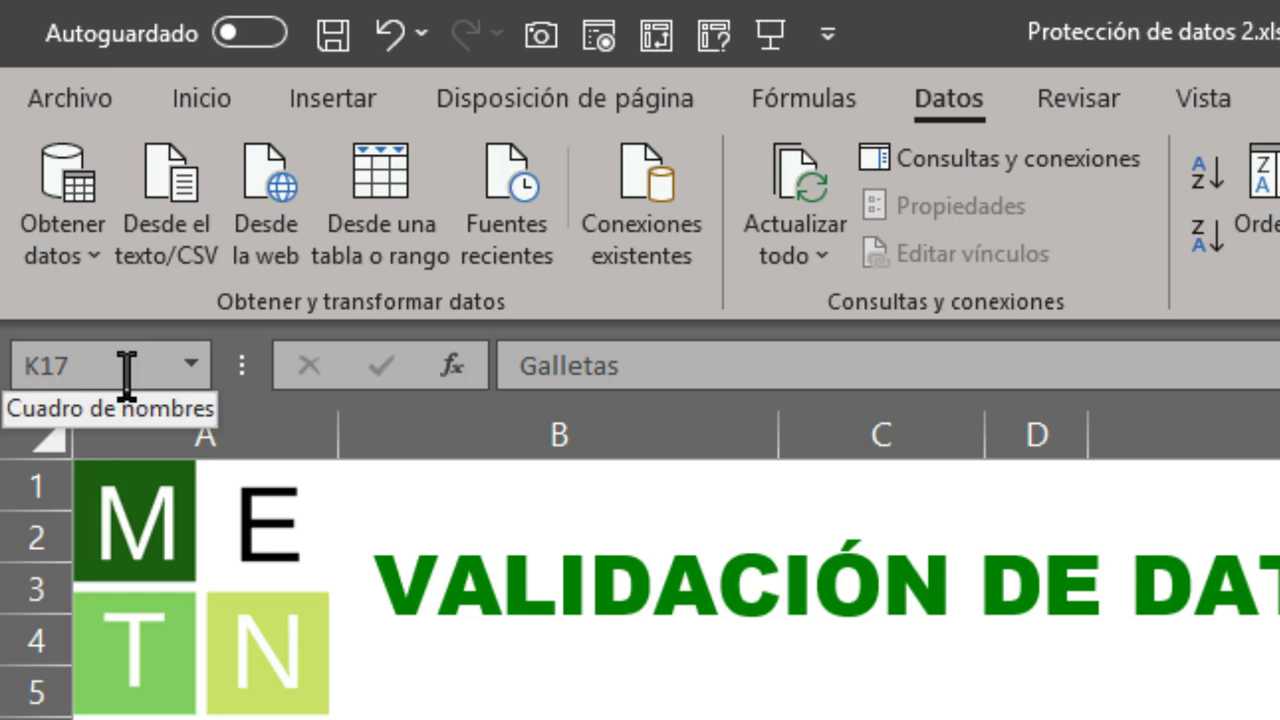
# Name the selected range Productos via the Name Box
pyautogui.click(126, 375)
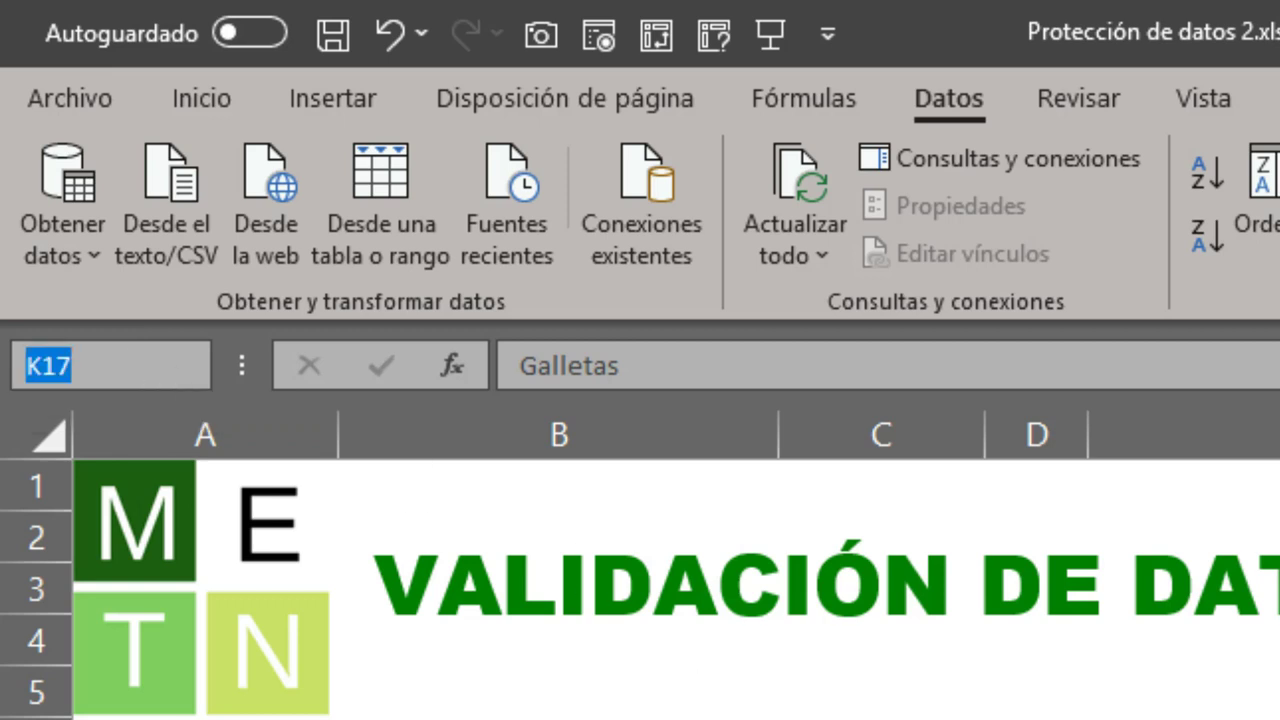
pyautogui.press('BackSpace')
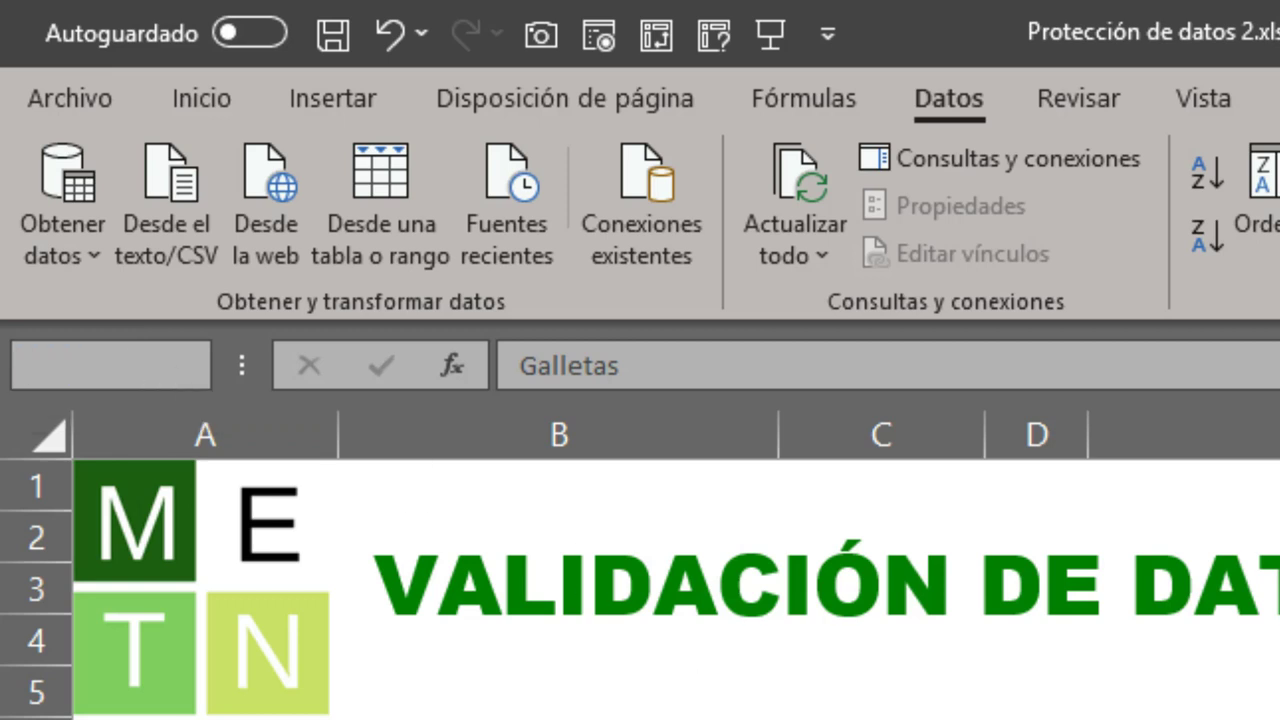
pyautogui.write('P')
pyautogui.write('roductosd')
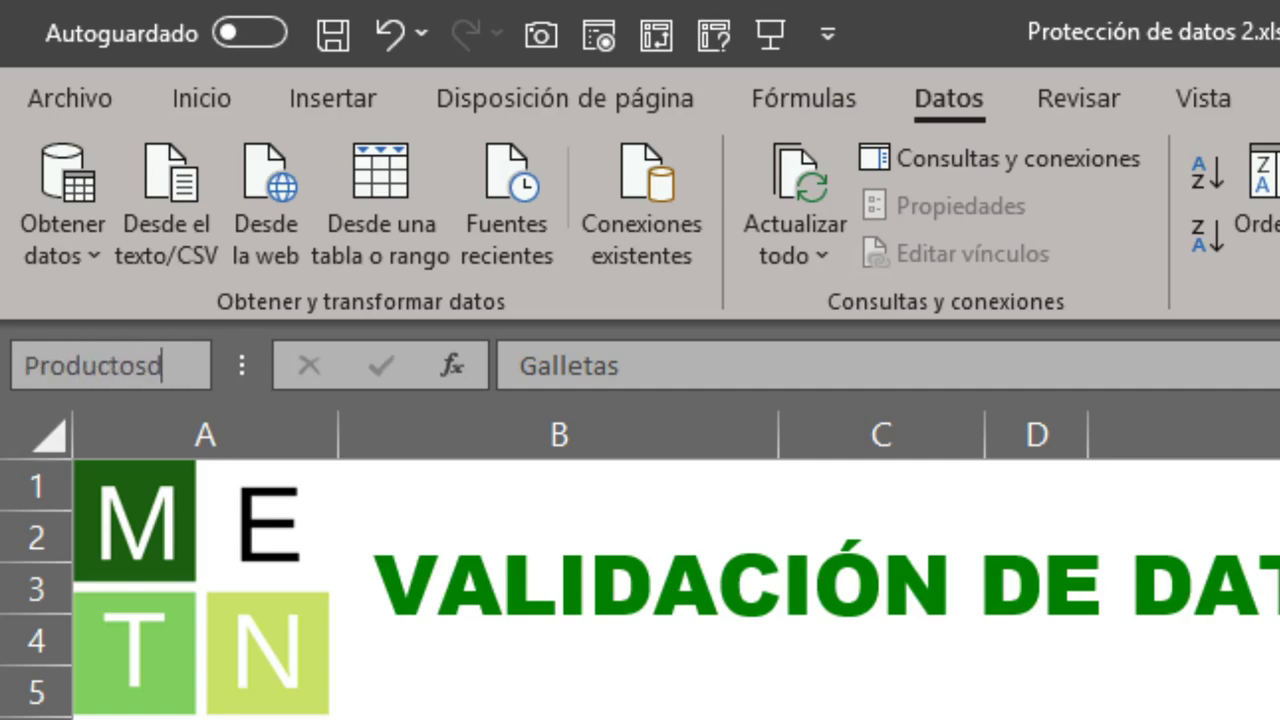
pyautogui.press('BackSpace')
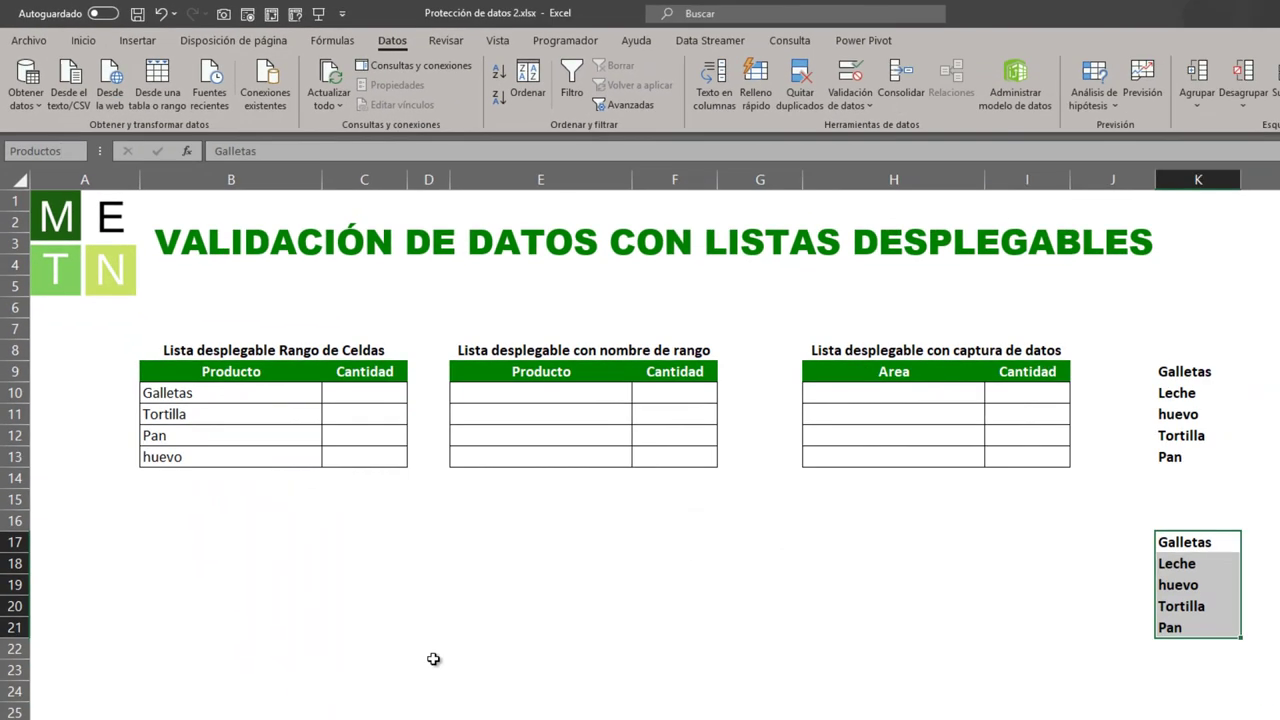
pyautogui.press('Return')
# Reselect K17:K21 to verify the Productos name, then select E10:E13
pyautogui.moveTo(1231, 540); pyautogui.dragTo(1223, 631)
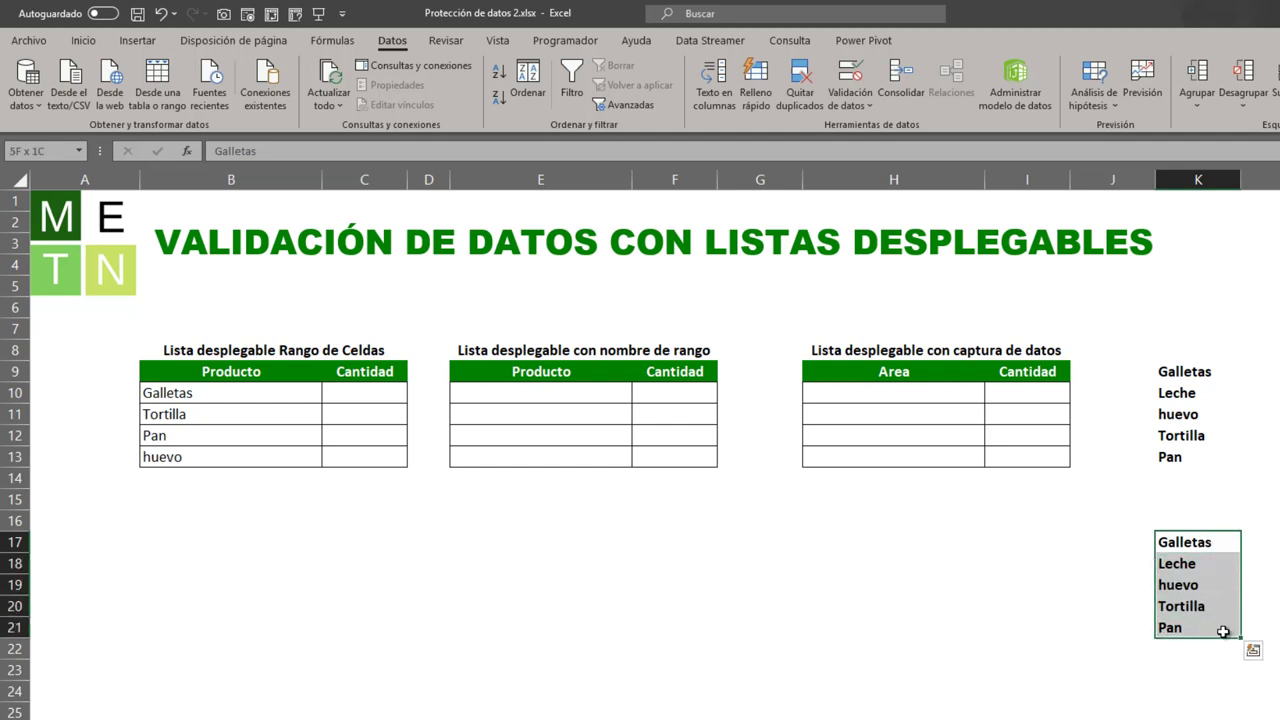
pyautogui.click(1222, 538)
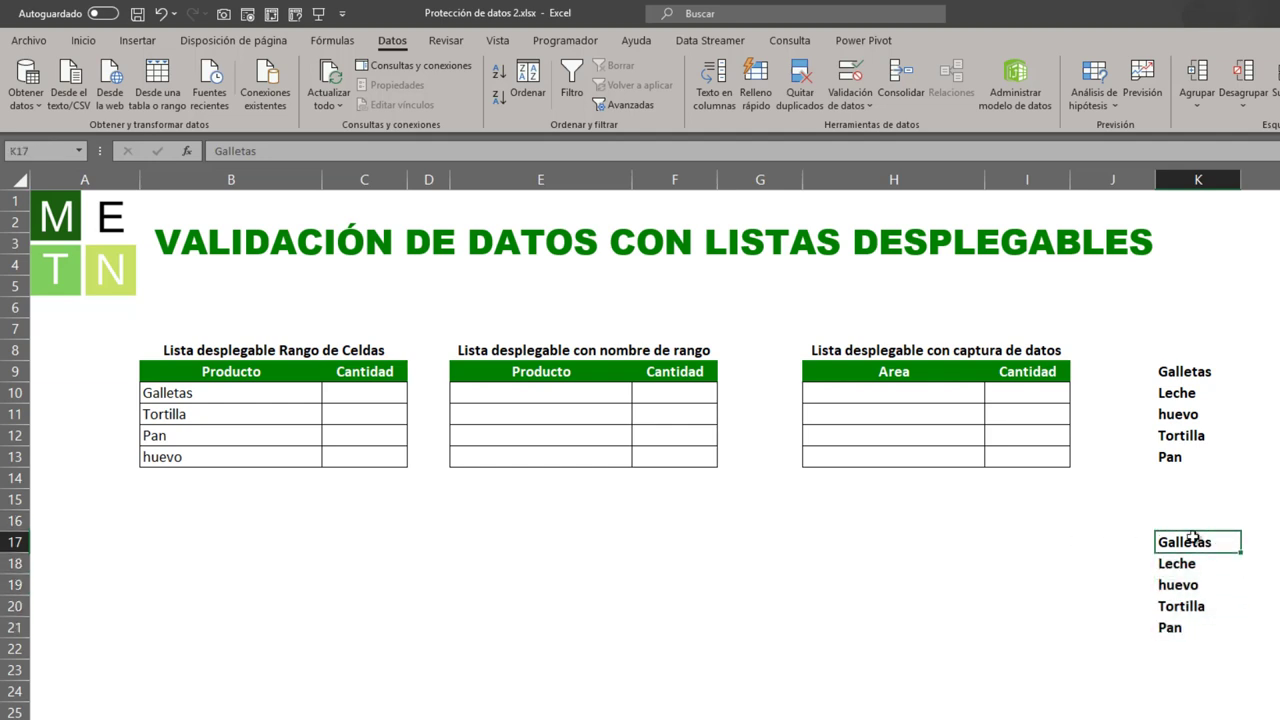
pyautogui.moveTo(1192, 537); pyautogui.dragTo(1195, 627)
pyautogui.write('Productos')
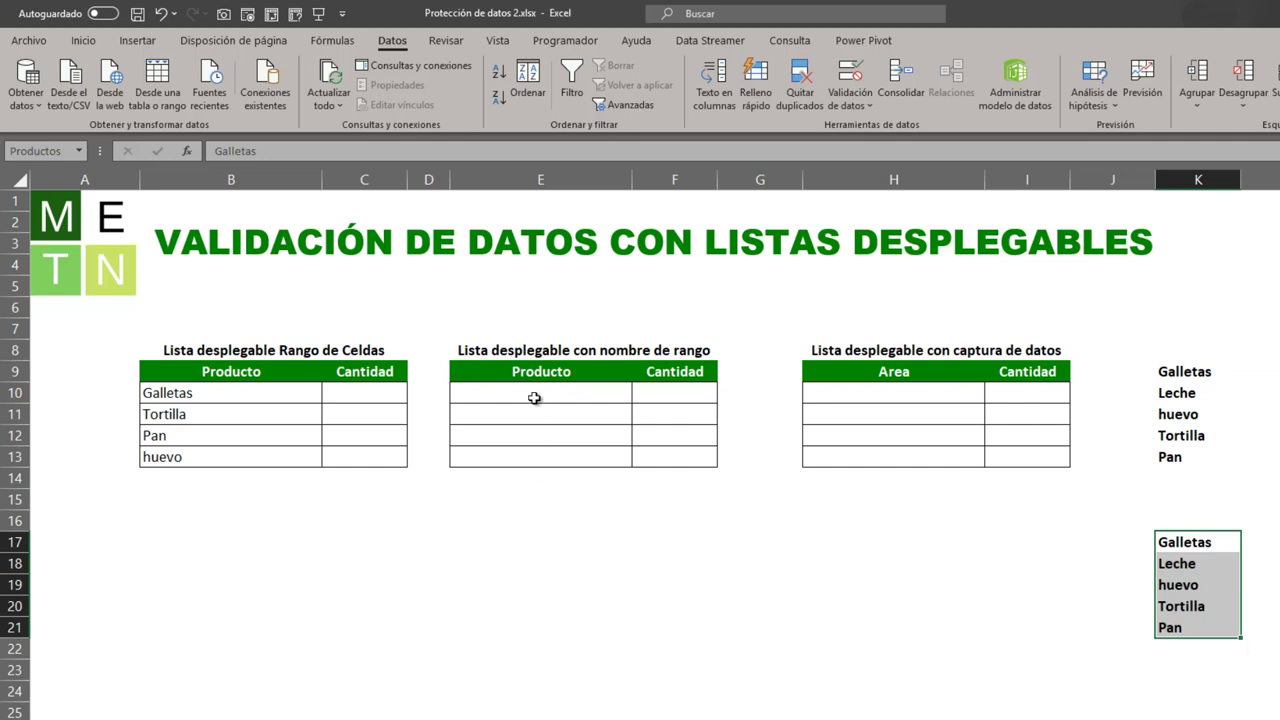
pyautogui.click(1272, 542)
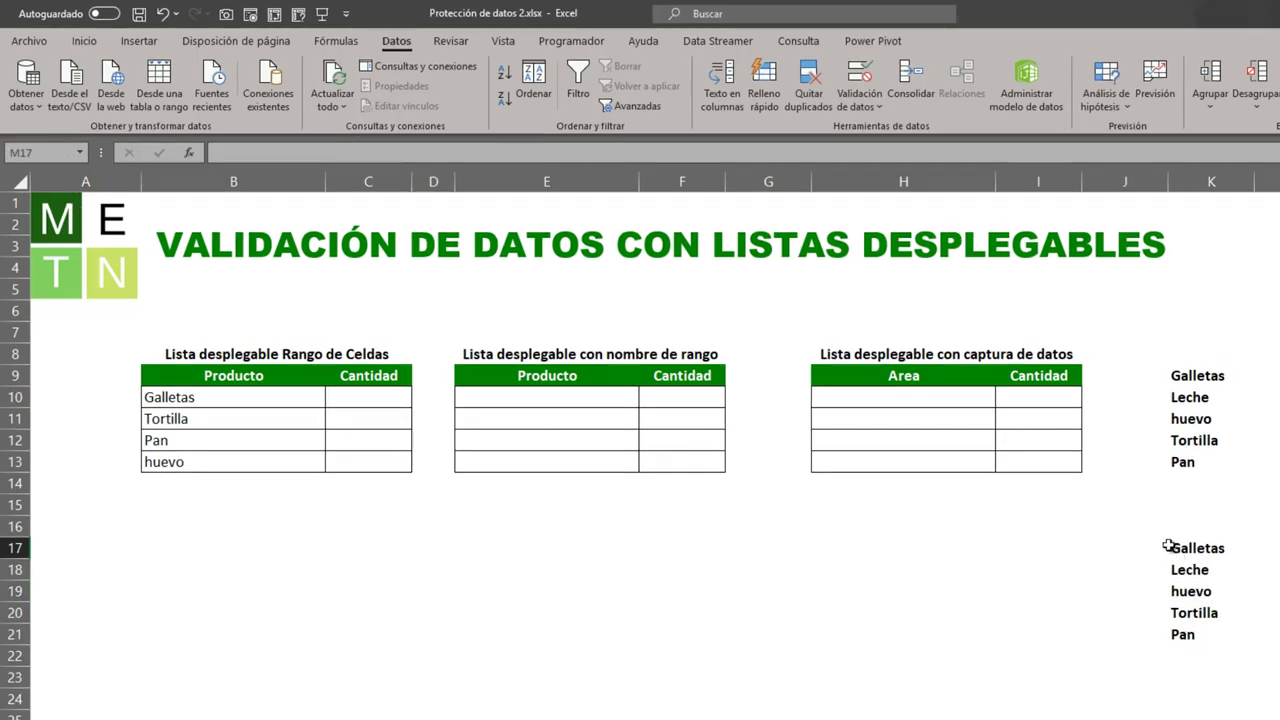
pyautogui.moveTo(1172, 548); pyautogui.dragTo(1178, 632)
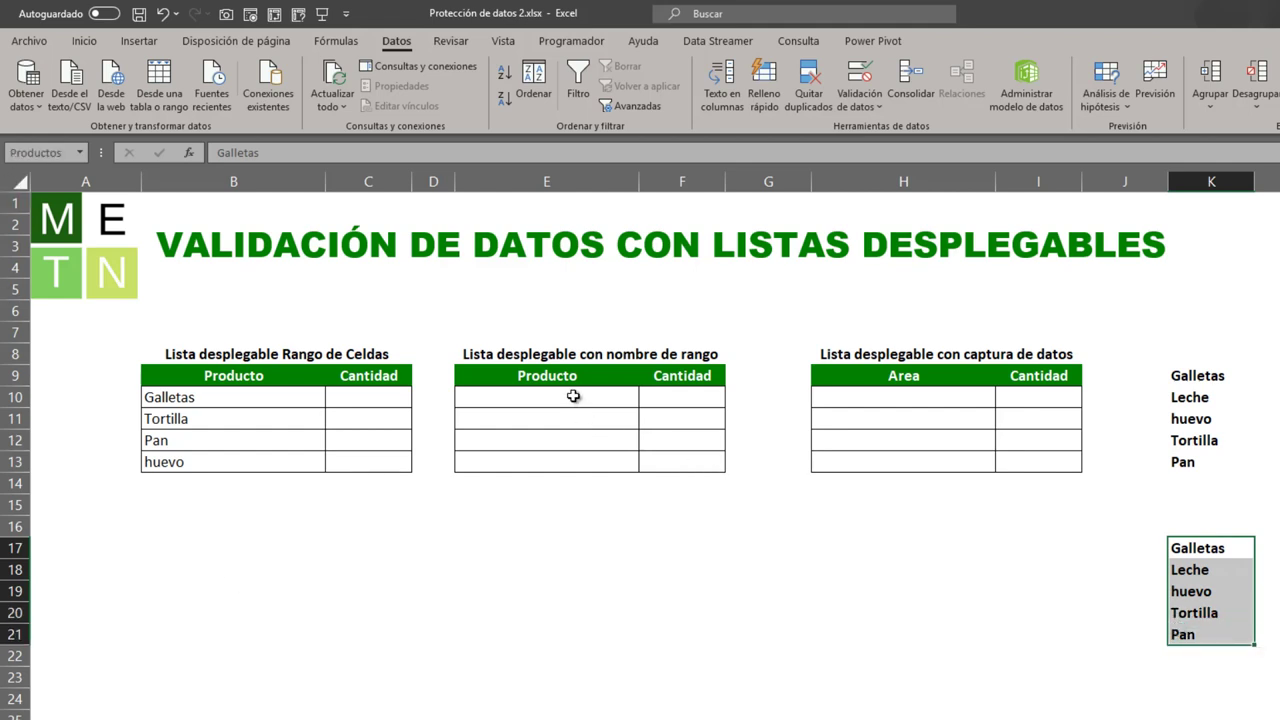
pyautogui.moveTo(573, 396); pyautogui.dragTo(576, 462)
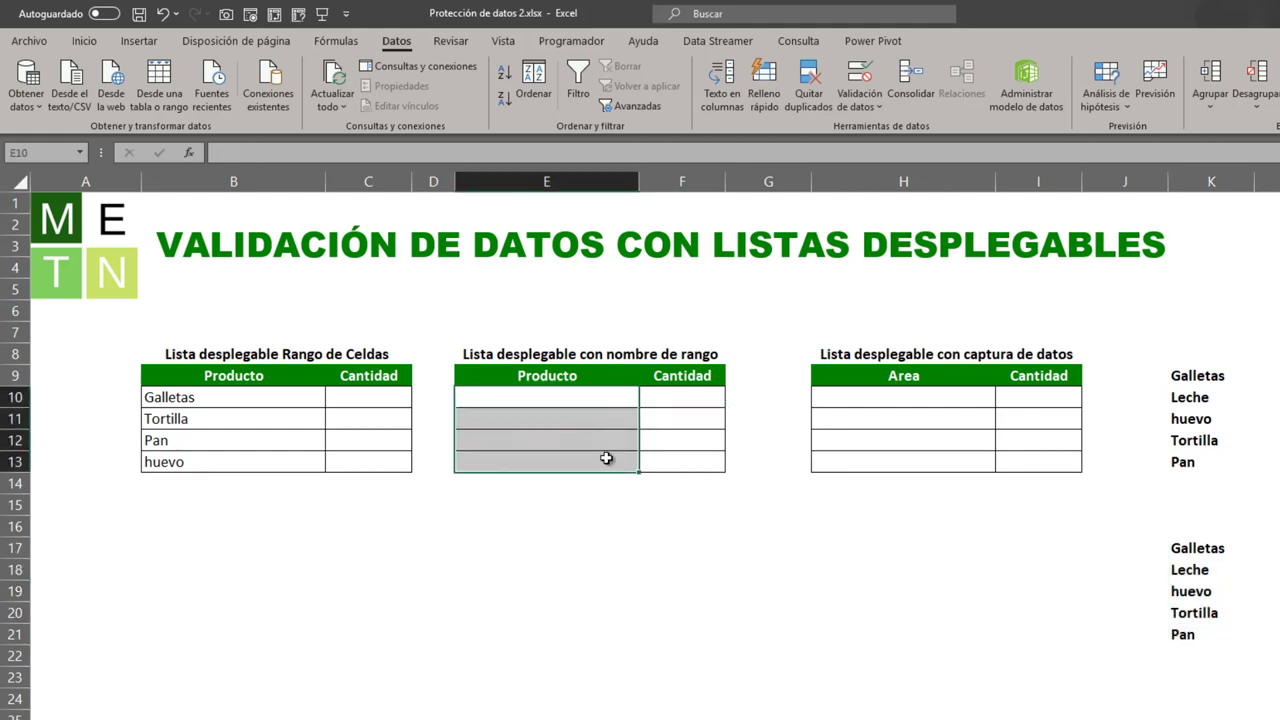
# Set E10:E13 validation to Lista with source =Productos
pyautogui.click(860, 75)
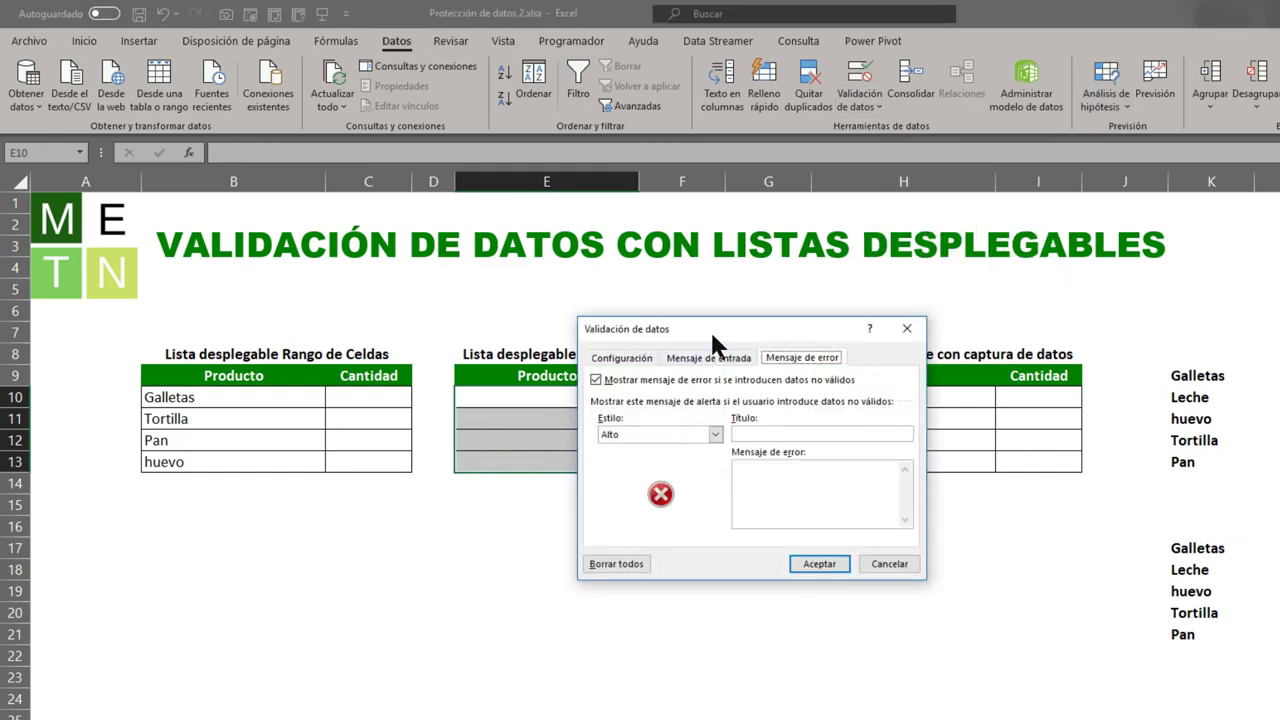
pyautogui.click(621, 357)
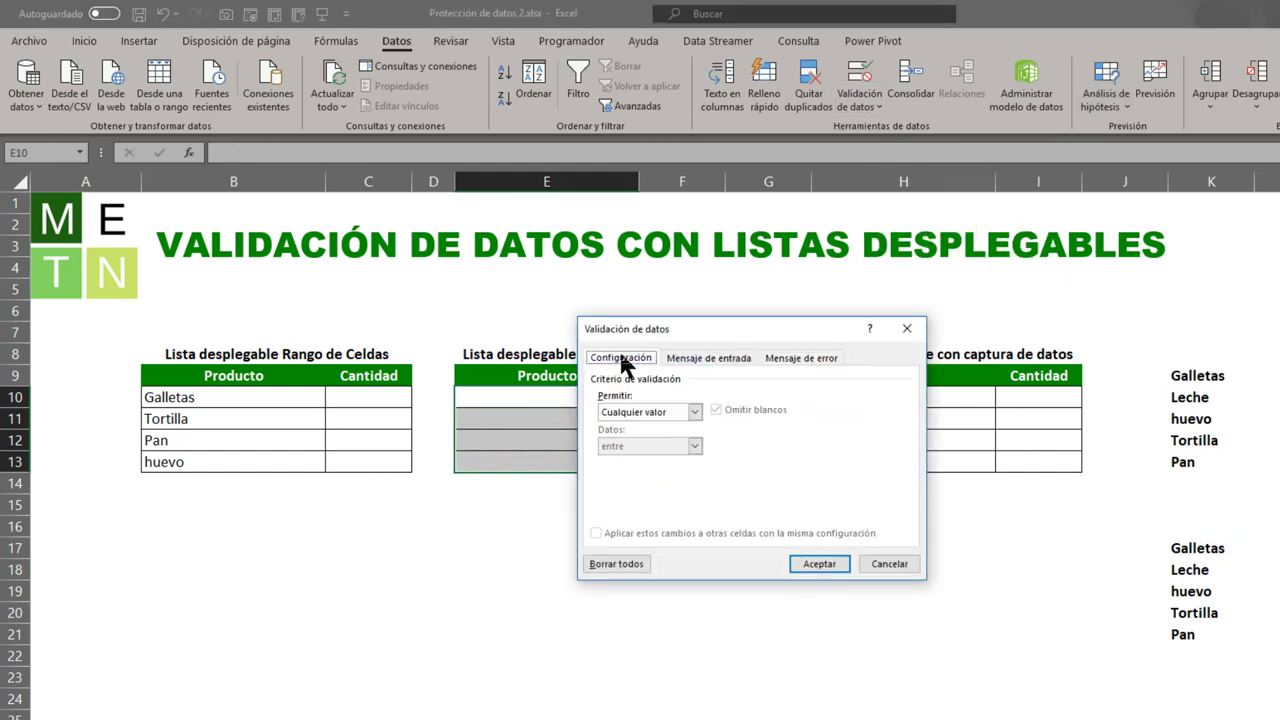
pyautogui.click(677, 418)
pyautogui.click(652, 458)
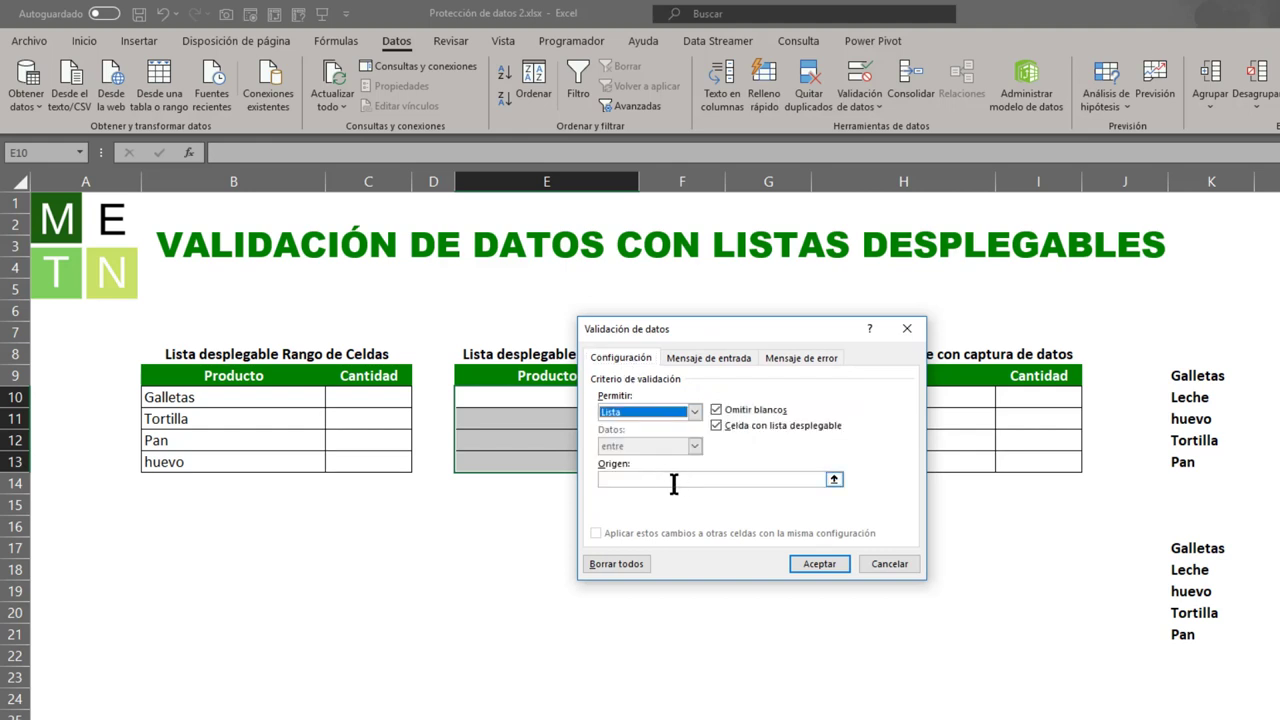
pyautogui.click(668, 479)
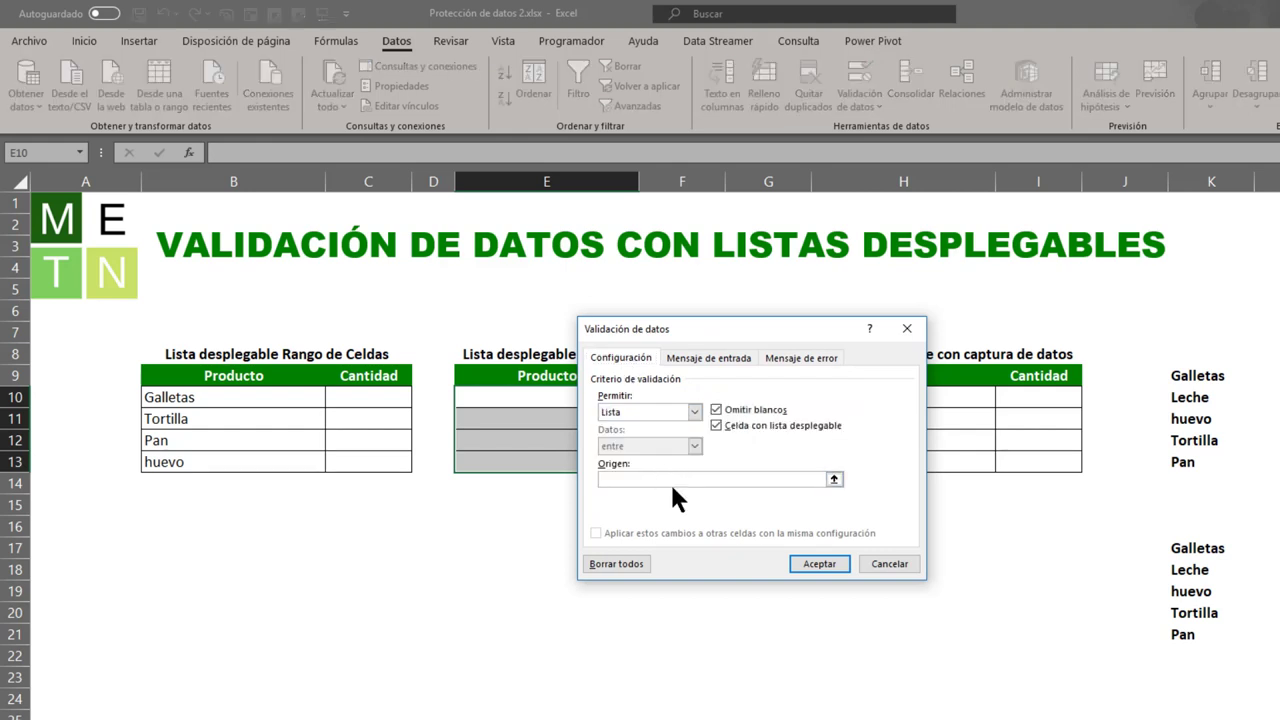
pyautogui.write('=')
pyautogui.write('P')
pyautogui.write('roductos')
pyautogui.click(818, 563)
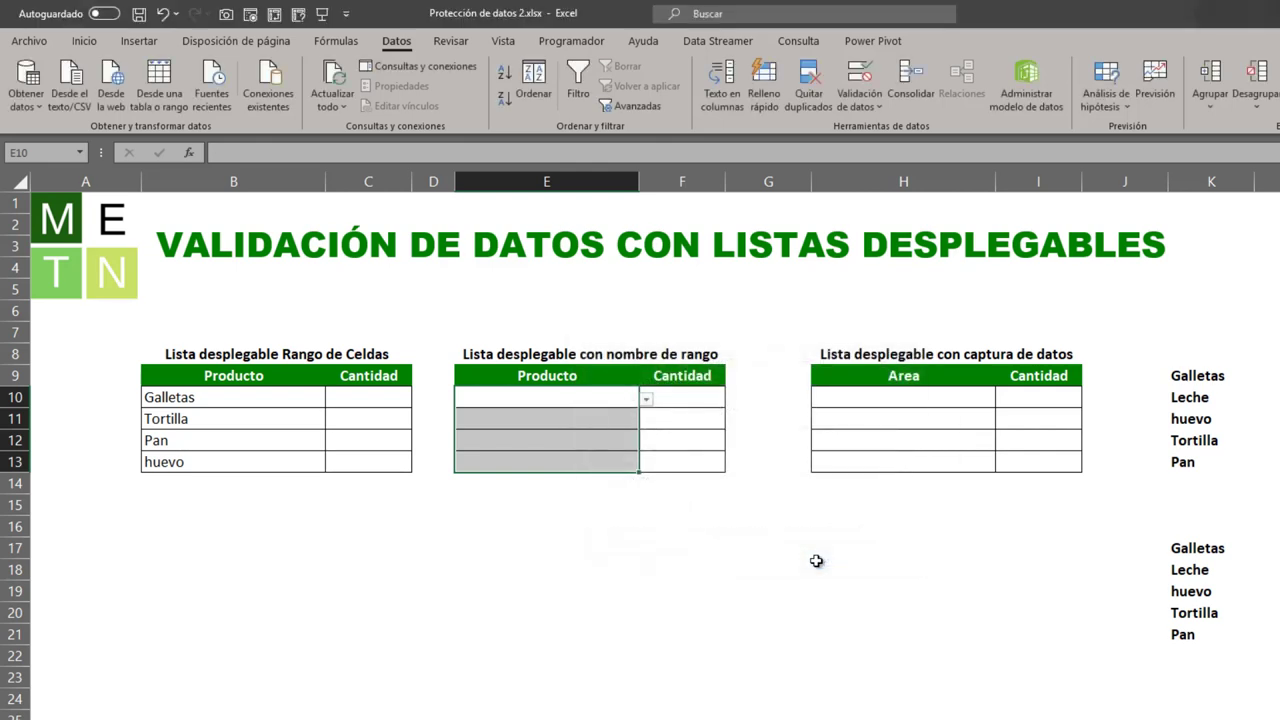
# Choose huevo for E10 and Tortilla for E11 from the Producto dropdown
pyautogui.click(582, 396)
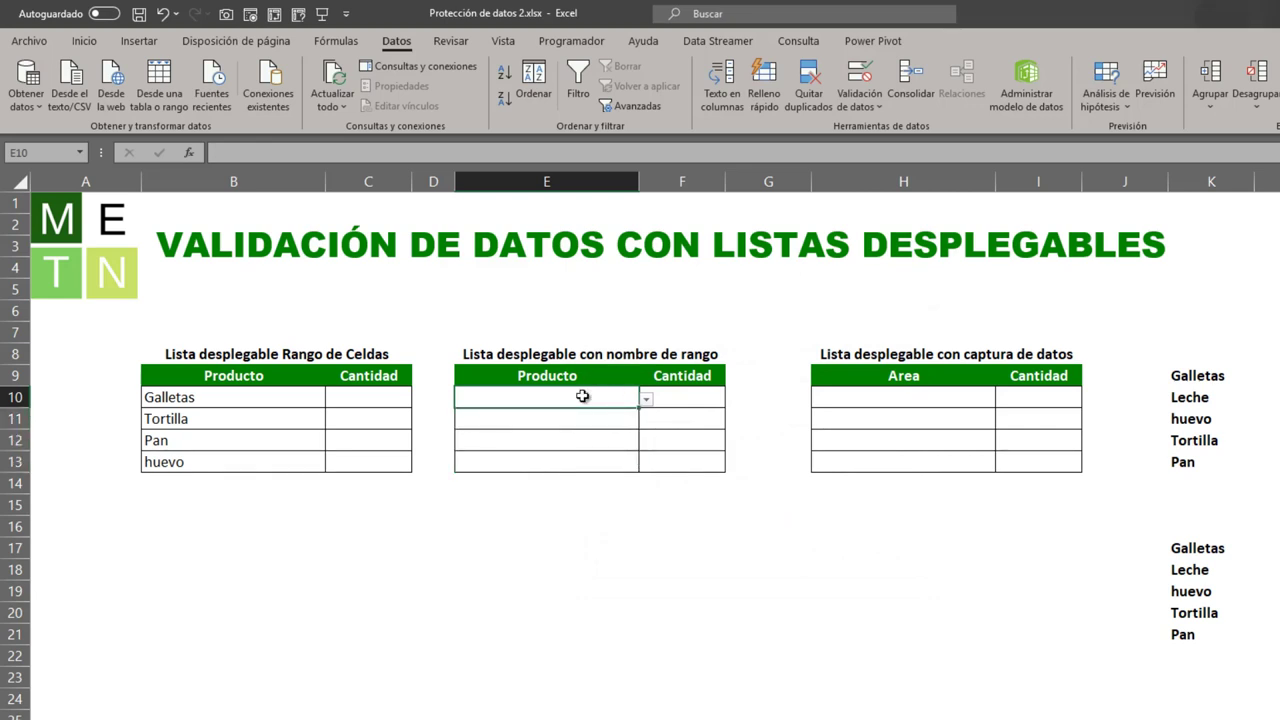
pyautogui.click(646, 398)
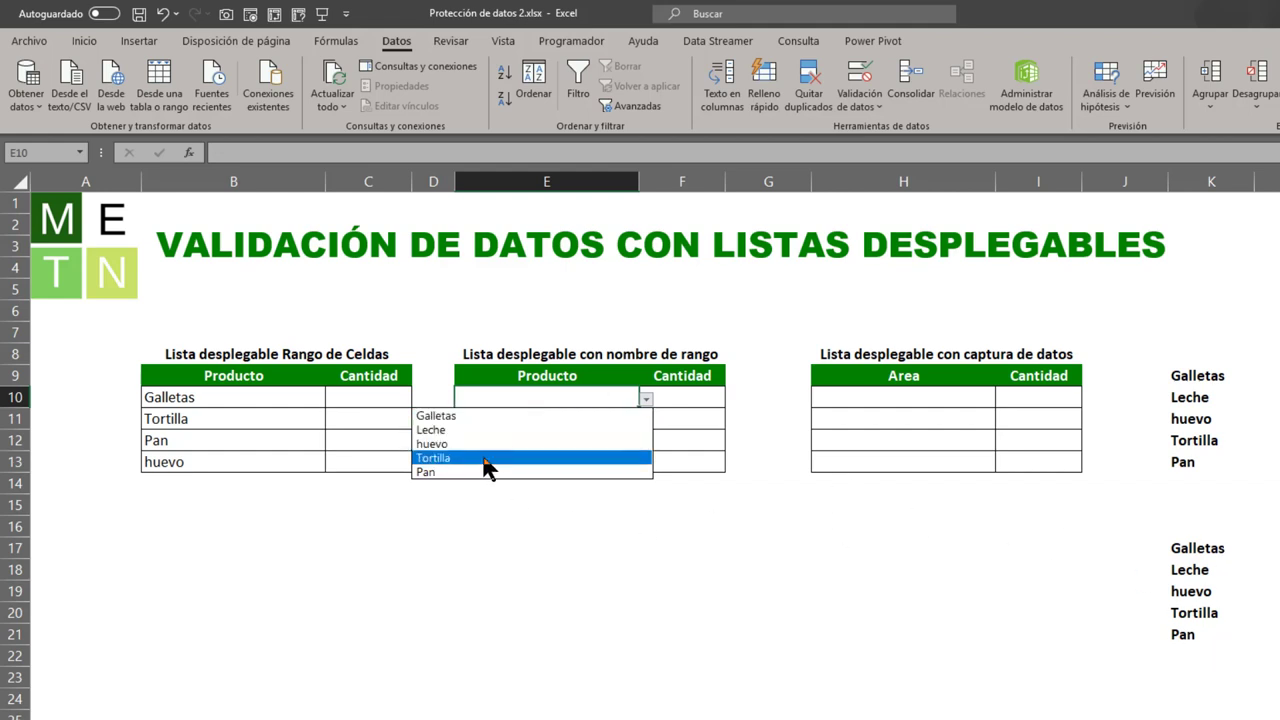
pyautogui.press('Escape')
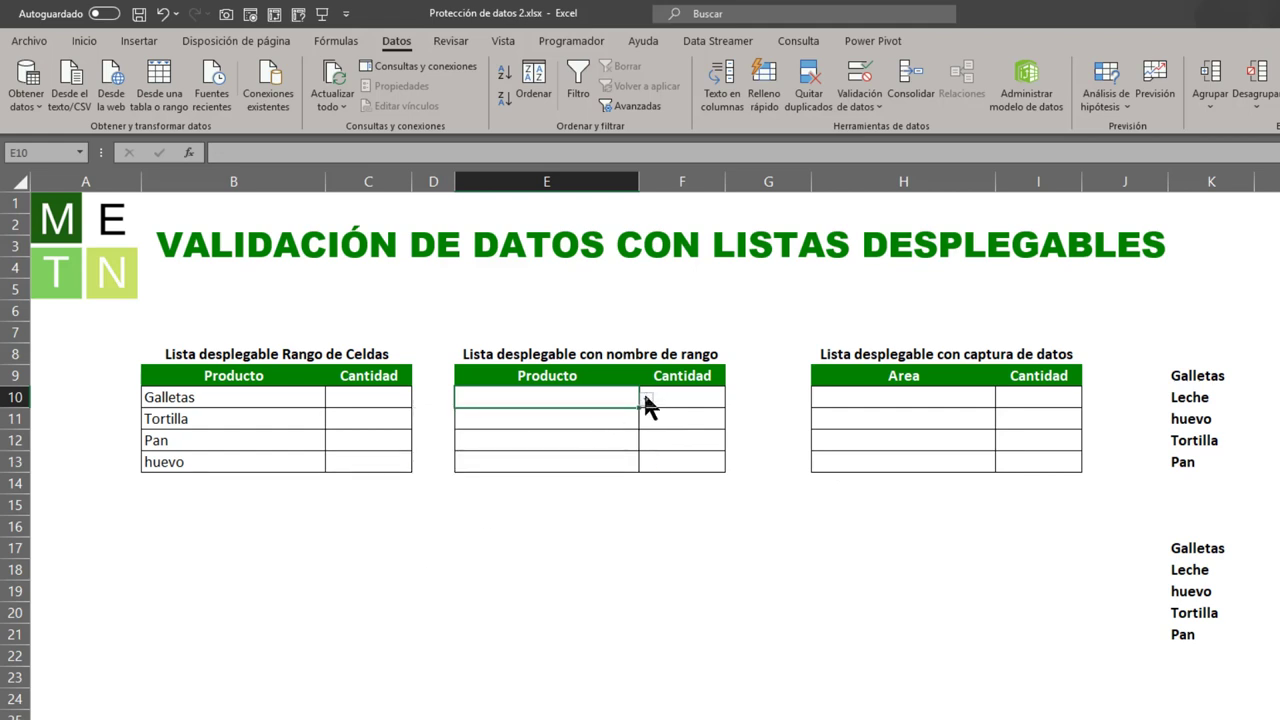
pyautogui.click(647, 398)
pyautogui.click(590, 438)
pyautogui.press('Return')
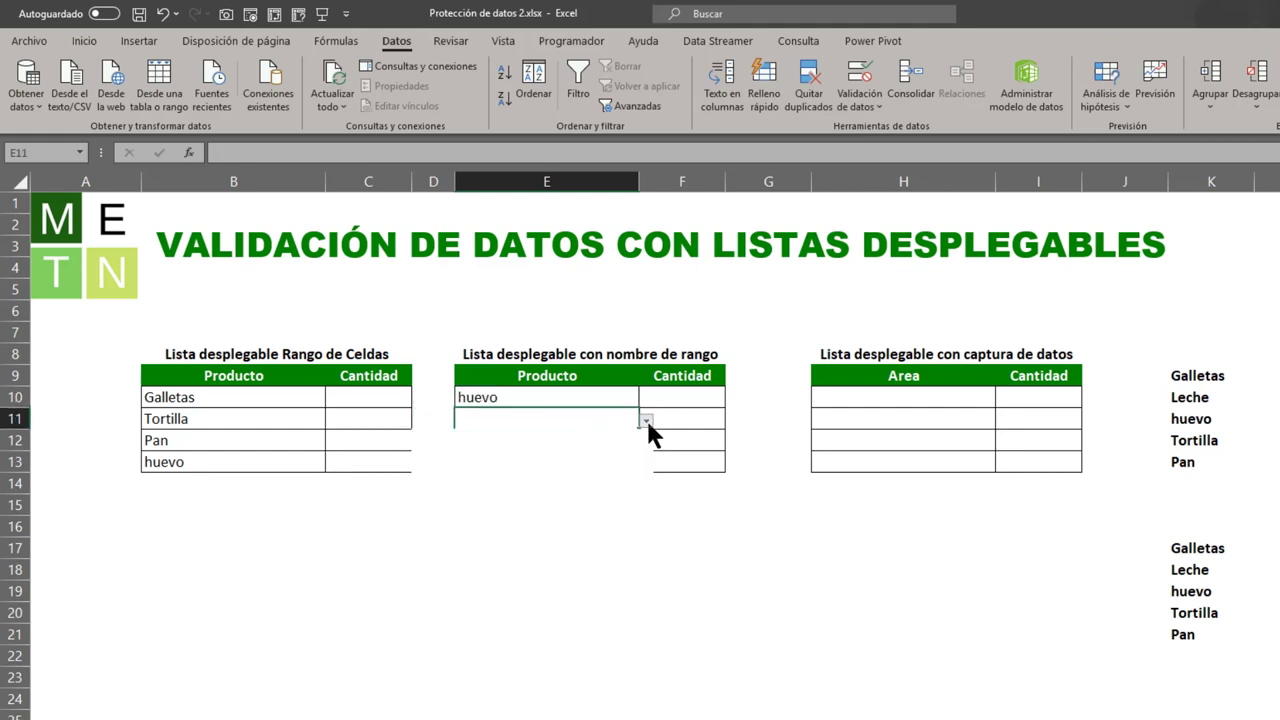
pyautogui.click(647, 421)
pyautogui.click(562, 483)
pyautogui.press('Return')
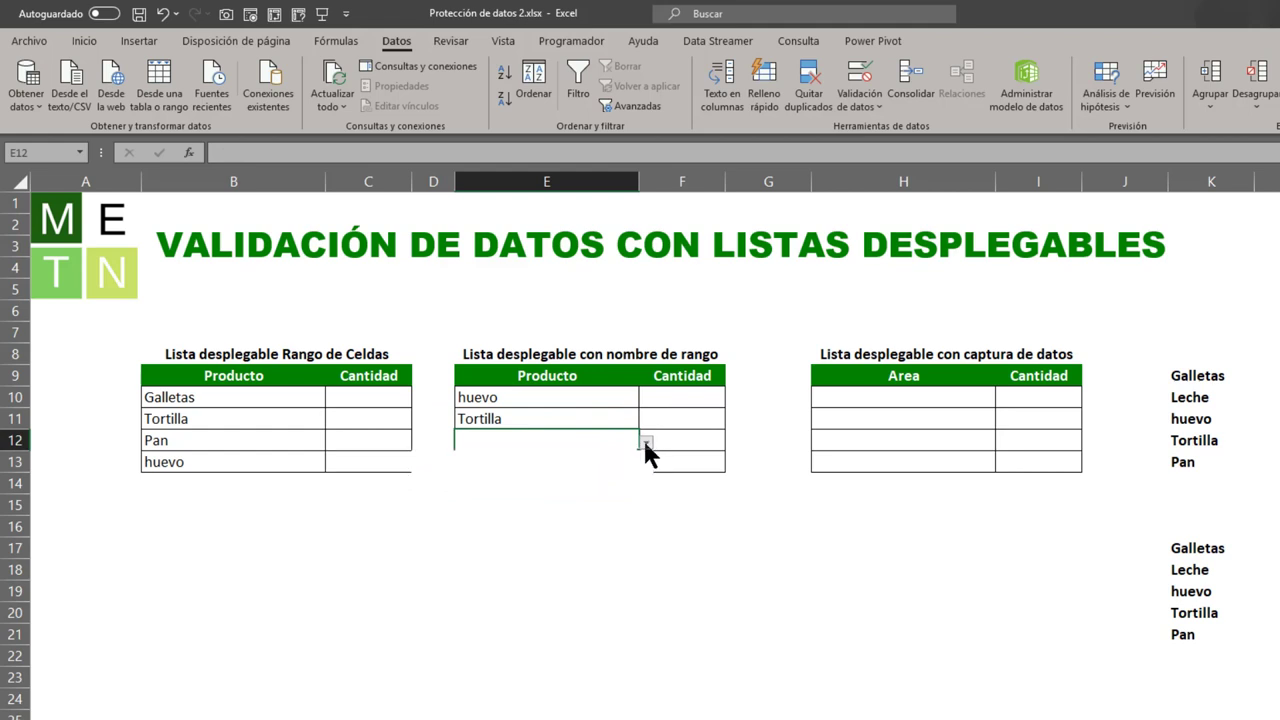
# Choose Pan for E12 and Galletas for E13 from the same dropdown
pyautogui.click(646, 443)
pyautogui.click(537, 520)
pyautogui.press('Return')
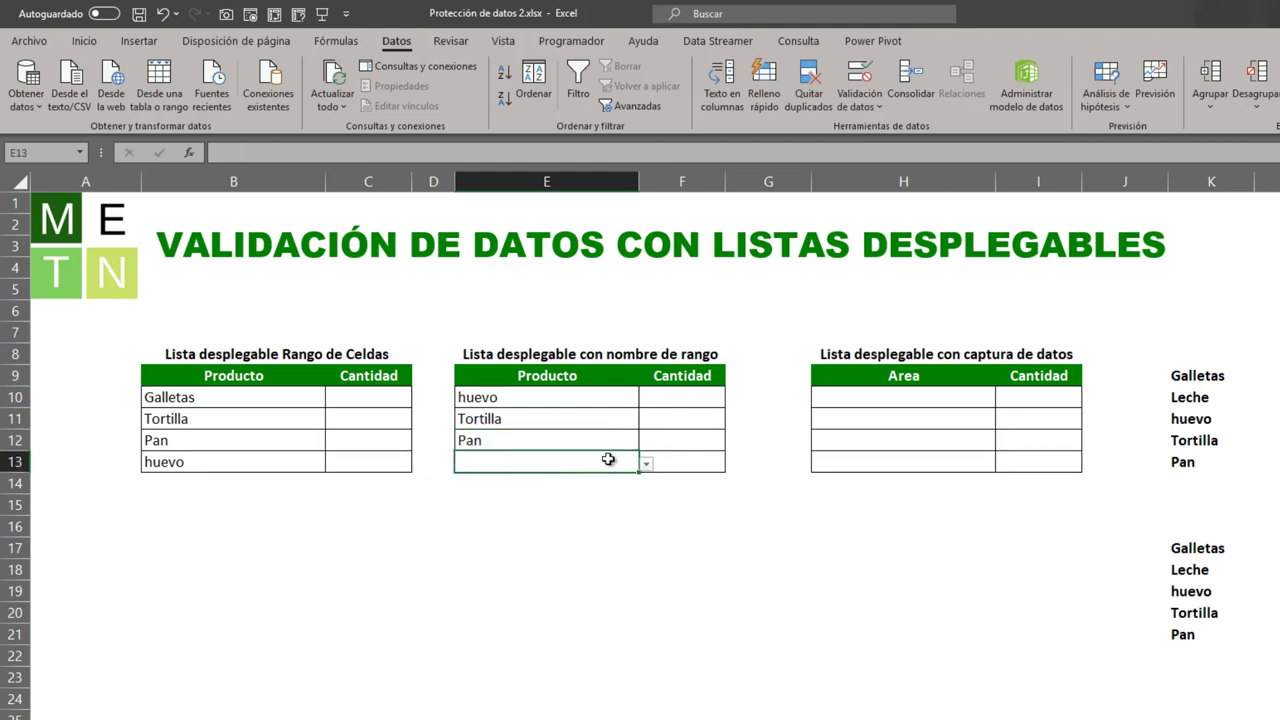
pyautogui.click(647, 464)
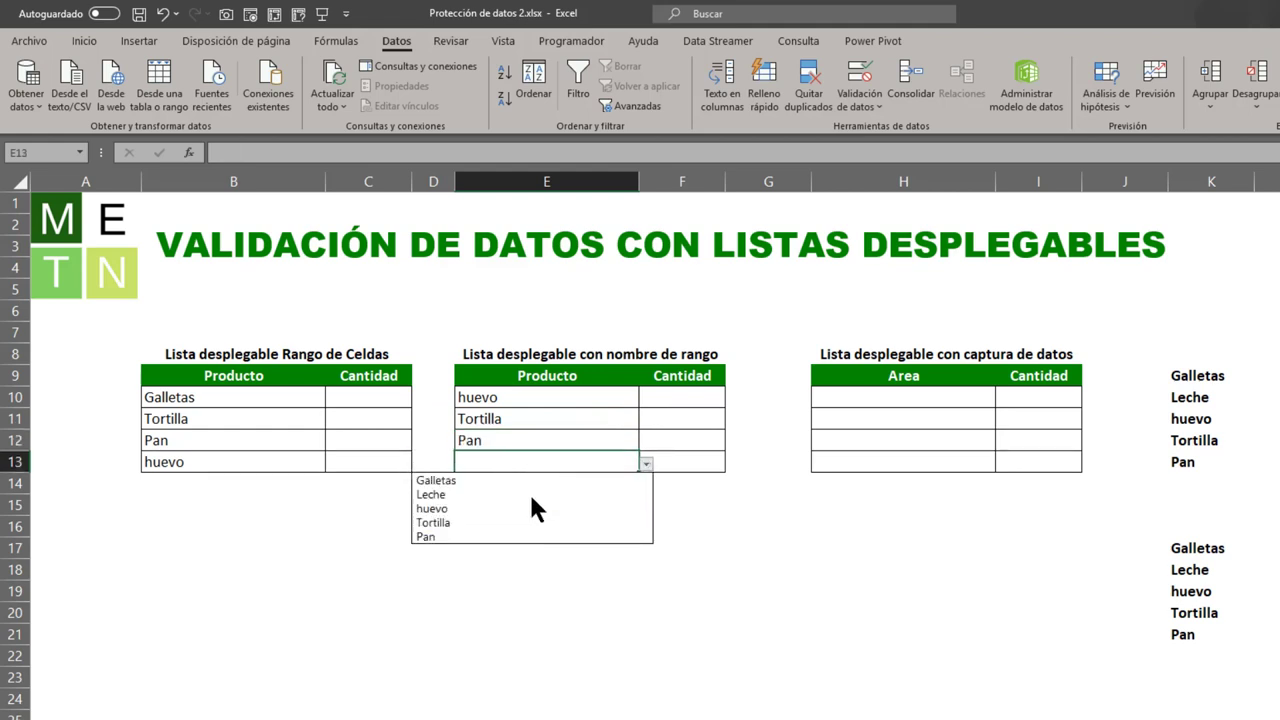
pyautogui.click(531, 481)
pyautogui.press('Return')
pyautogui.click(548, 548)
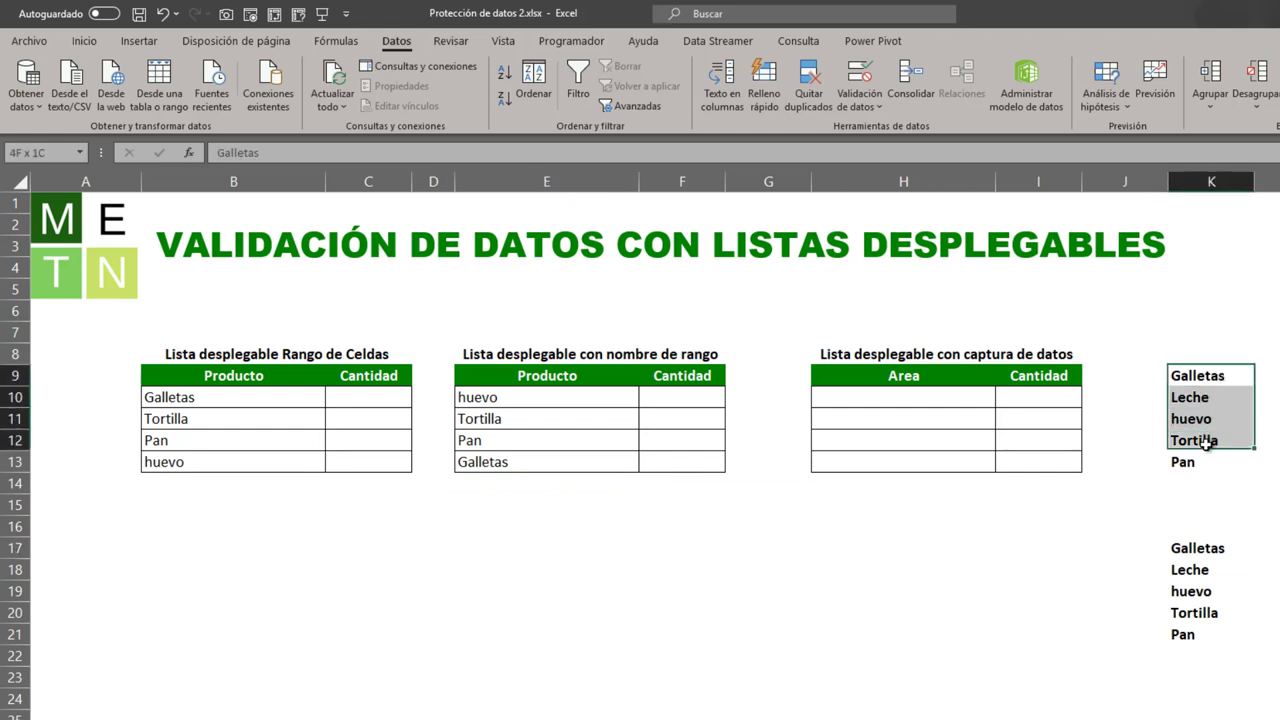
pyautogui.moveTo(1214, 376); pyautogui.dragTo(1210, 467)
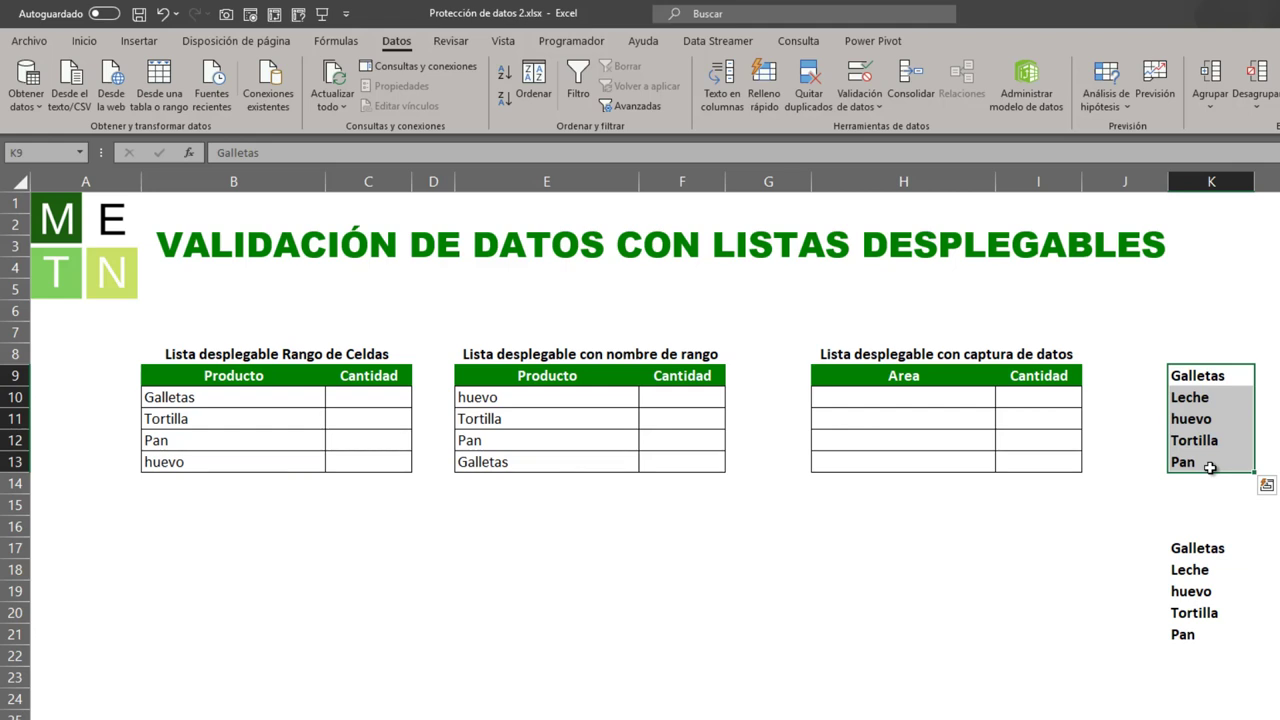
pyautogui.click(1203, 546)
pyautogui.moveTo(1196, 587); pyautogui.dragTo(1205, 640)
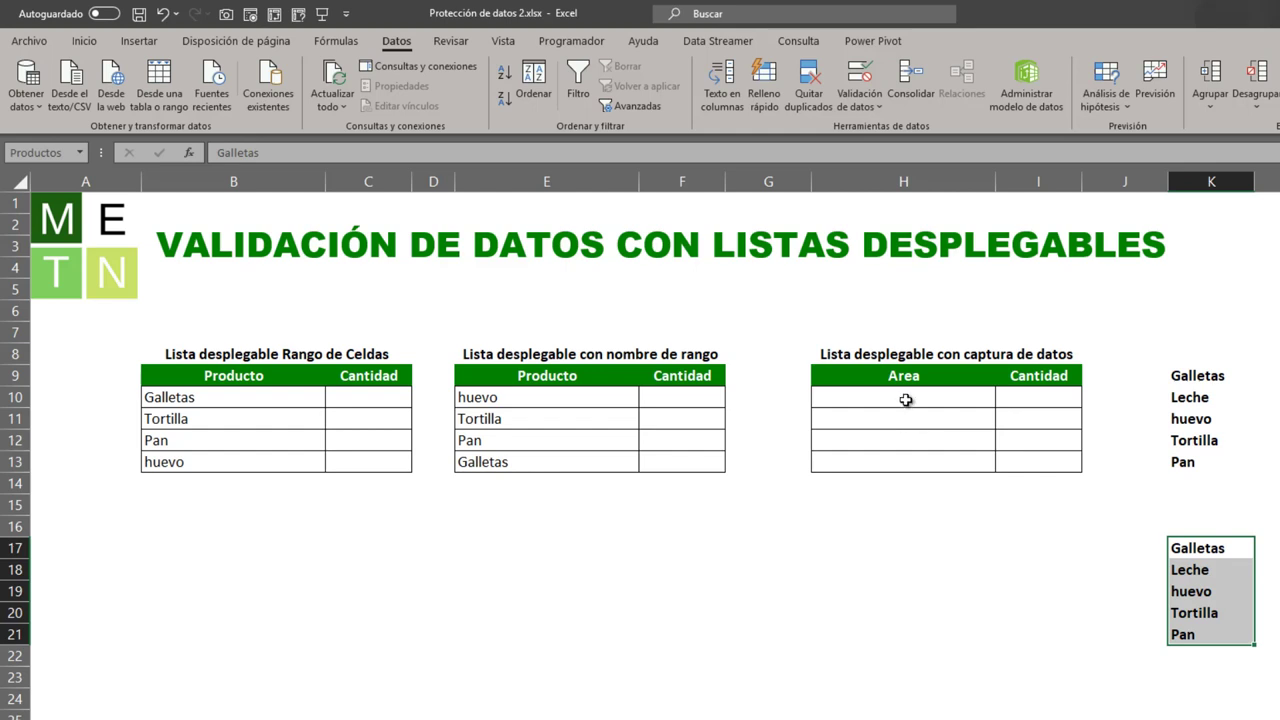
pyautogui.moveTo(905, 397); pyautogui.dragTo(908, 420)
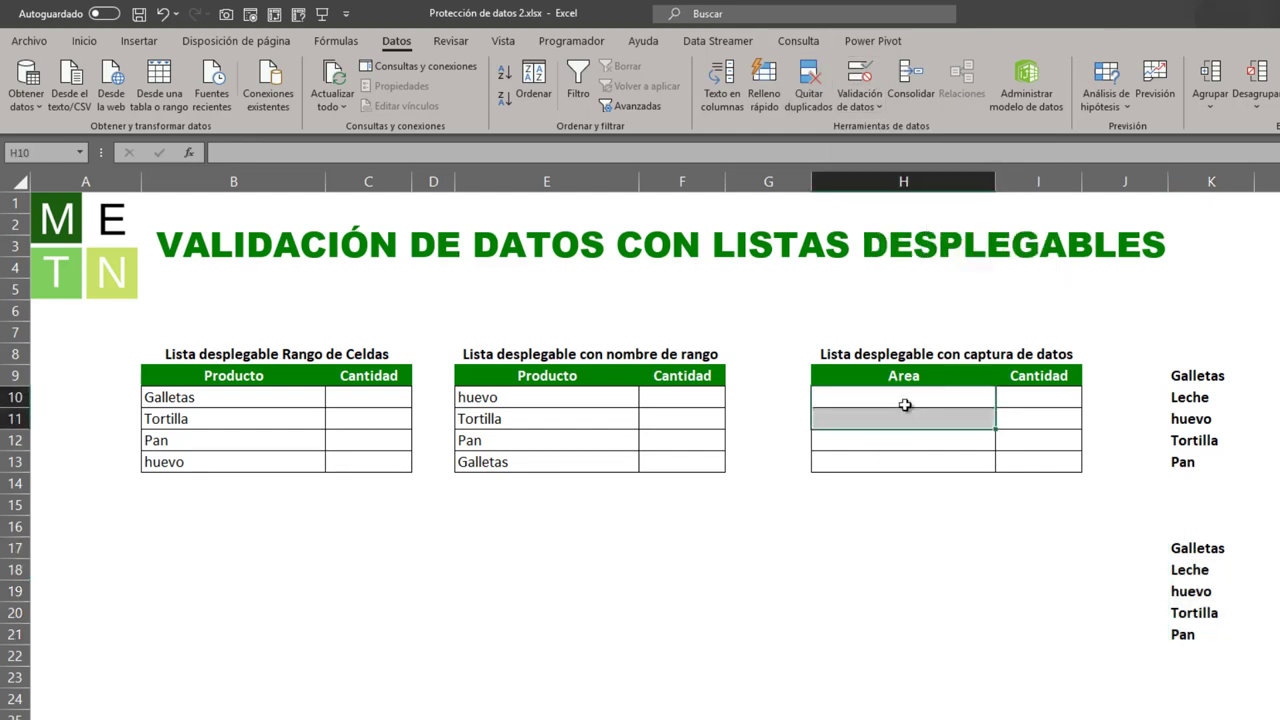
# Give H10:H11 a Lista data validation with source Sí,NO
pyautogui.click(858, 78)
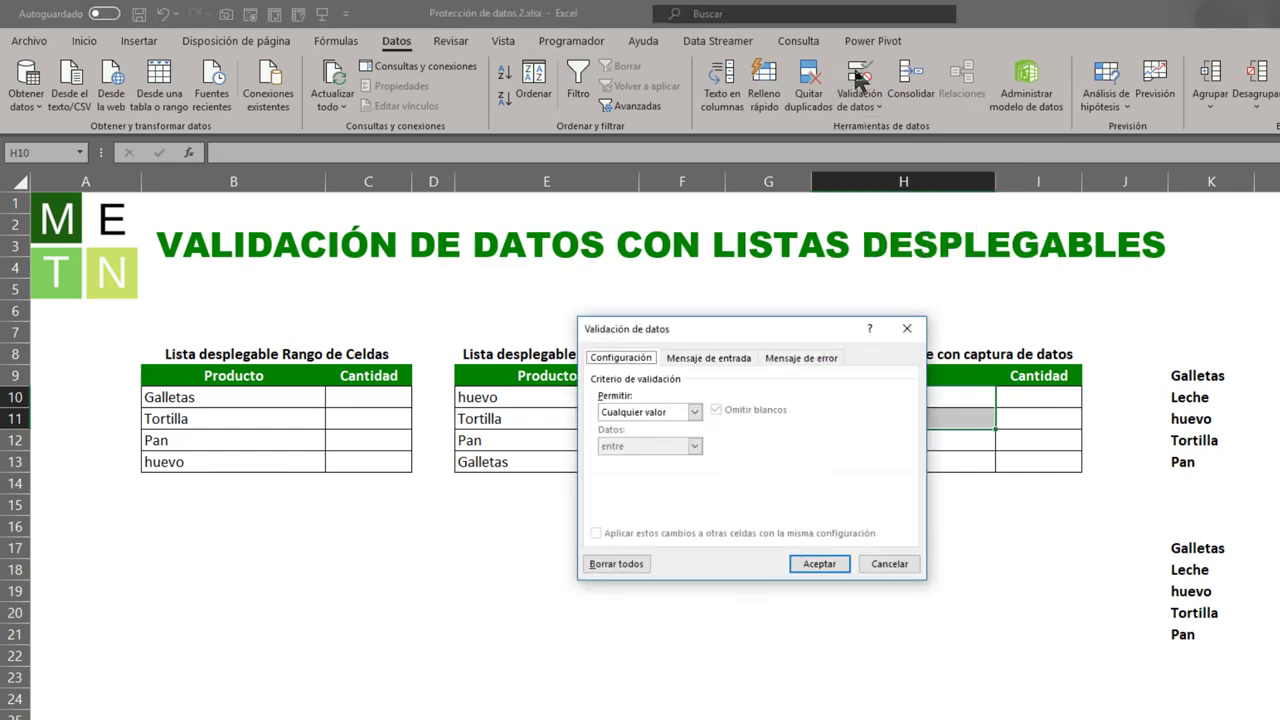
pyautogui.click(694, 412)
pyautogui.click(680, 460)
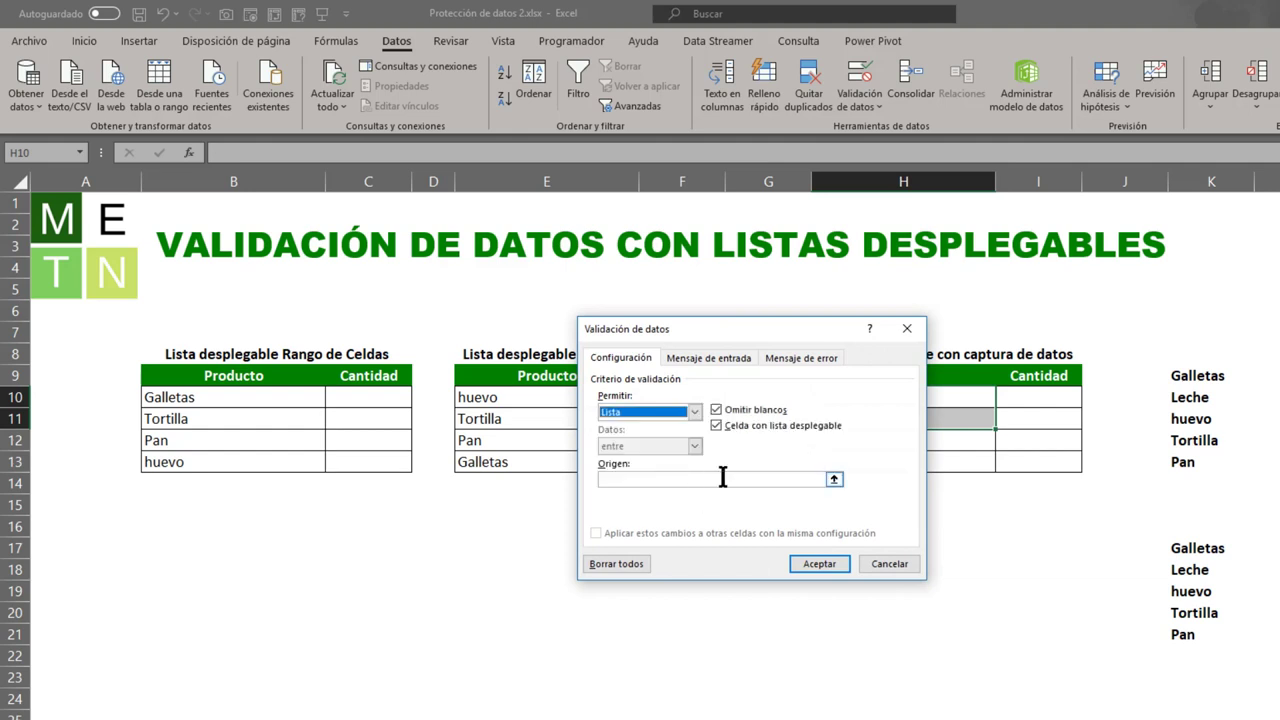
pyautogui.click(683, 480)
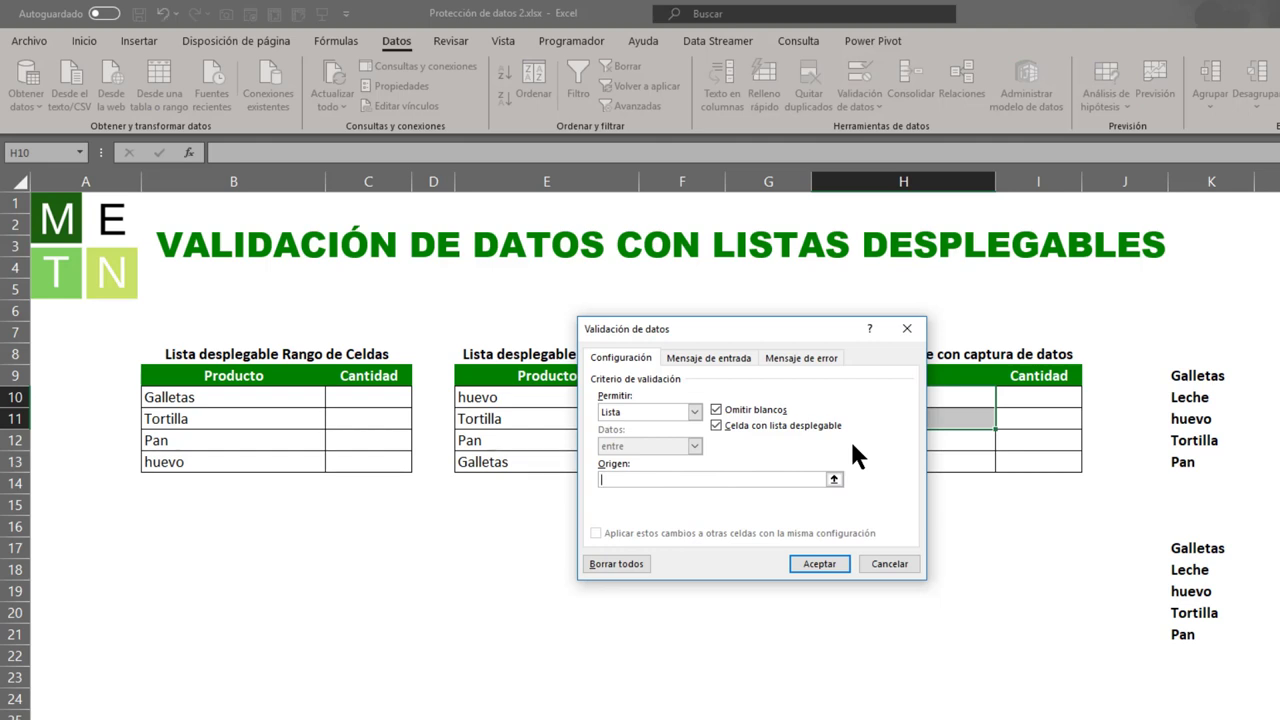
pyautogui.write('S')
pyautogui.write('í')
pyautogui.write(',')
pyautogui.write('NO')
pyautogui.click(820, 564)
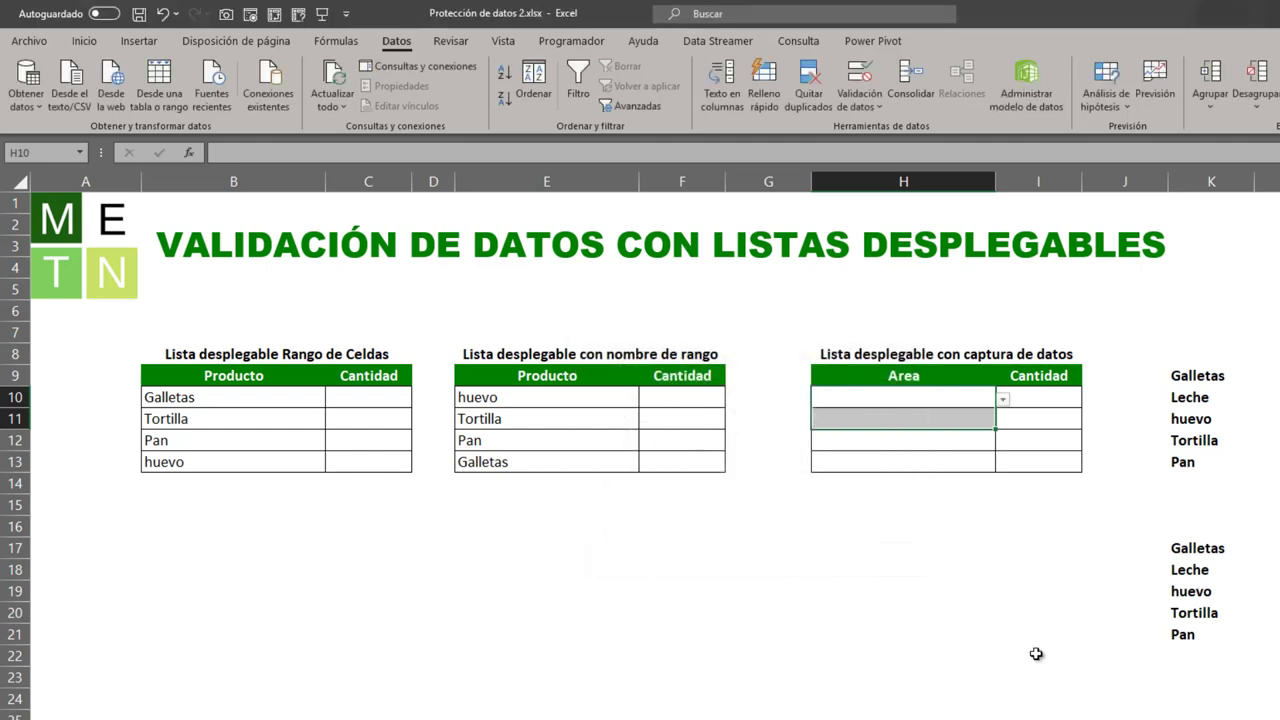
# Pick SI for H11 and NO for H10 from their yes/no dropdowns
pyautogui.click(962, 402)
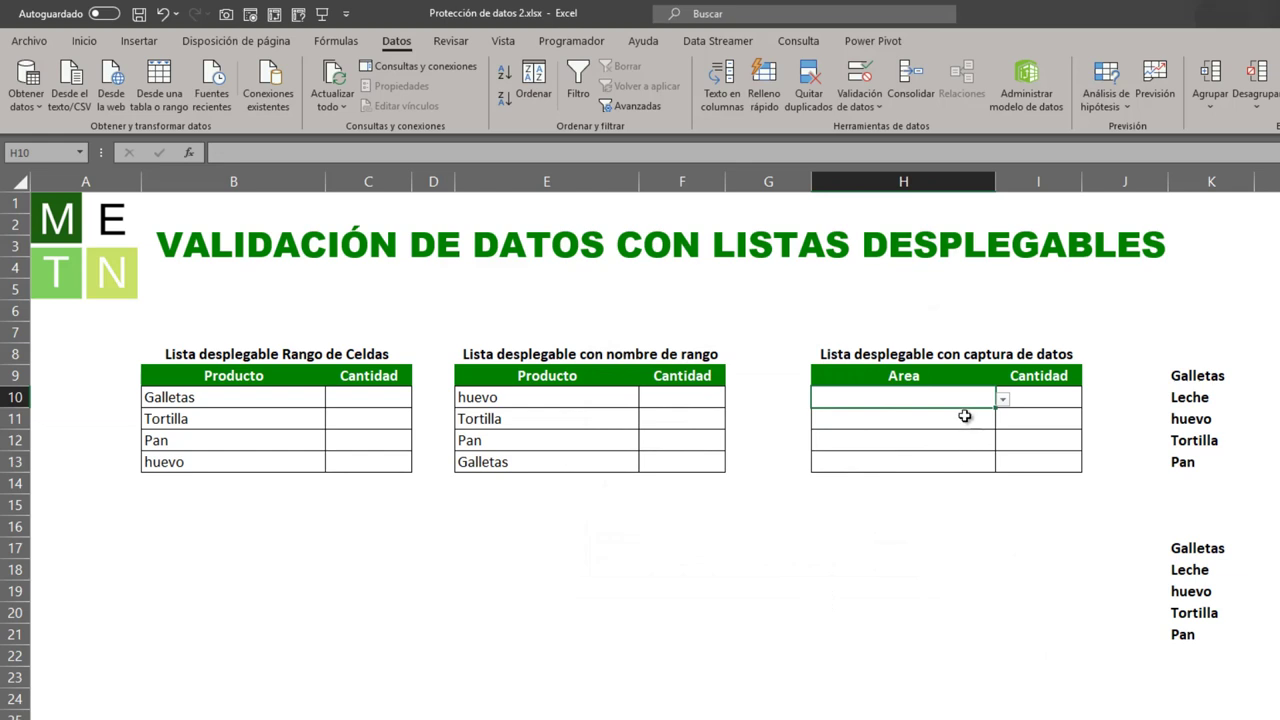
pyautogui.click(966, 416)
pyautogui.click(965, 398)
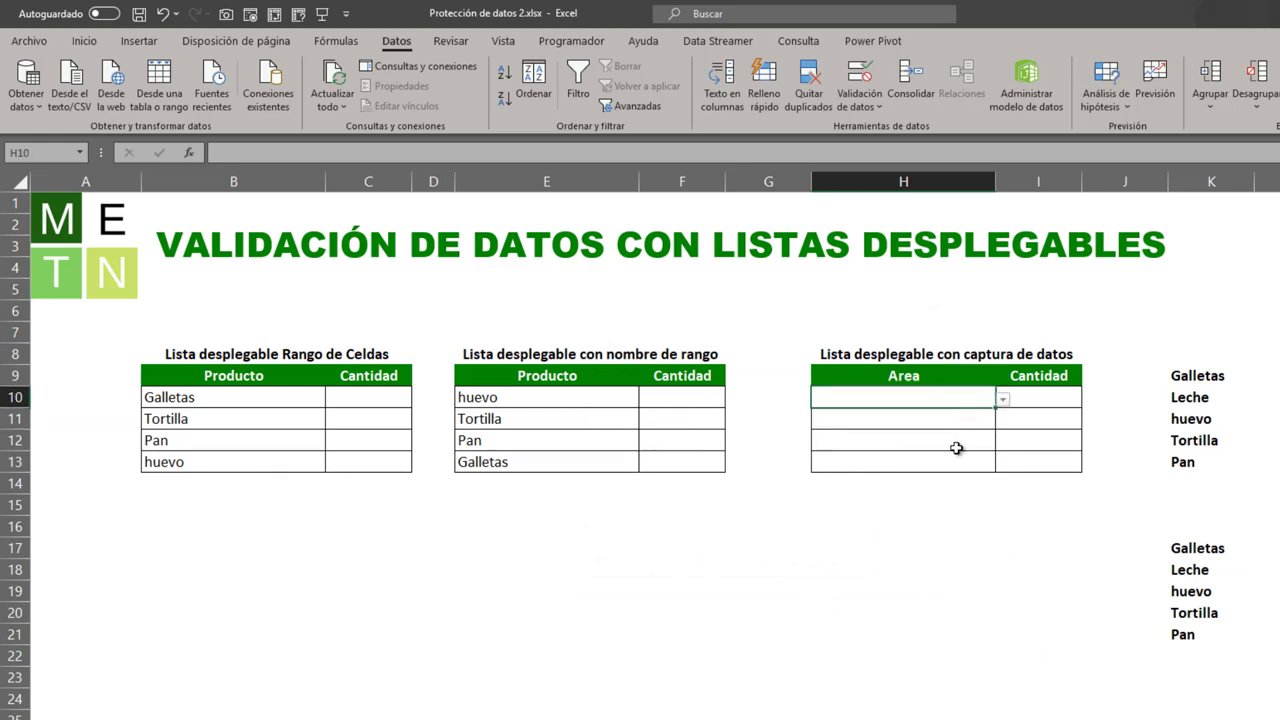
pyautogui.click(1003, 400)
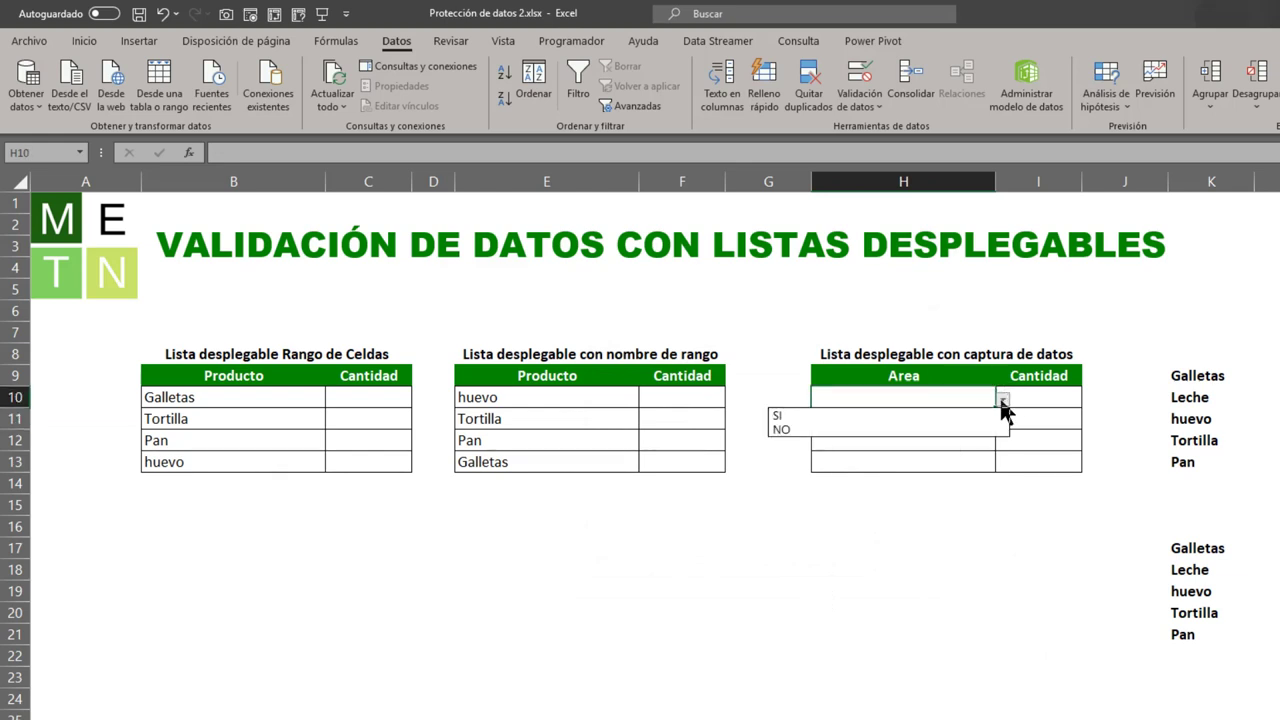
pyautogui.press('Escape')
pyautogui.click(997, 419)
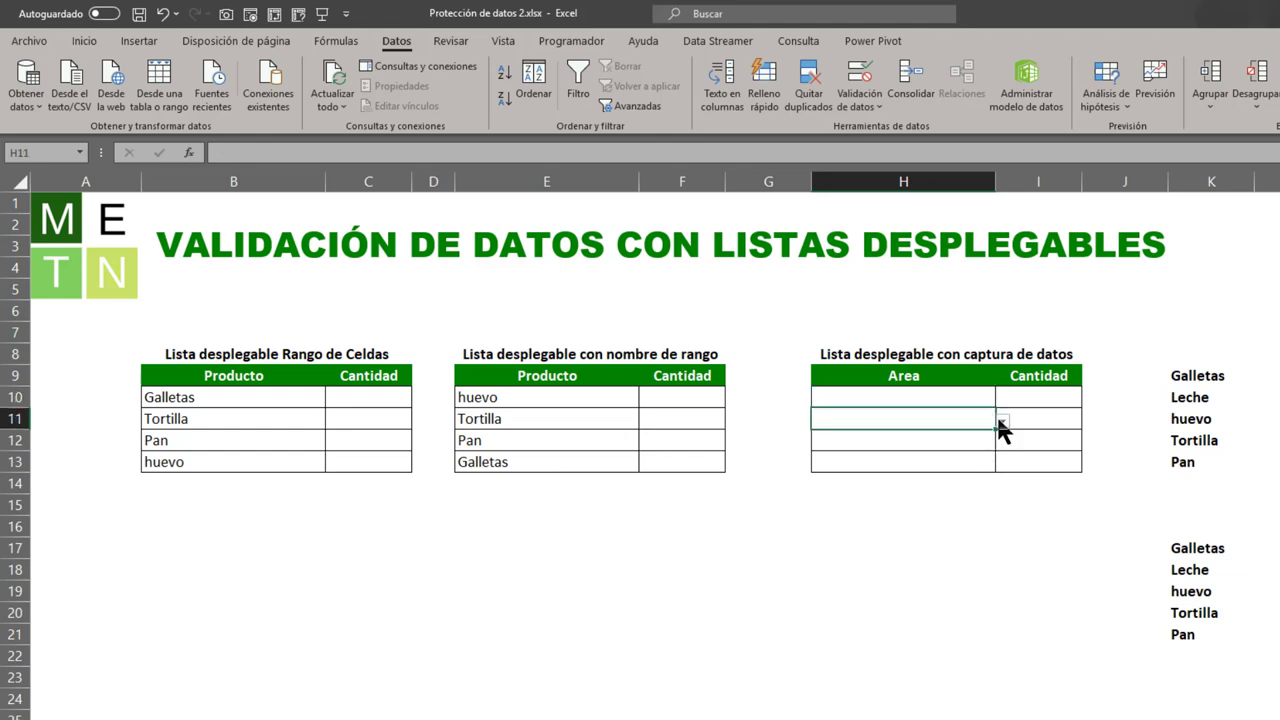
pyautogui.click(1003, 422)
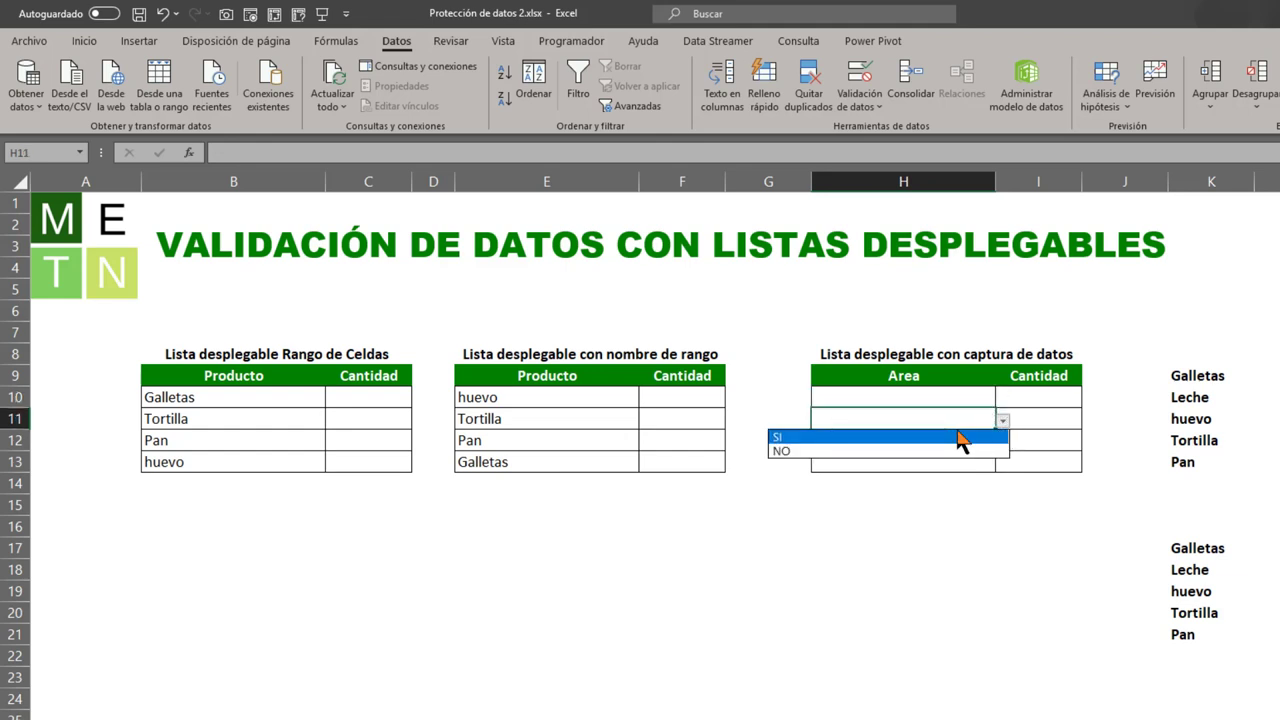
pyautogui.click(960, 440)
pyautogui.click(974, 397)
pyautogui.click(1003, 400)
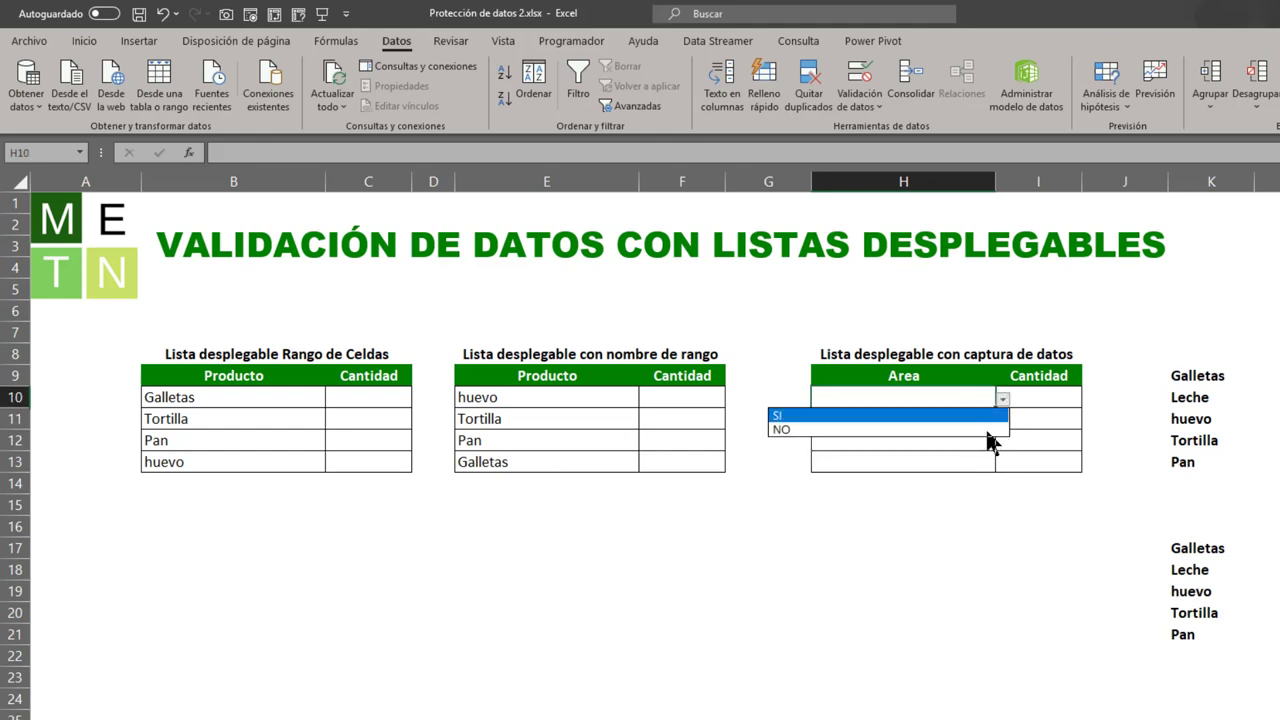
pyautogui.click(985, 431)
pyautogui.moveTo(929, 441); pyautogui.dragTo(929, 458)
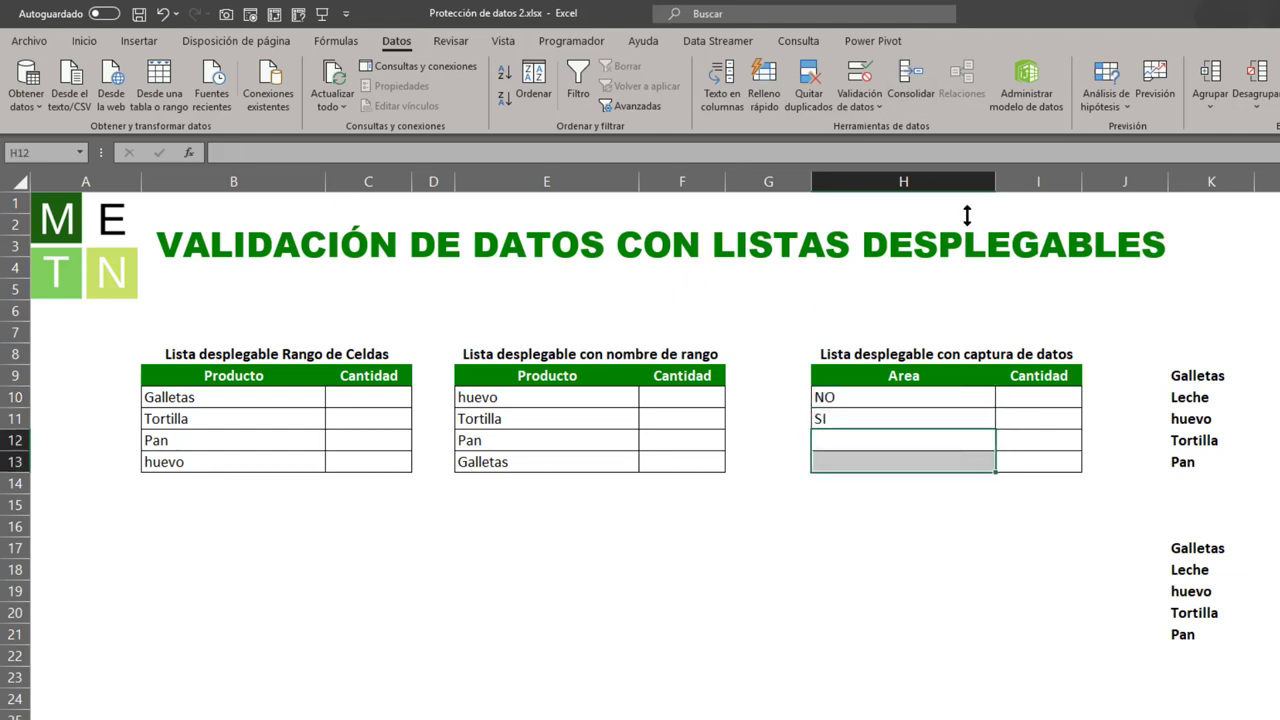
# Add a Lista validation to H12:H13 with source Rojo,Azul,Verde,Amarillo
pyautogui.click(857, 76)
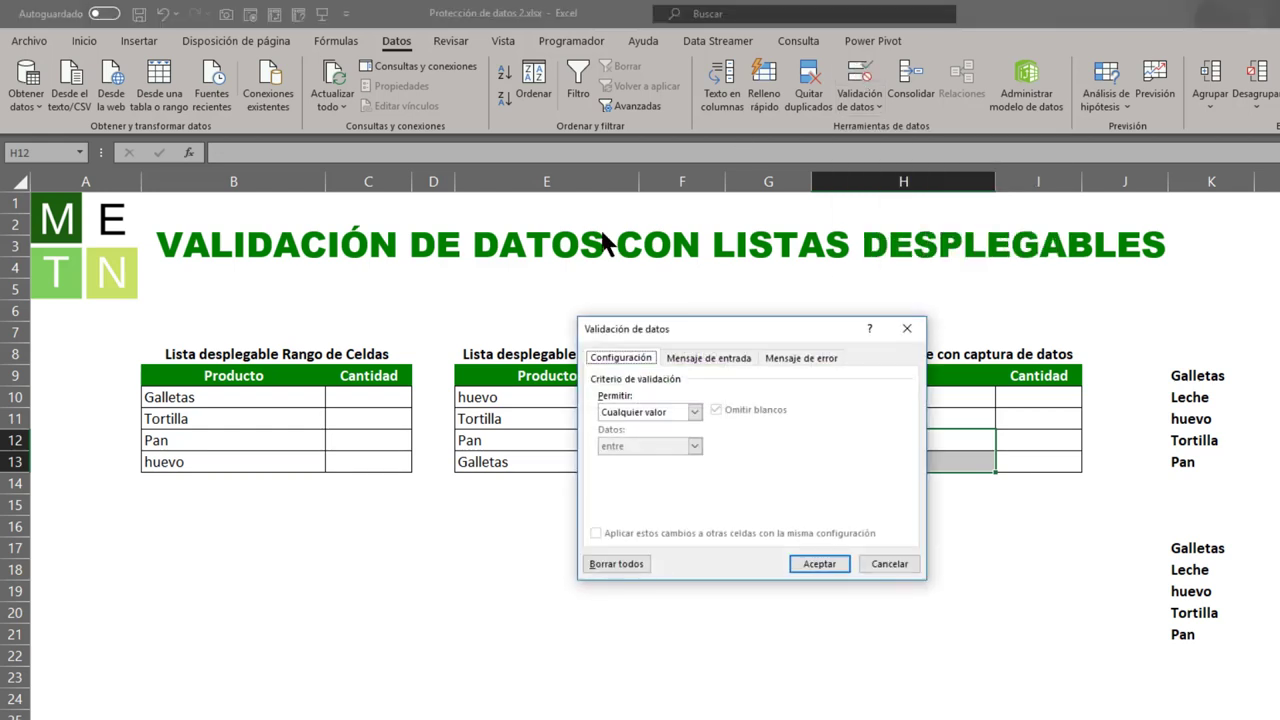
pyautogui.click(692, 411)
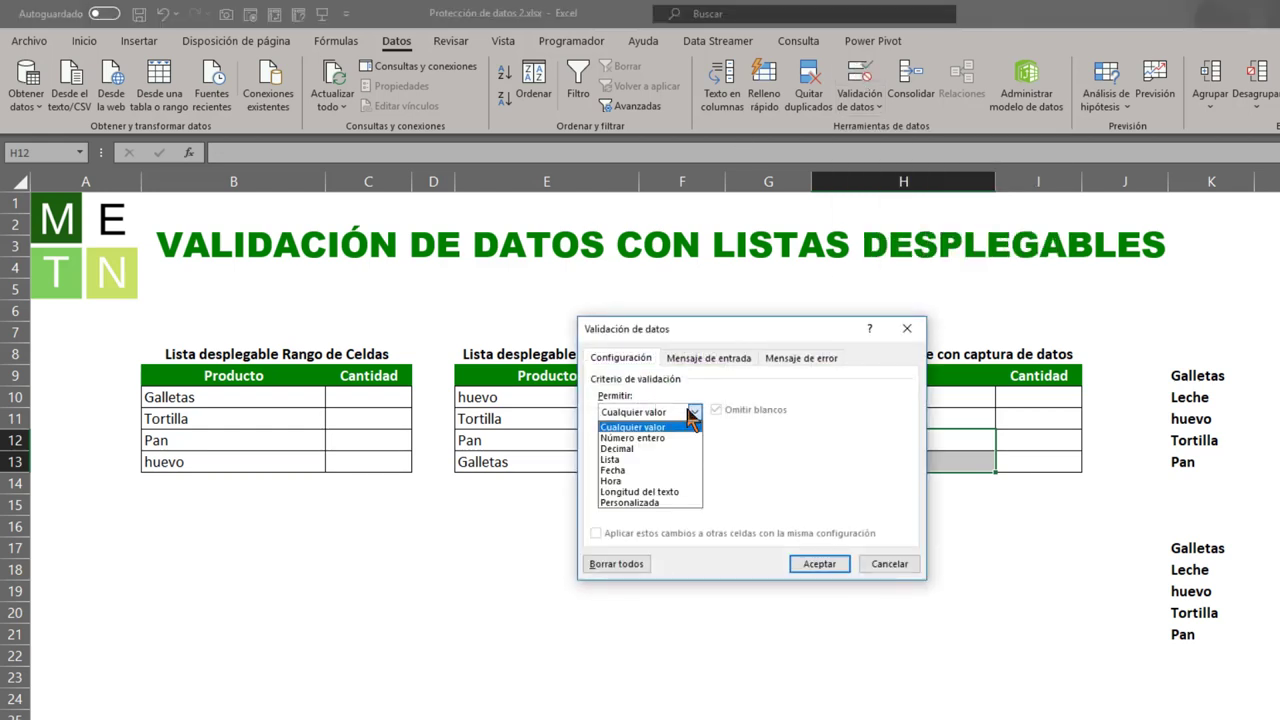
pyautogui.click(652, 459)
pyautogui.click(664, 478)
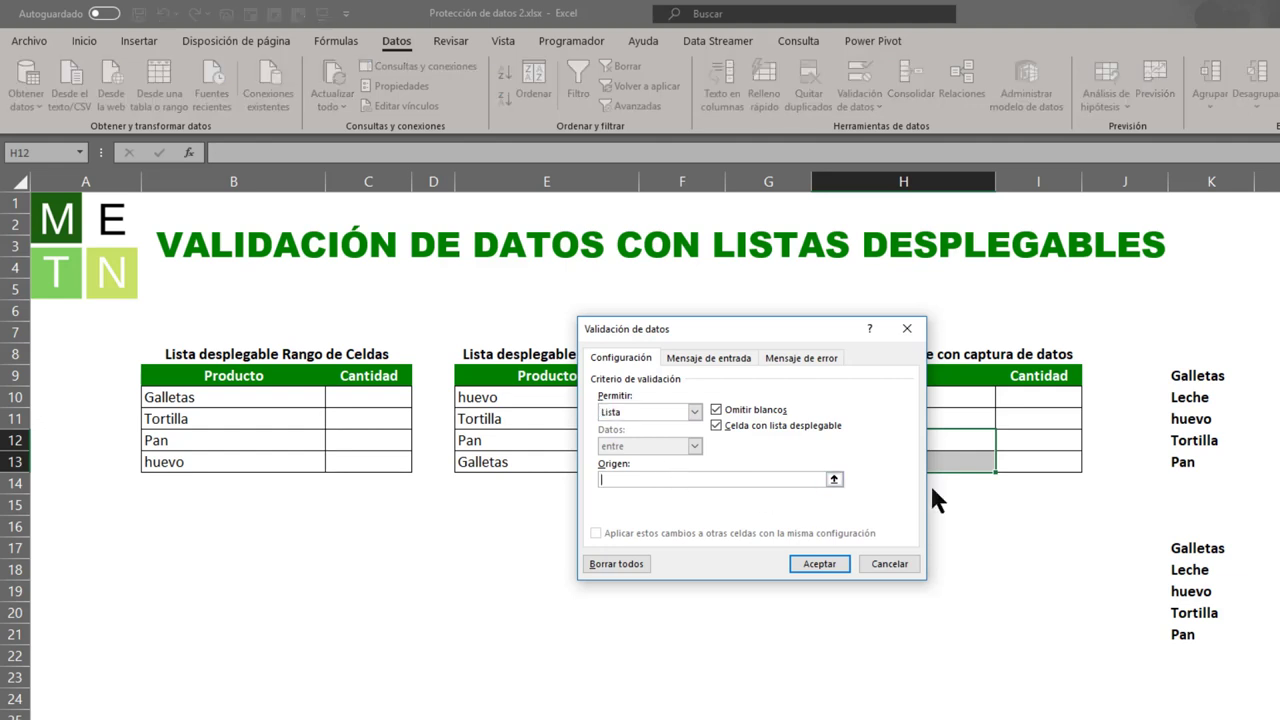
pyautogui.write('rO')
pyautogui.press('BackSpace')
pyautogui.press('BackSpace')
pyautogui.write('Ro')
pyautogui.write('jo,')
pyautogui.write('Azul,')
pyautogui.write('Verde')
pyautogui.write(',Amari')
pyautogui.write('llo')
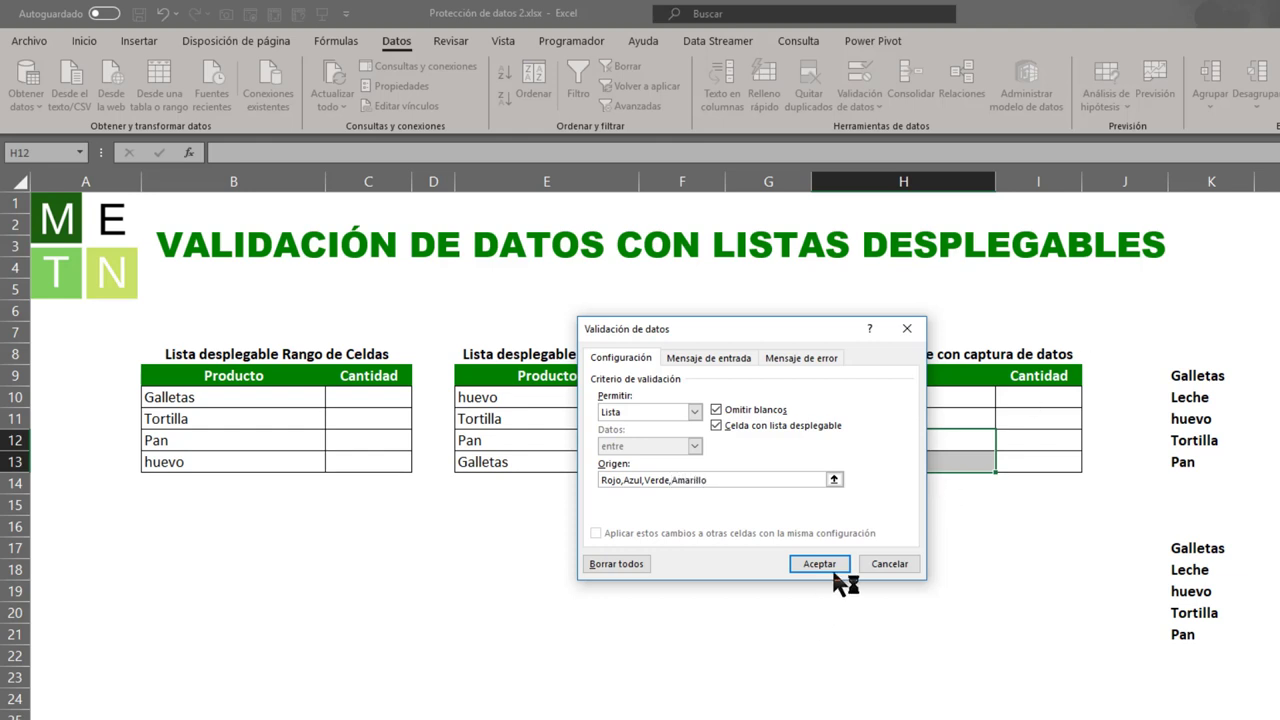
pyautogui.click(834, 567)
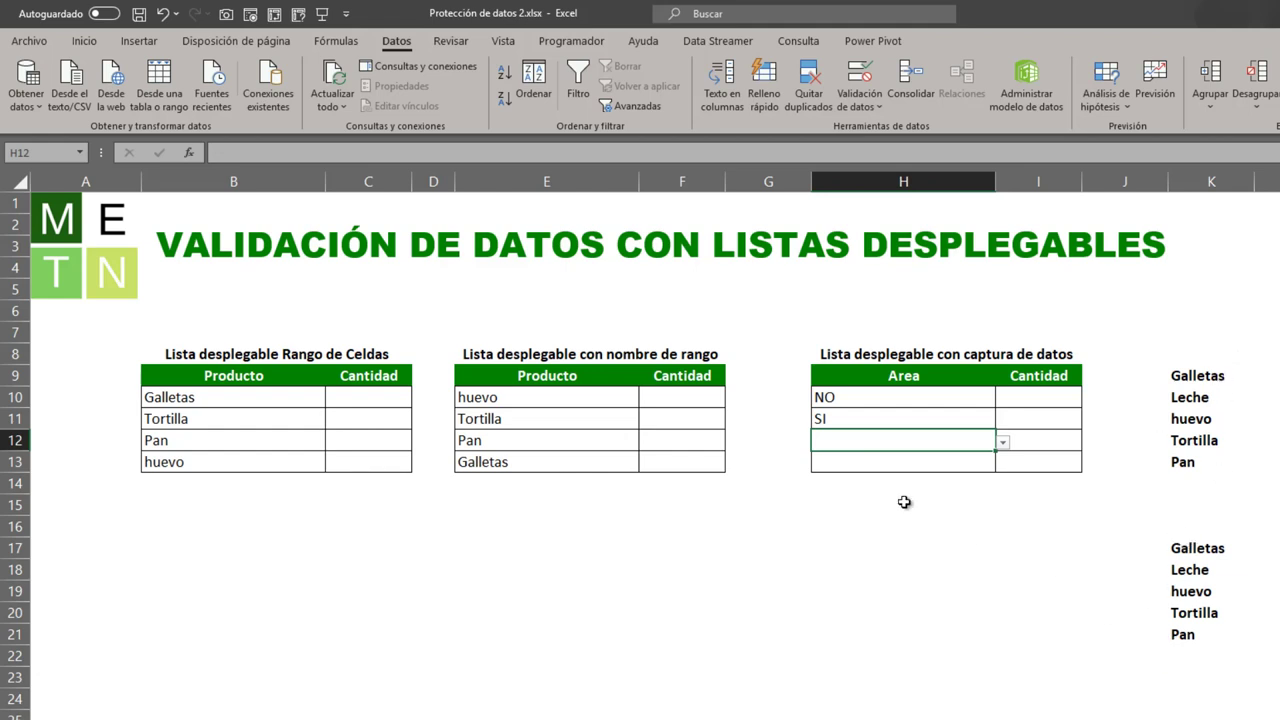
# Pick Amarillo for H12 and, after correcting a wrong pick, Rojo for H13
pyautogui.click(1002, 444)
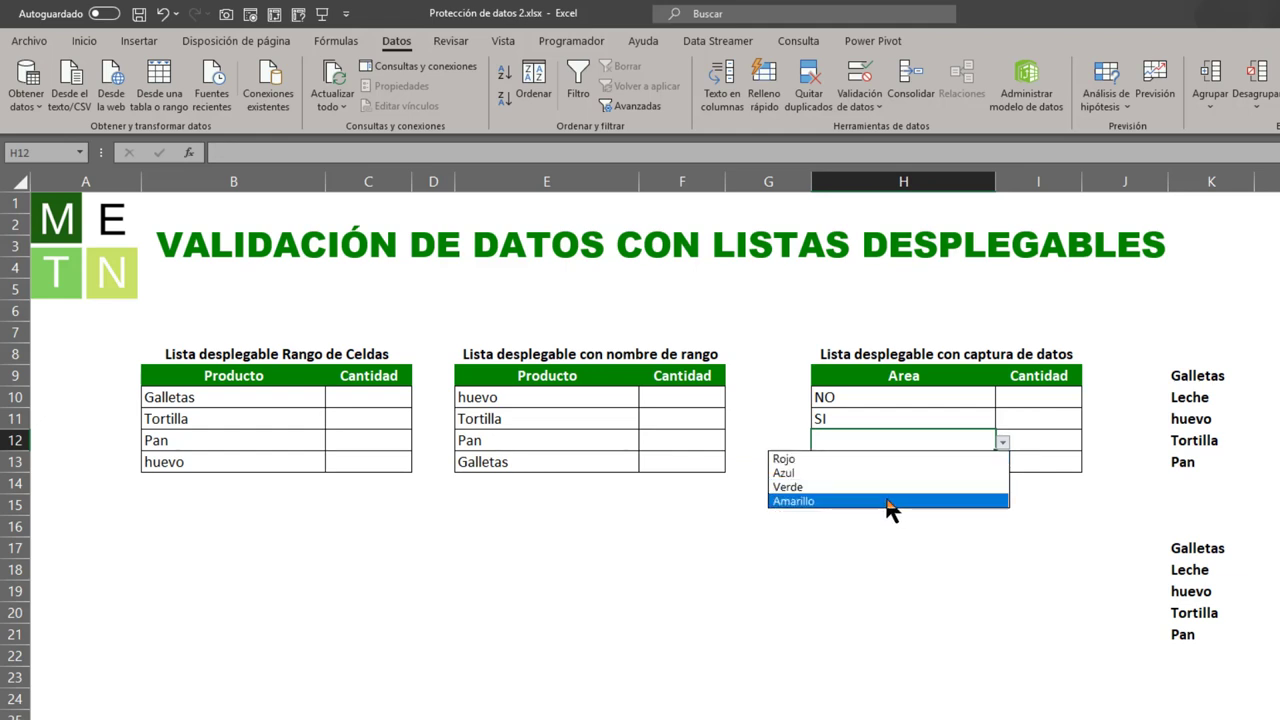
pyautogui.click(890, 503)
pyautogui.click(982, 469)
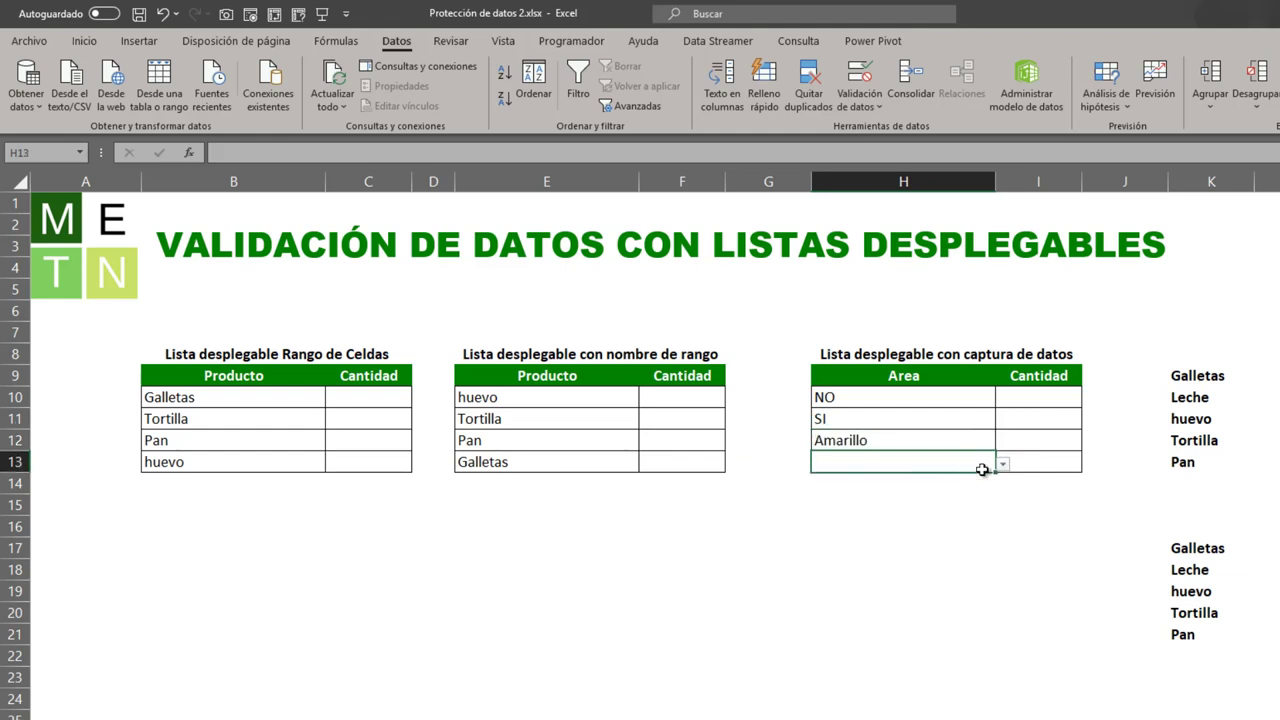
pyautogui.click(1002, 465)
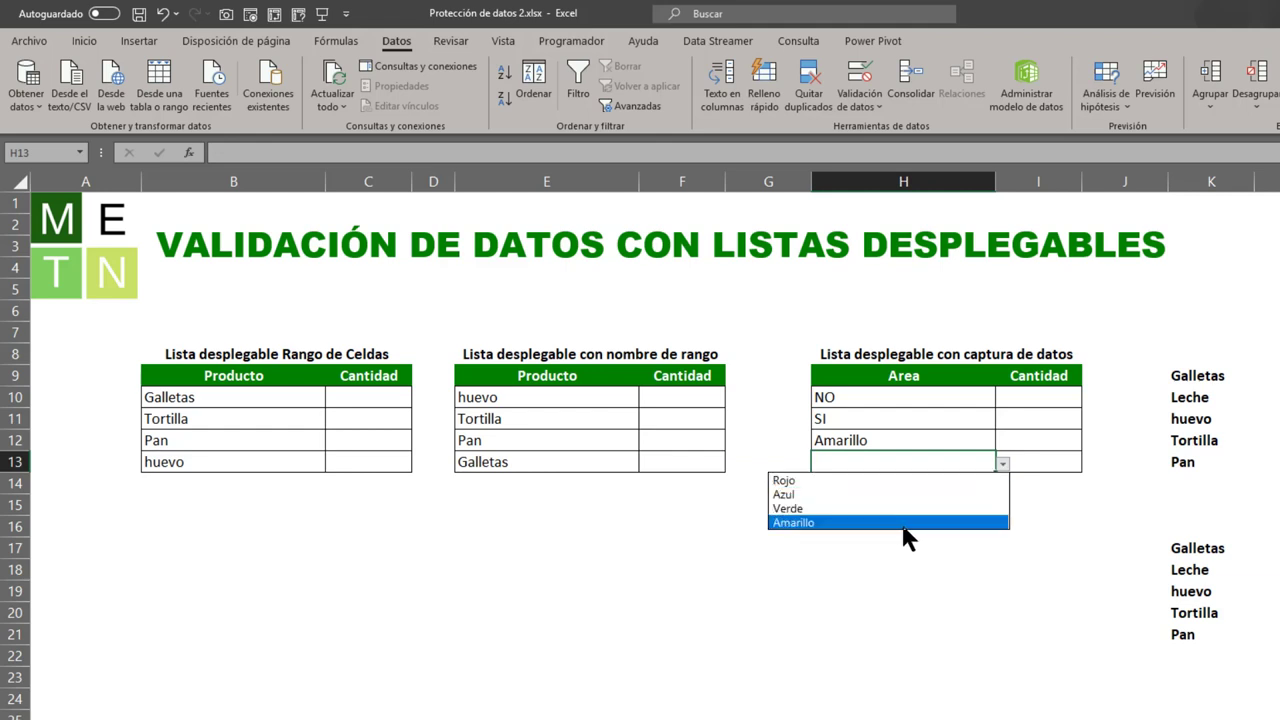
pyautogui.click(910, 522)
pyautogui.click(1002, 465)
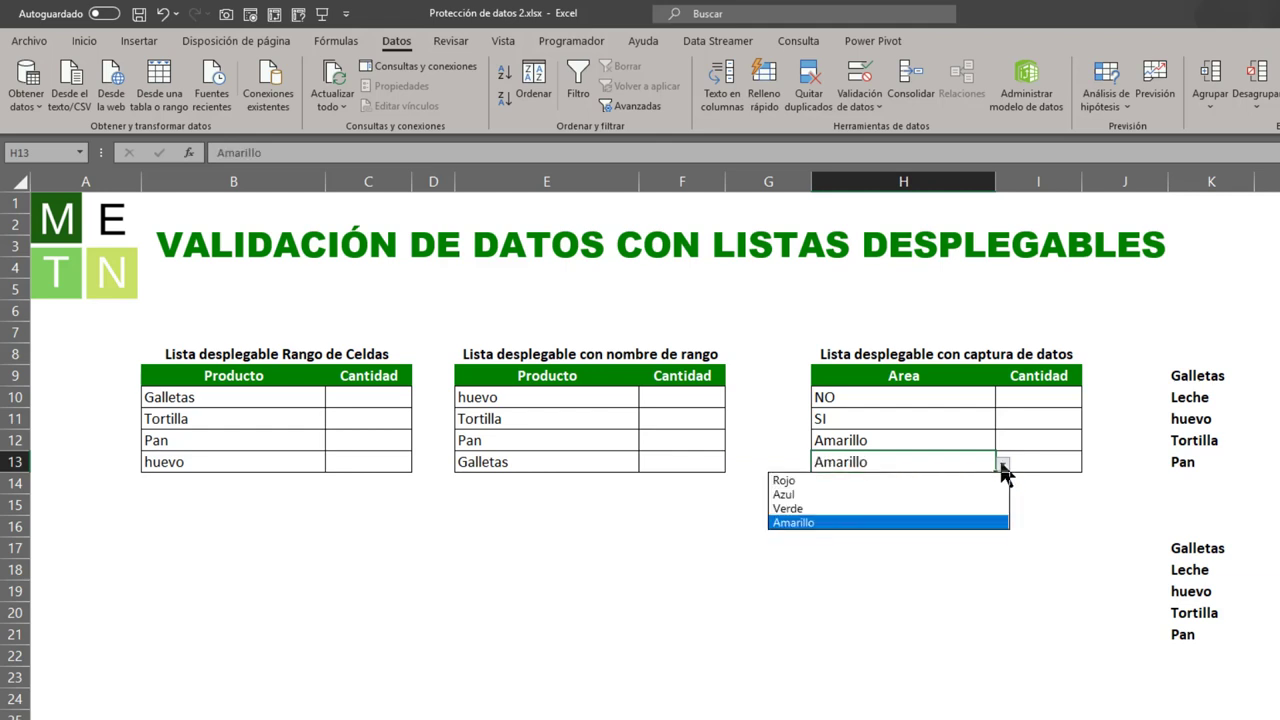
pyautogui.click(908, 481)
pyautogui.click(900, 512)
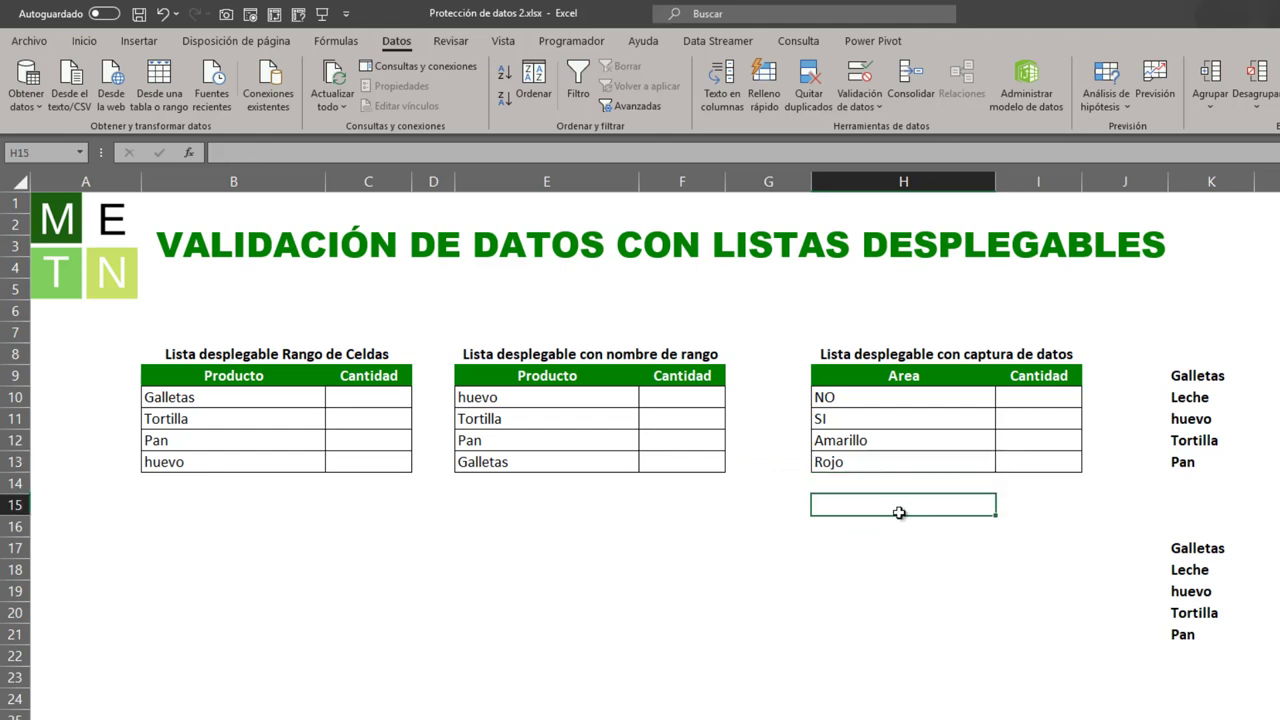
pyautogui.click(989, 563)
pyautogui.click(1210, 548)
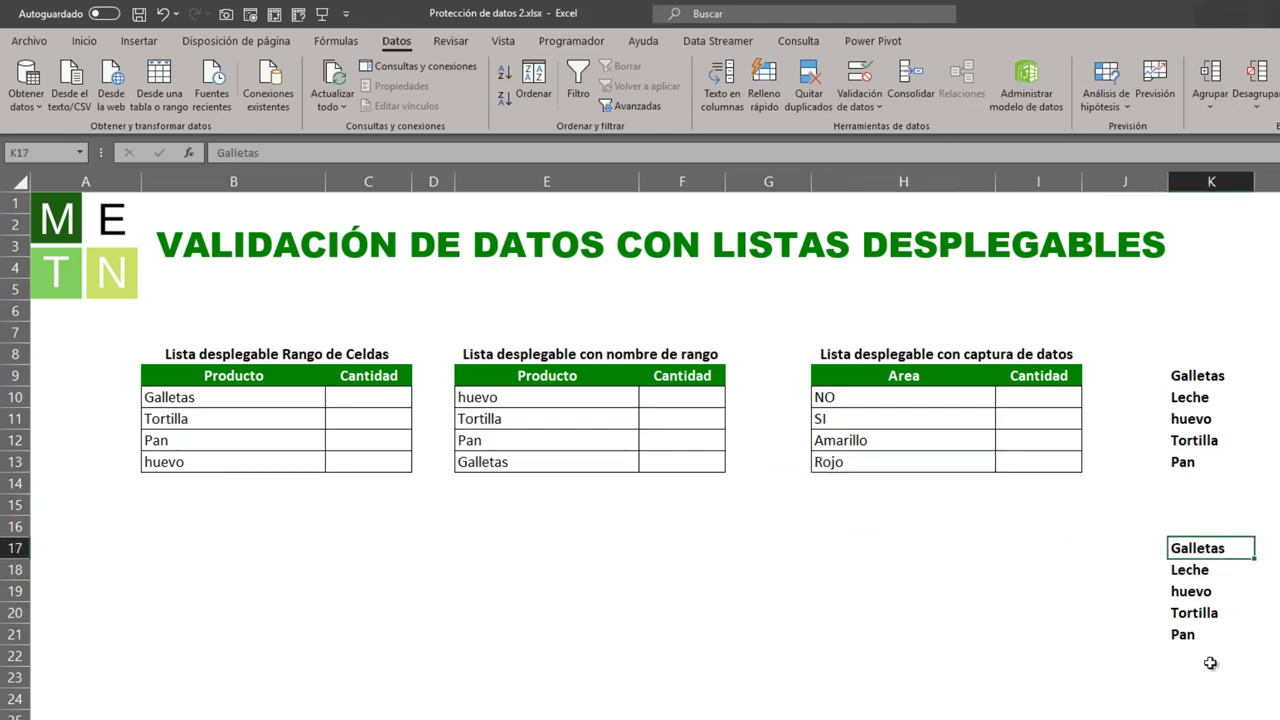
# Enter Jamón in K22 below Pan, fixing the accent in the name
pyautogui.moveTo(1190, 548); pyautogui.dragTo(1195, 633)
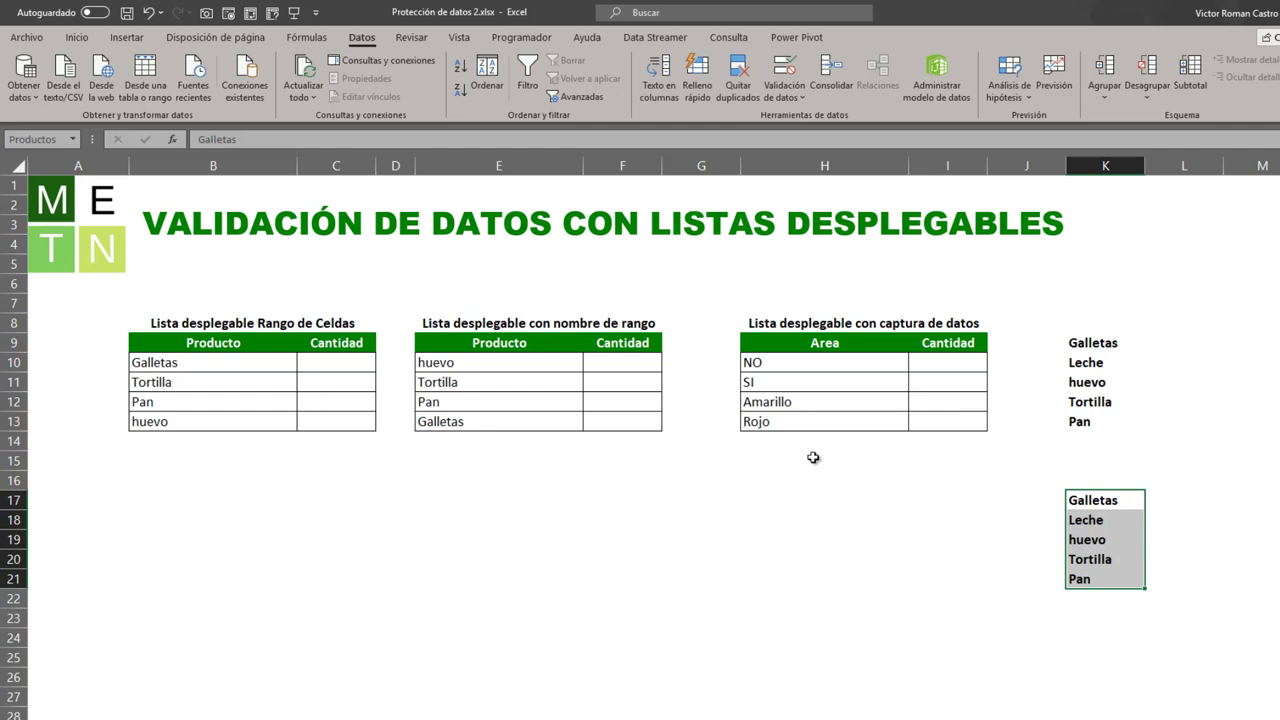
pyautogui.click(1080, 600)
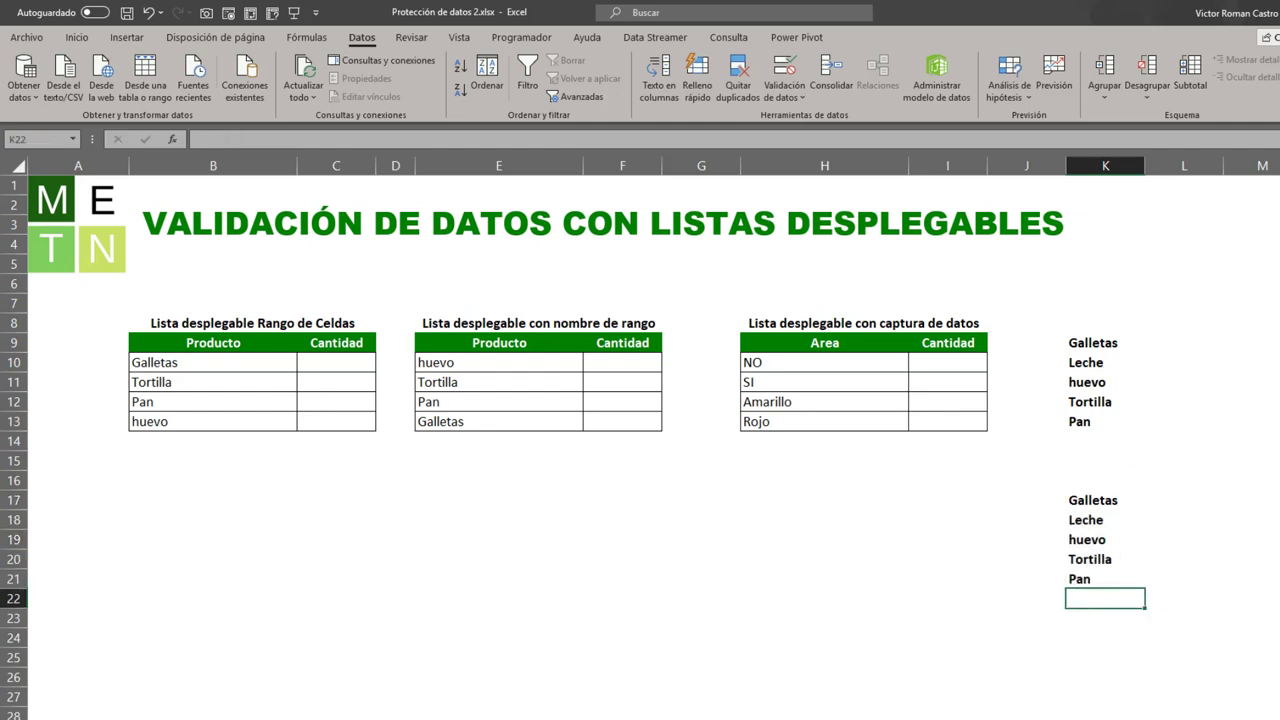
pyautogui.write('Jam')
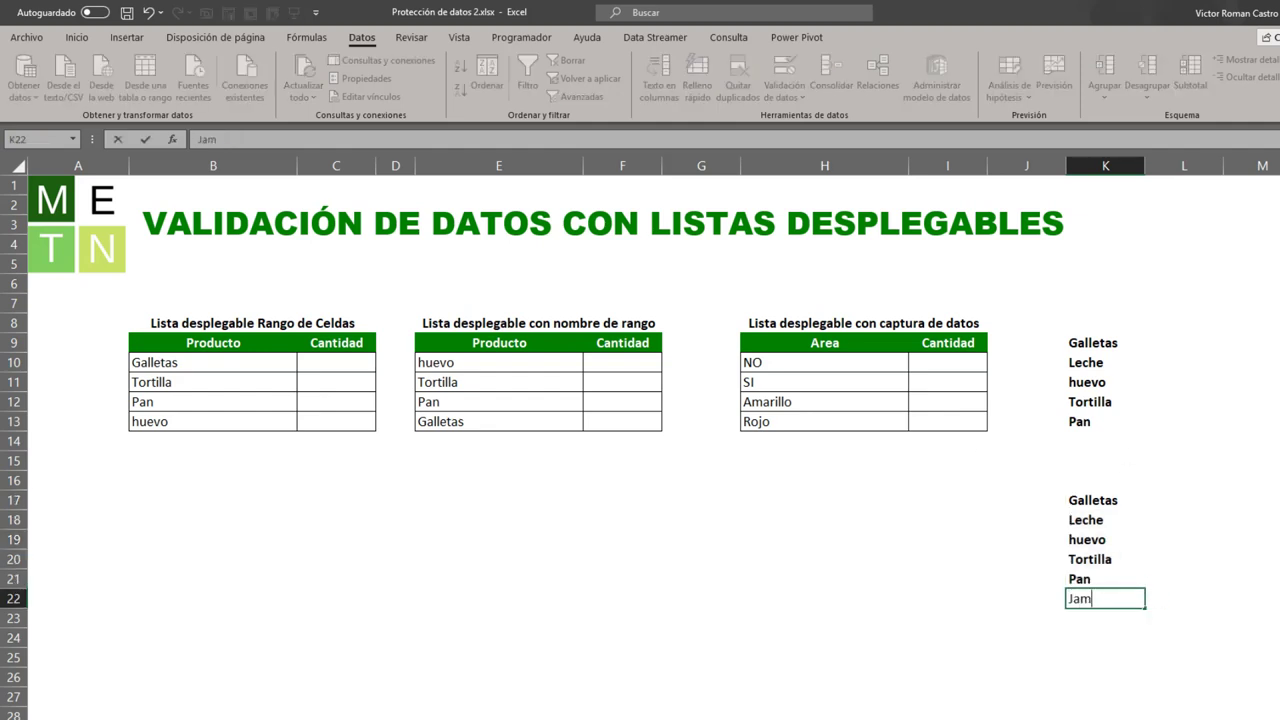
pyautogui.write('on')
pyautogui.press('Return')
pyautogui.click(1104, 598)
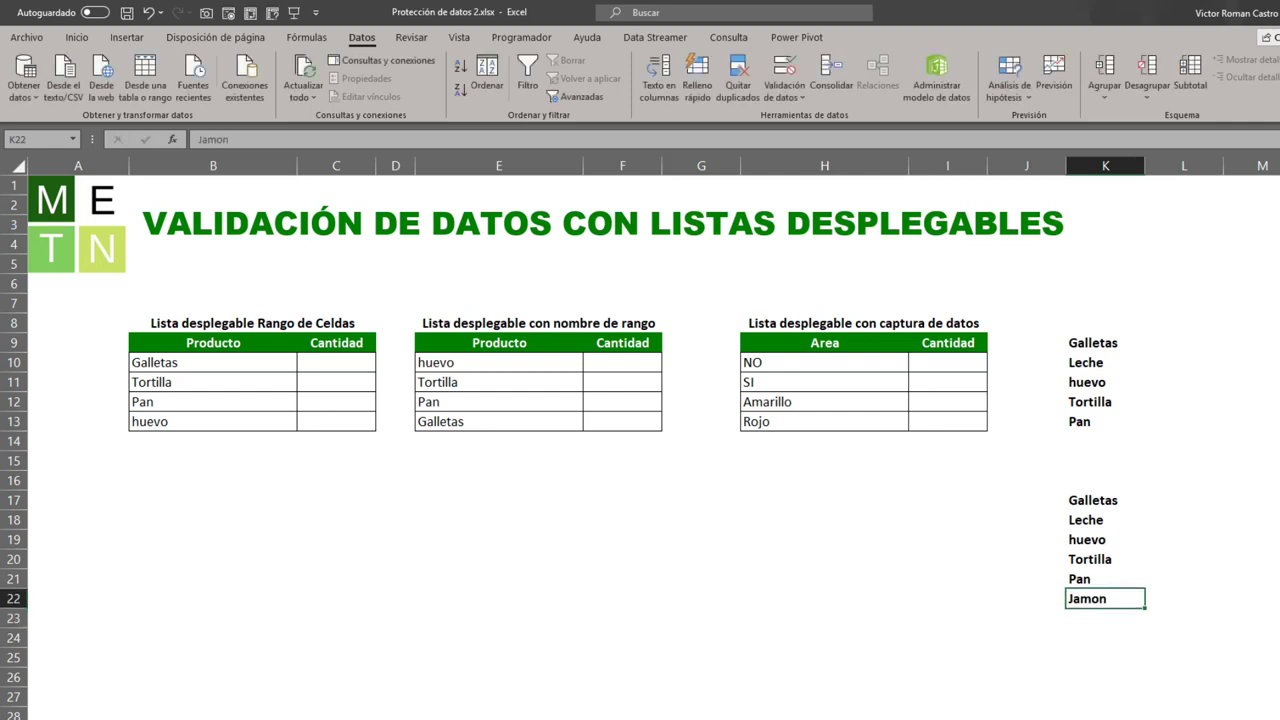
pyautogui.press('F2')
pyautogui.press('BackSpace')
pyautogui.press('BackSpace')
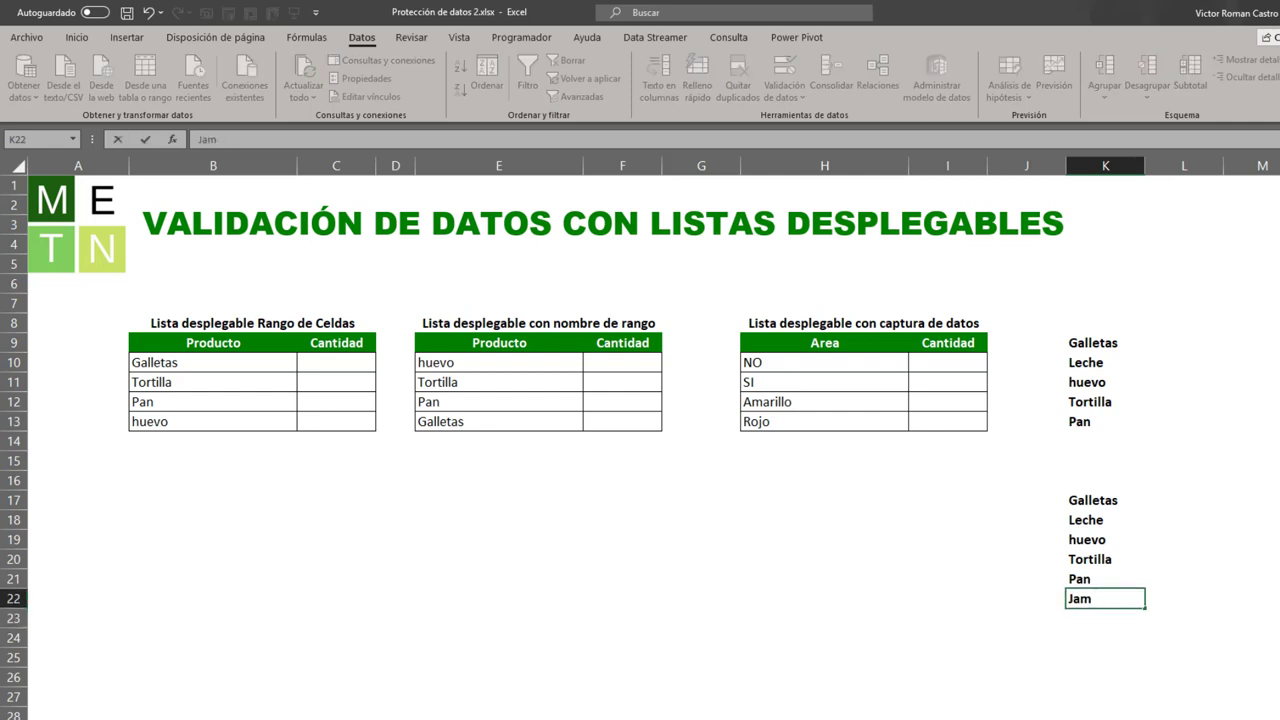
pyautogui.write('ón')
pyautogui.press('Return')
pyautogui.press('Up')
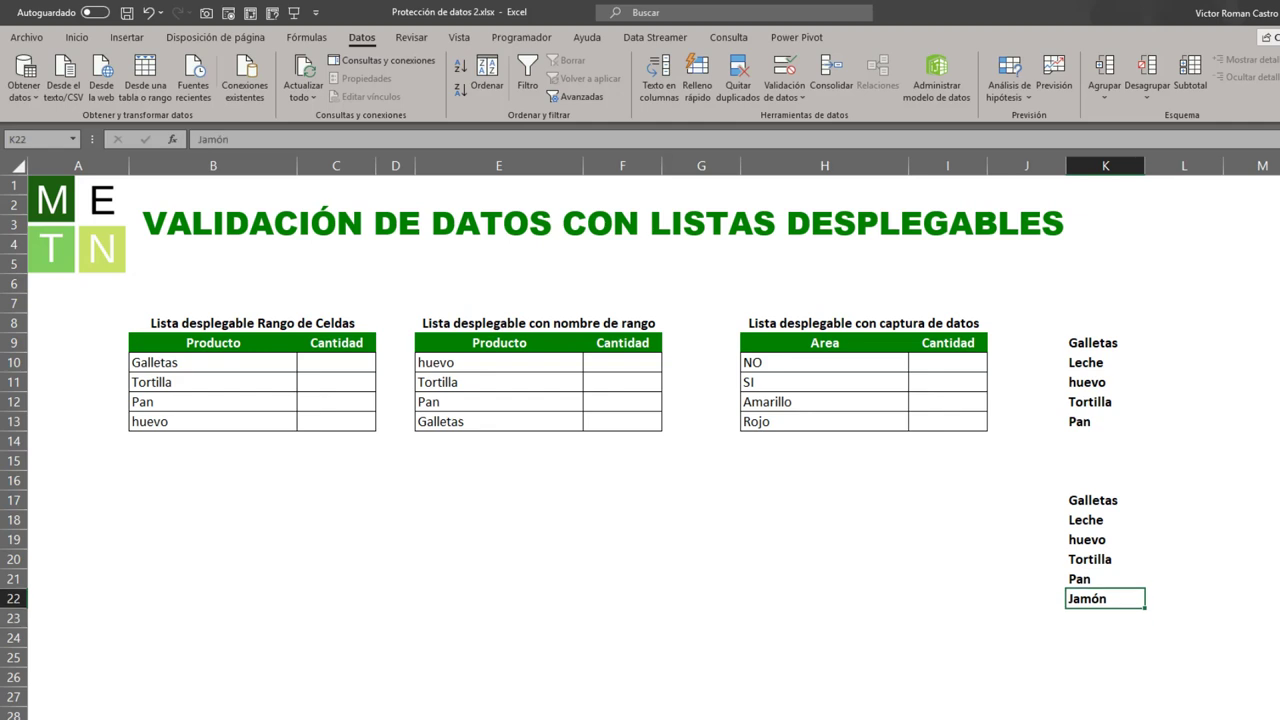
# Check E10's product dropdown, then select K17:K21 to see Productos excludes Jamón
pyautogui.click(553, 362)
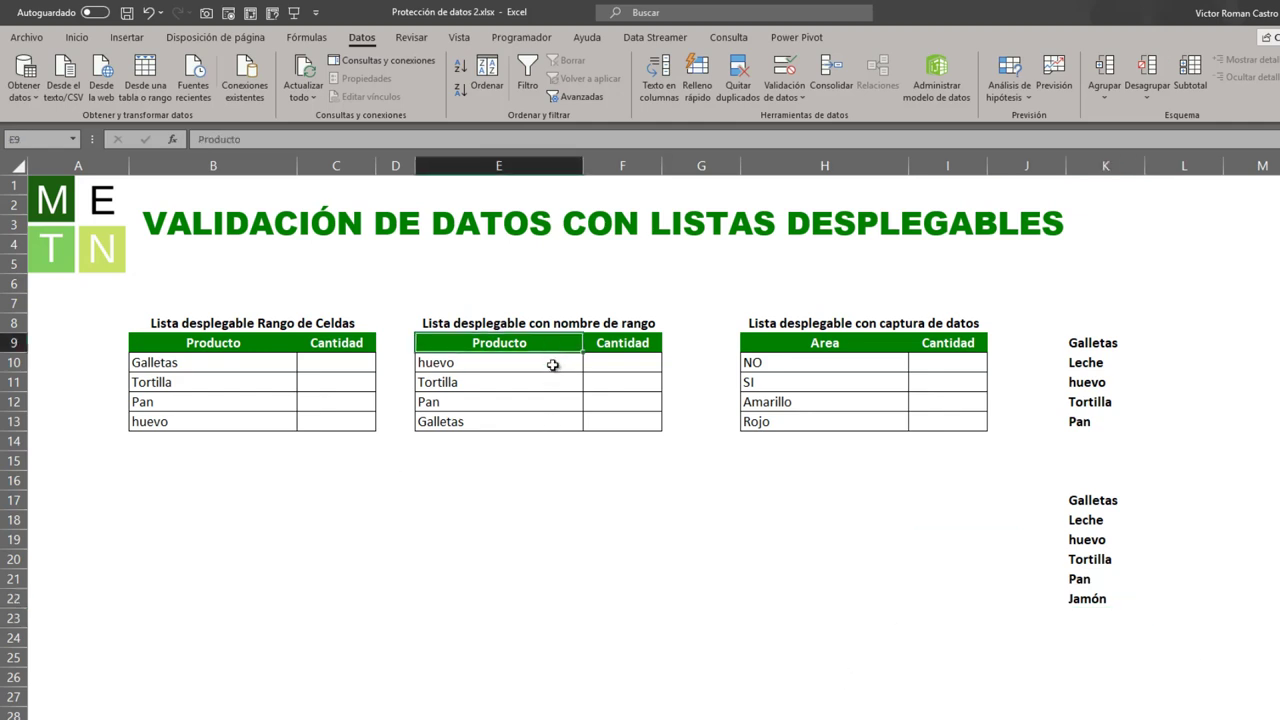
pyautogui.click(590, 364)
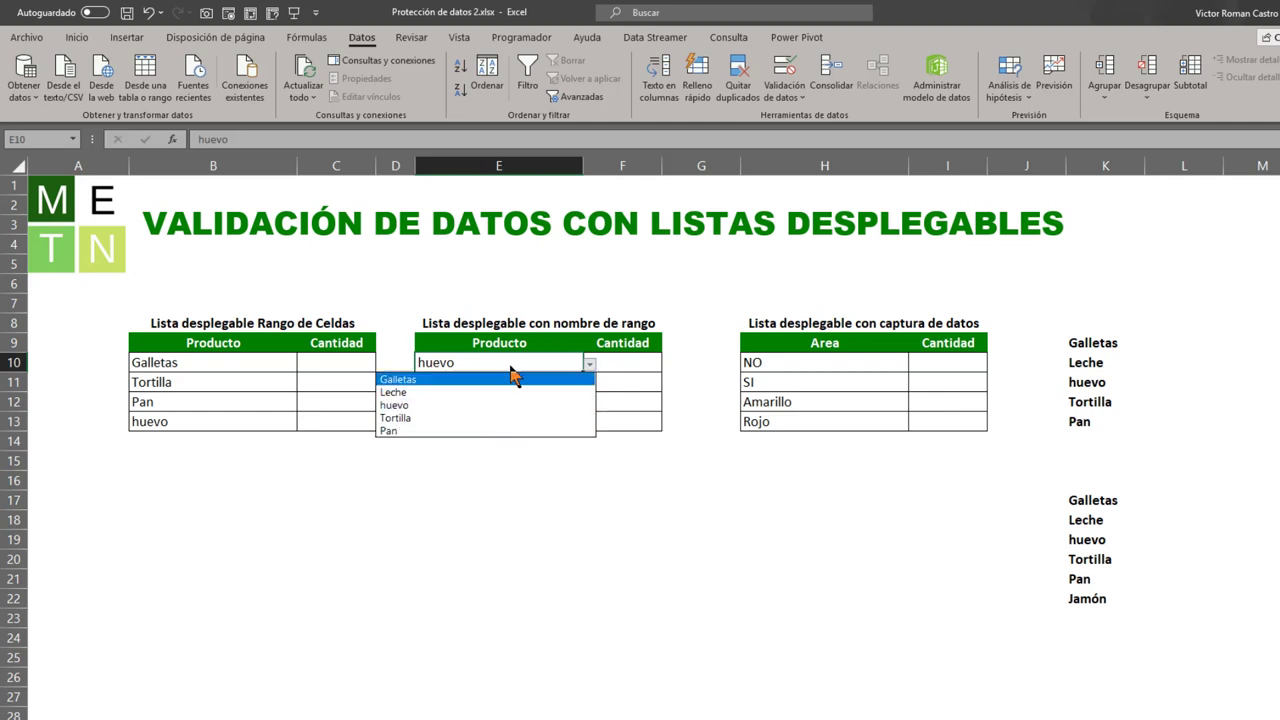
pyautogui.press('Escape')
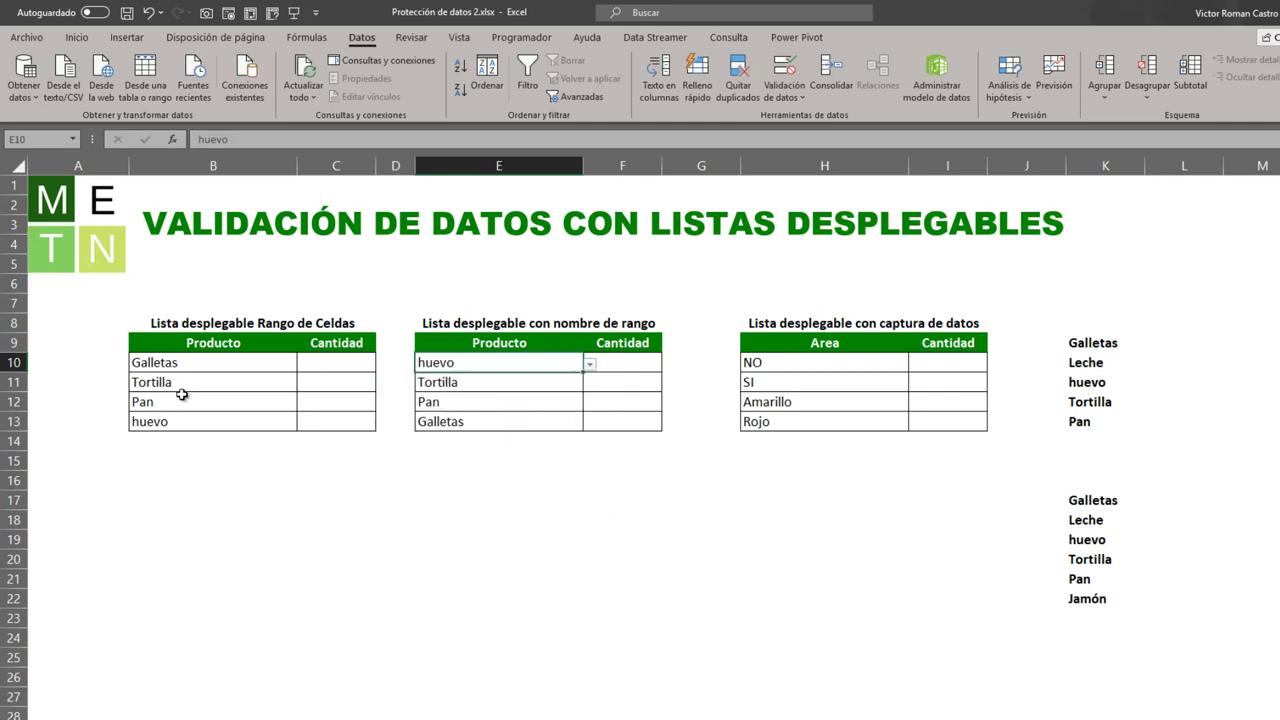
pyautogui.moveTo(1075, 500); pyautogui.dragTo(1075, 580)
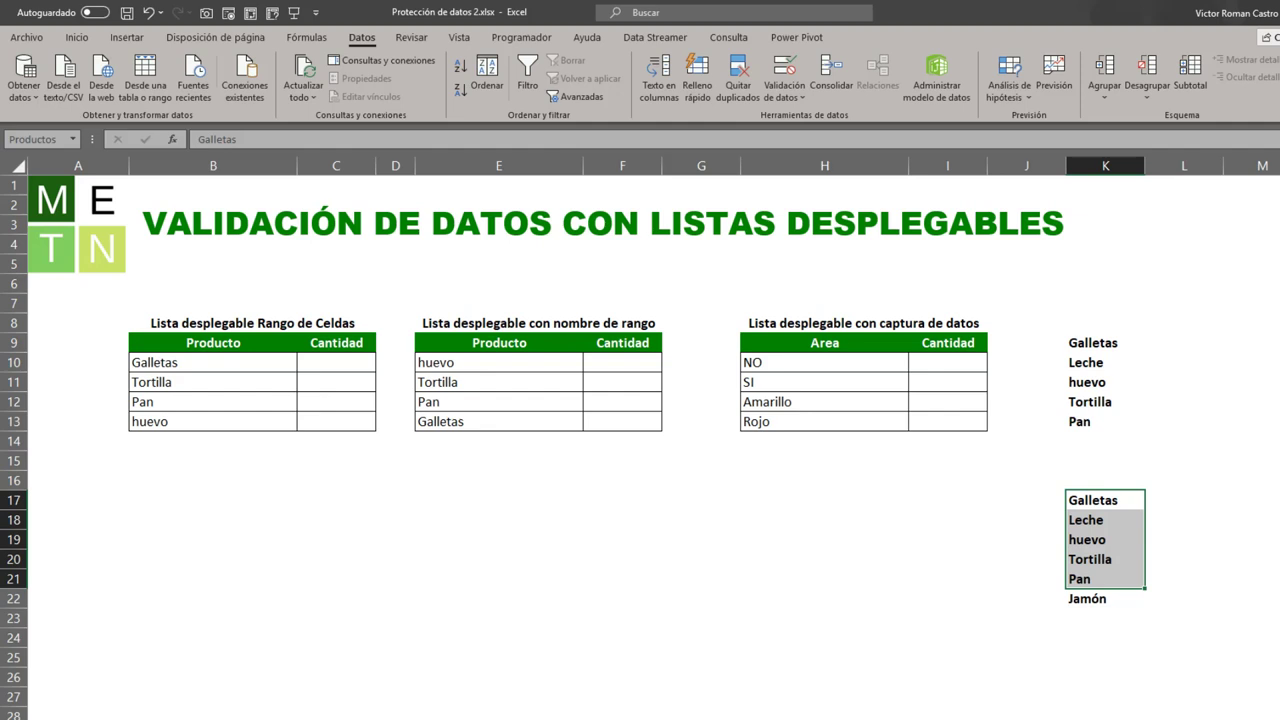
# Redefine Productos in the Name Manager to refer to =Hoja1!$K$17:$K$22
pyautogui.moveTo(1091, 499); pyautogui.dragTo(1084, 580)
pyautogui.click(1068, 500)
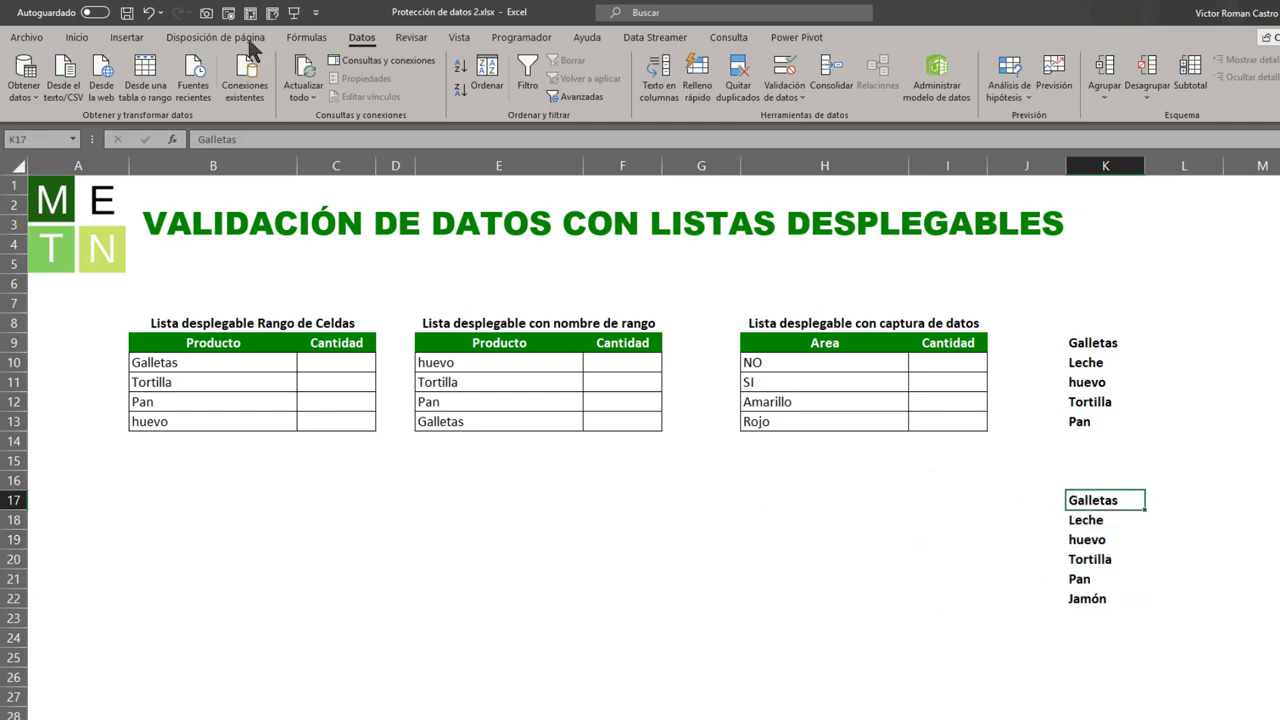
pyautogui.click(300, 40)
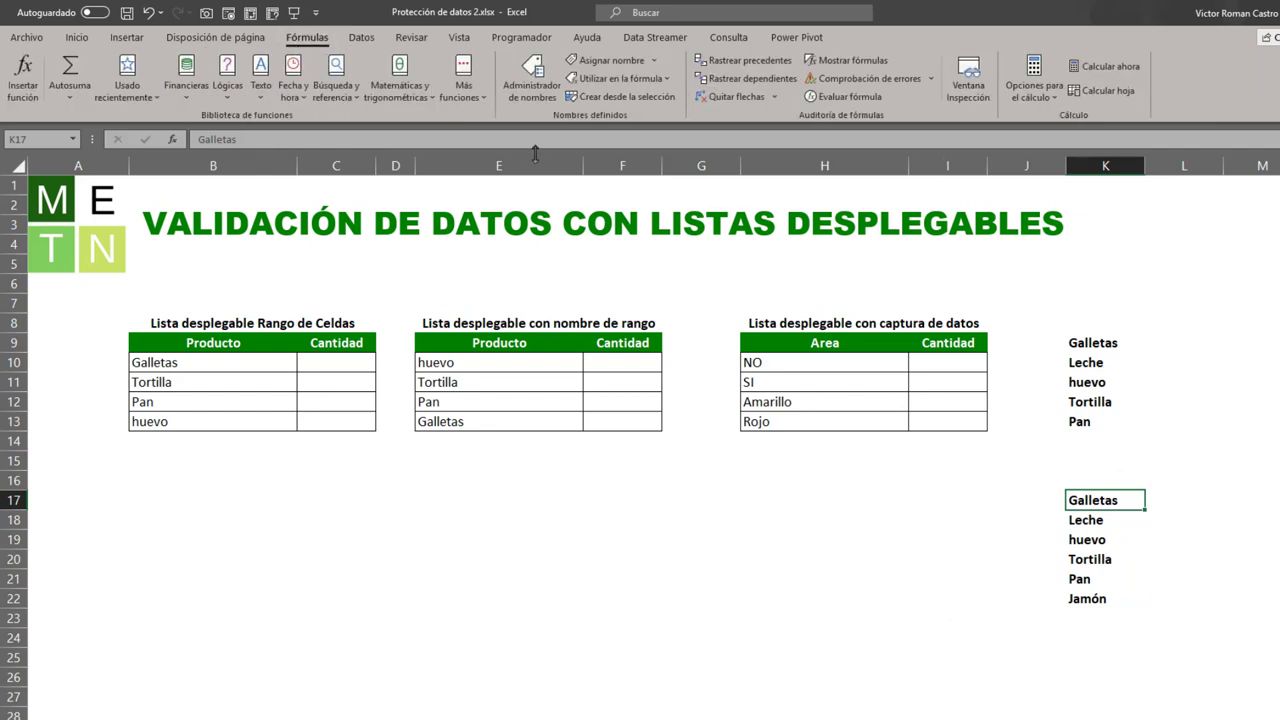
pyautogui.click(533, 78)
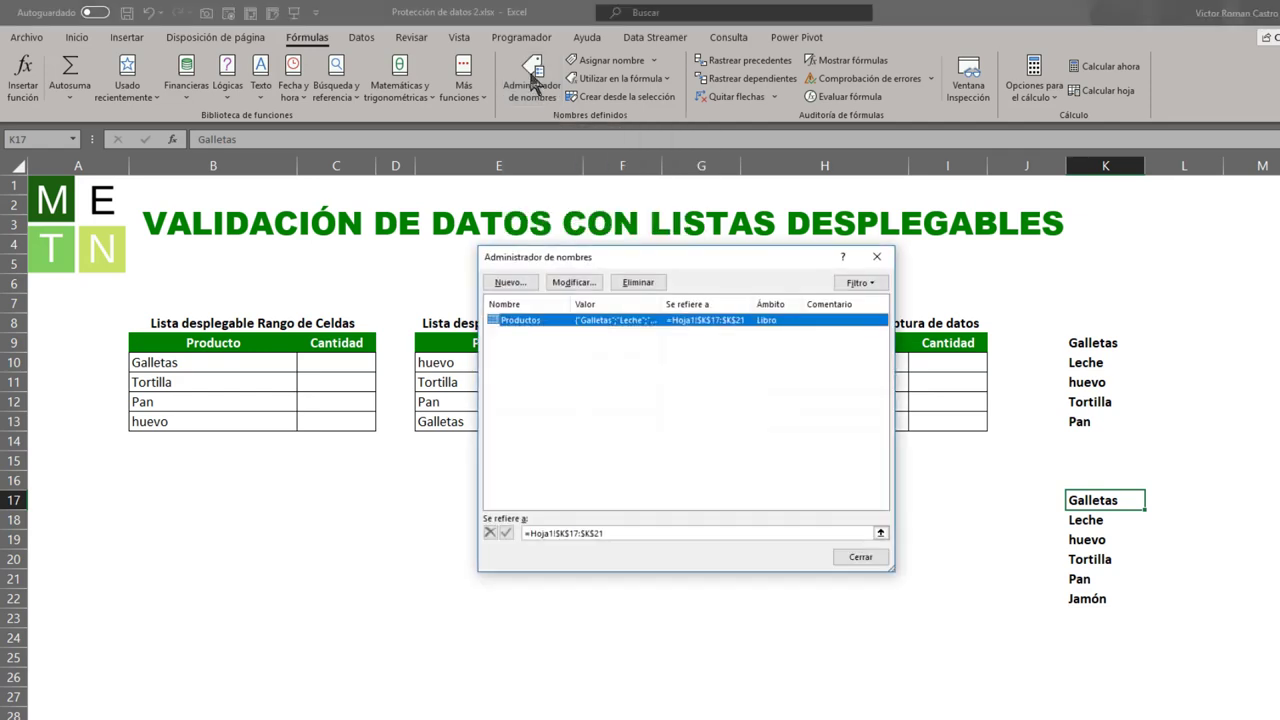
pyautogui.click(573, 355)
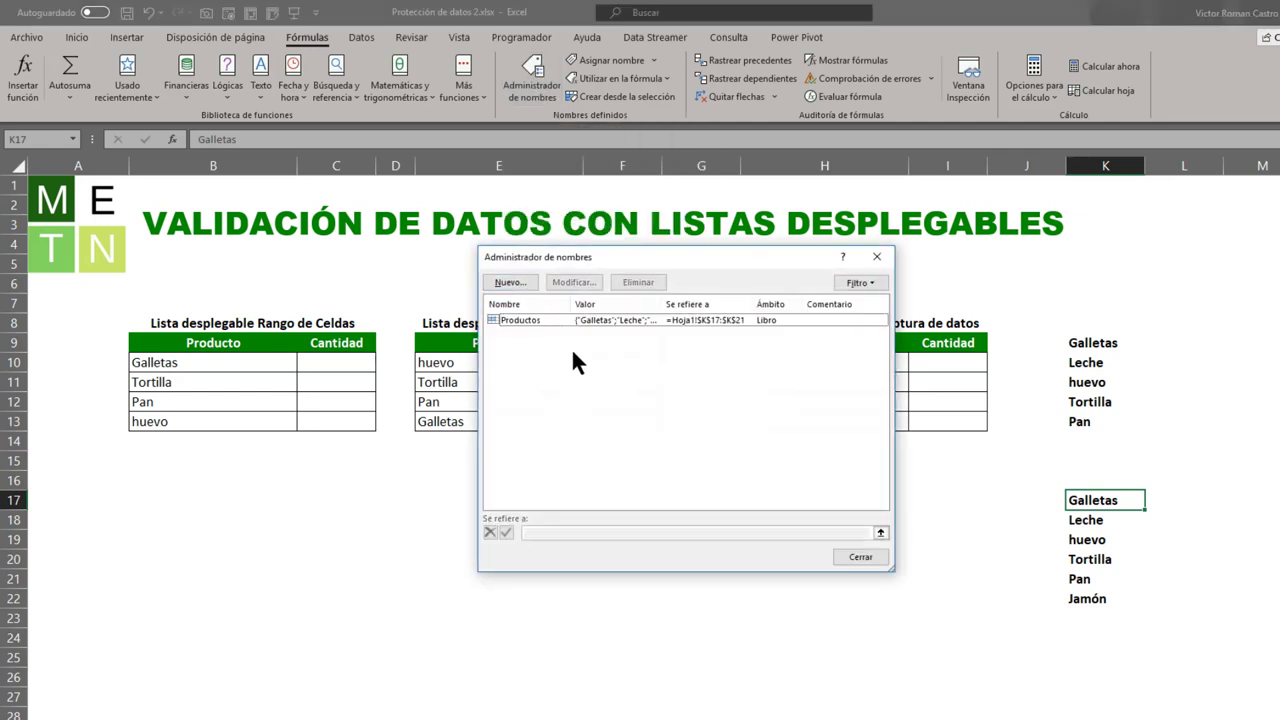
pyautogui.click(514, 321)
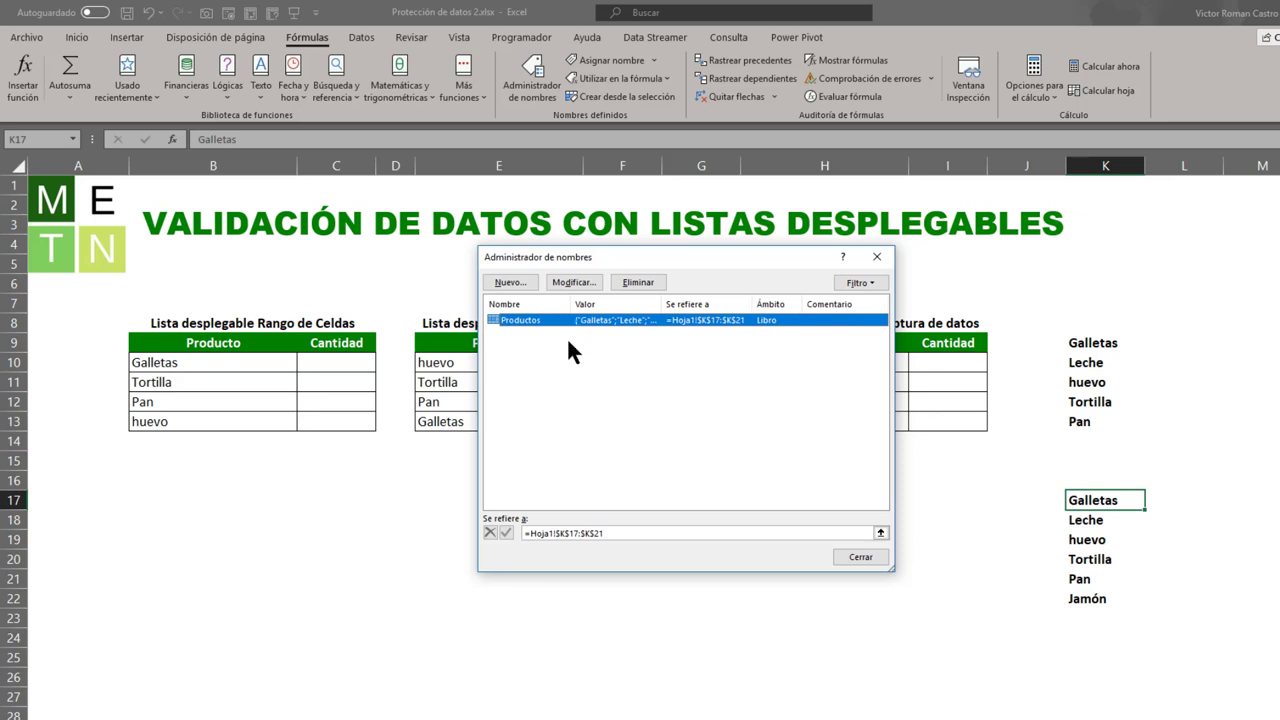
pyautogui.click(575, 285)
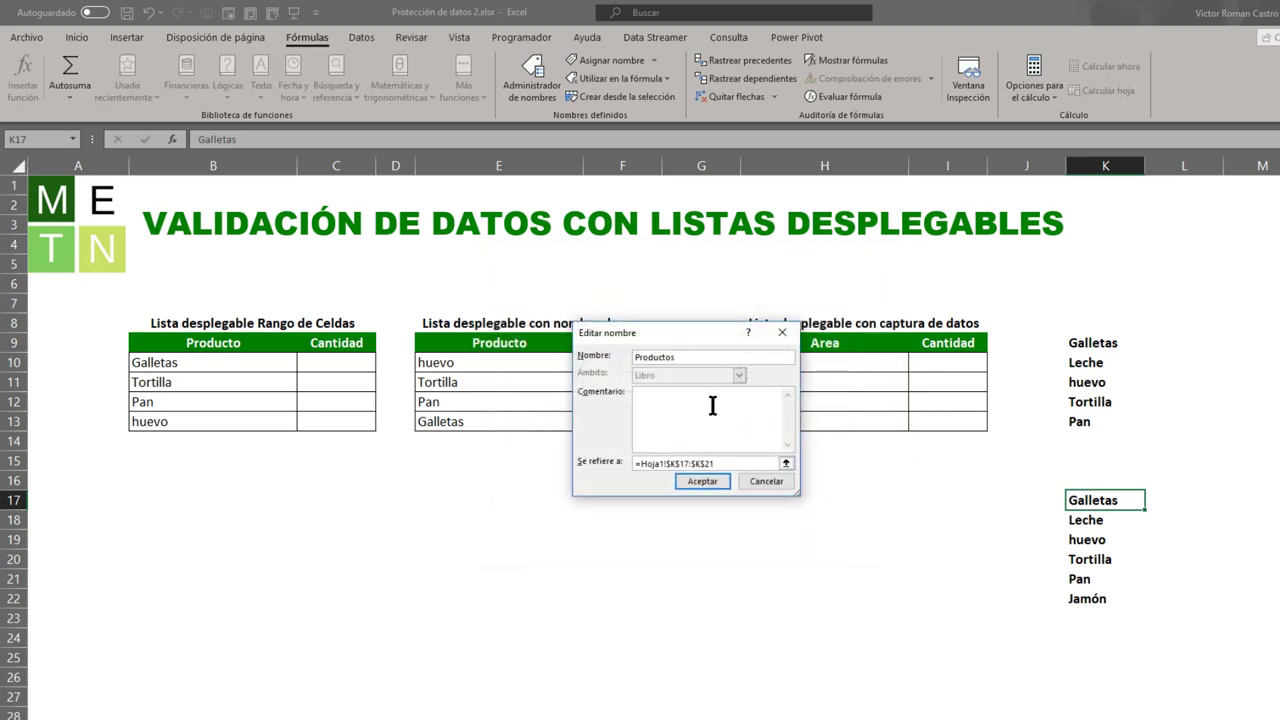
pyautogui.click(745, 462)
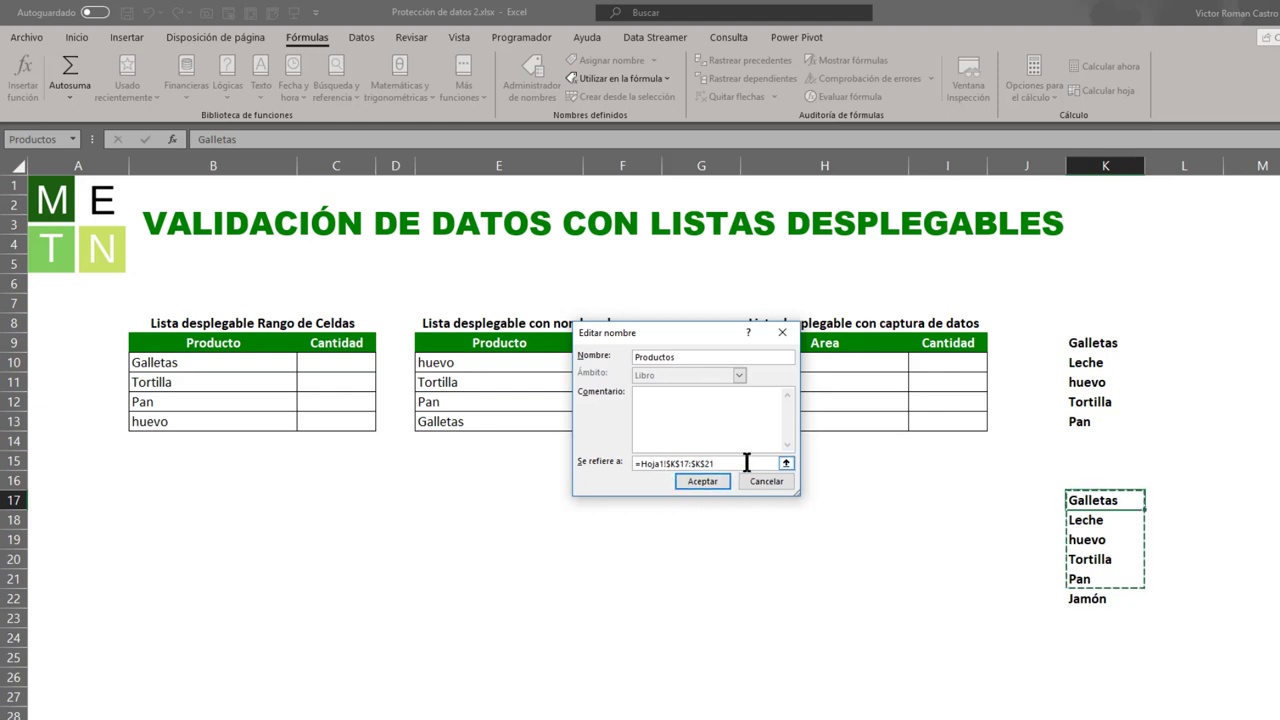
pyautogui.moveTo(746, 462); pyautogui.dragTo(584, 462)
pyautogui.press('BackSpace')
pyautogui.moveTo(1138, 500); pyautogui.dragTo(1113, 608)
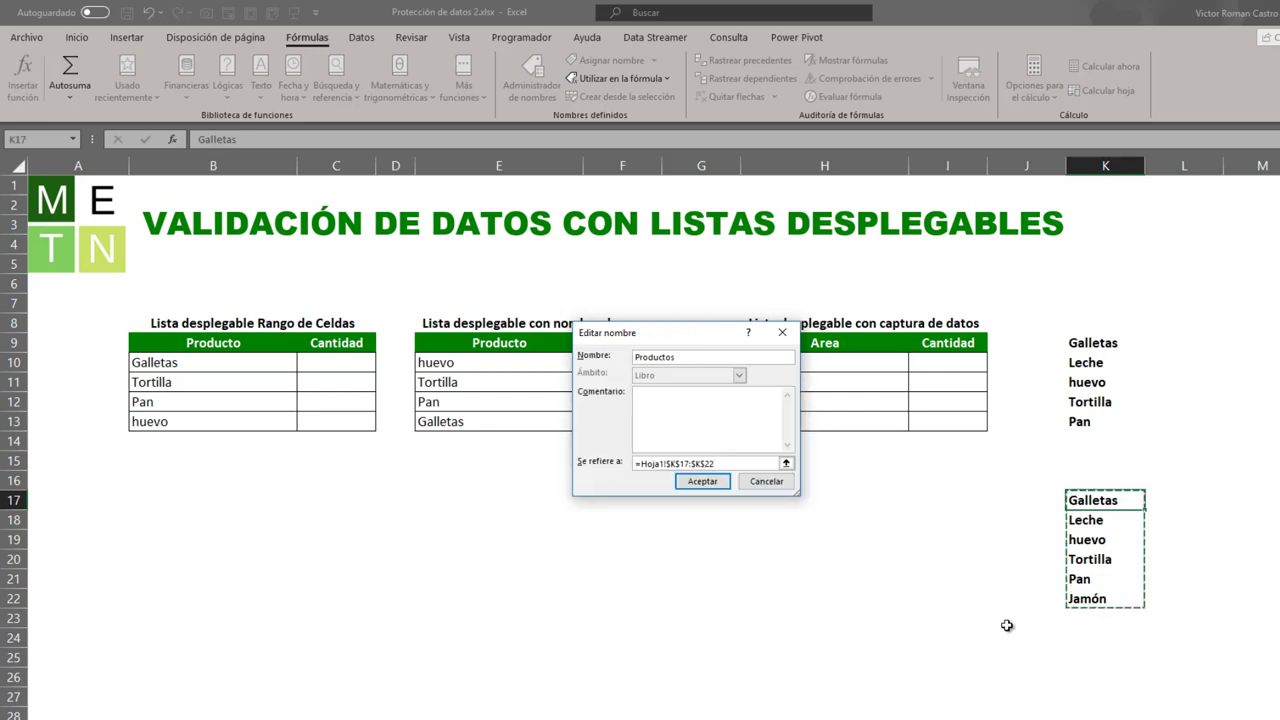
pyautogui.click(703, 480)
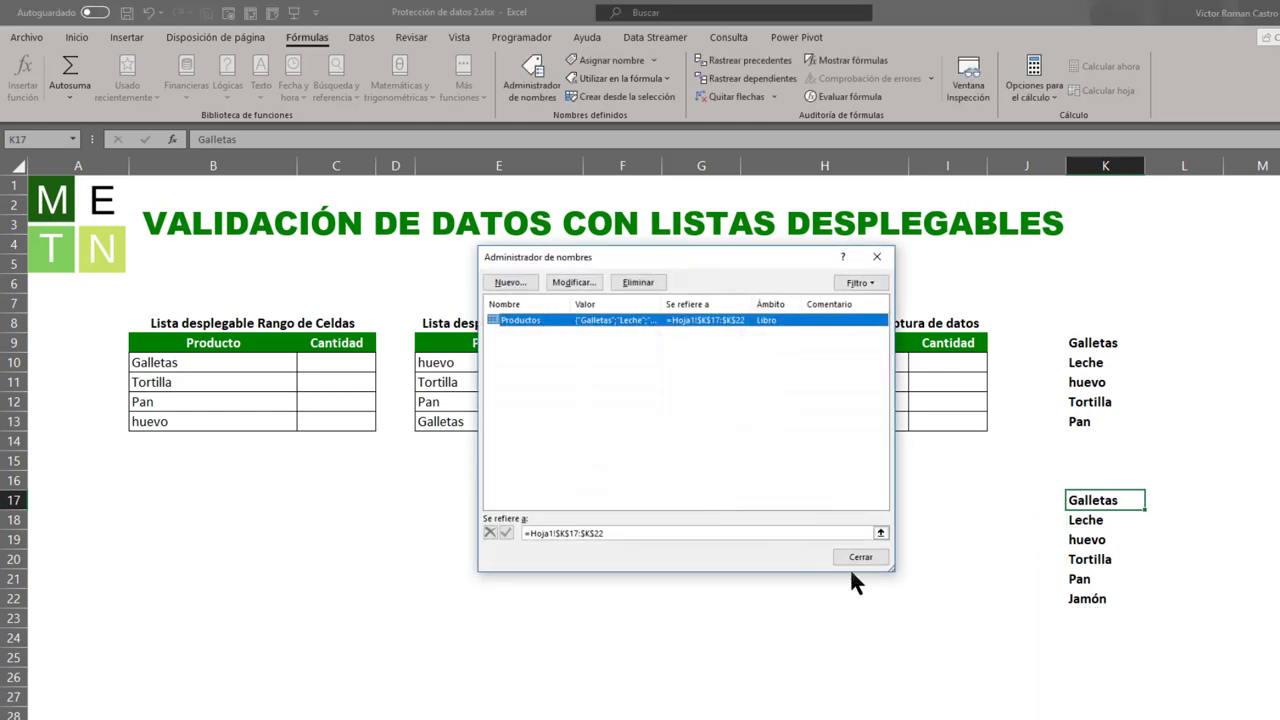
pyautogui.click(862, 557)
# Check E10's dropdown and reselect the product entries K17:K22
pyautogui.click(530, 370)
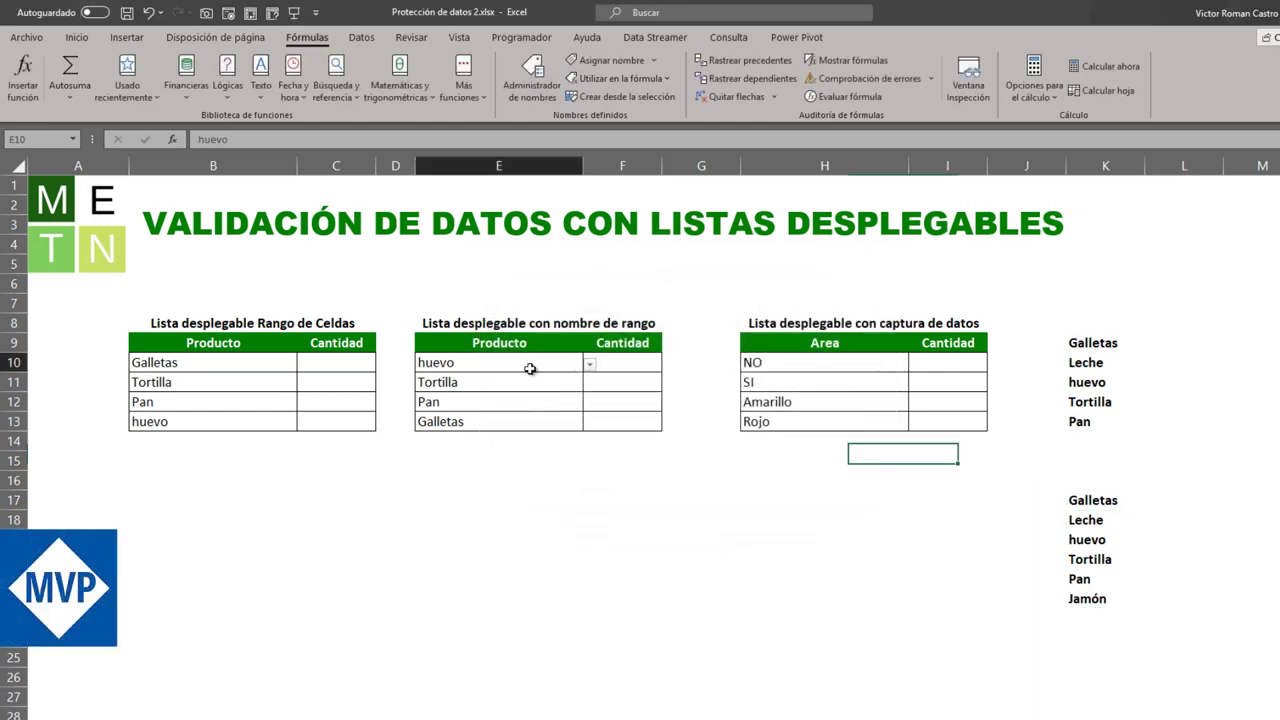
pyautogui.click(588, 366)
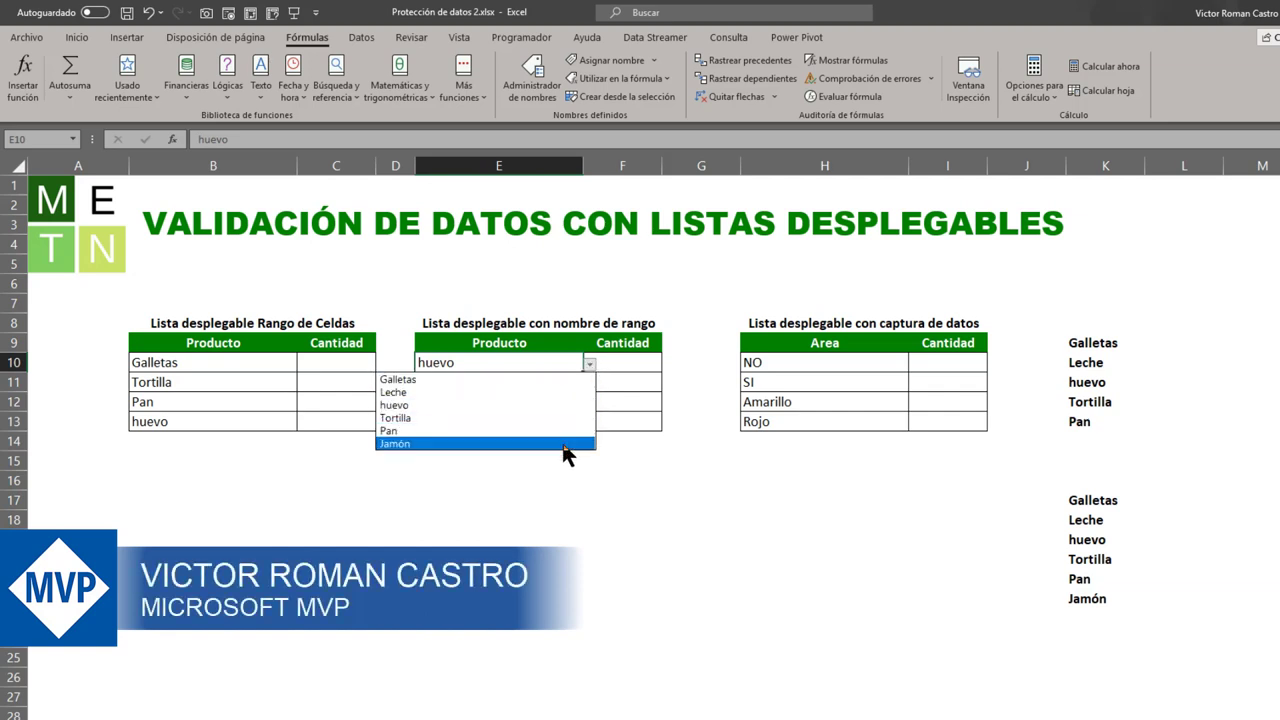
pyautogui.press('Escape')
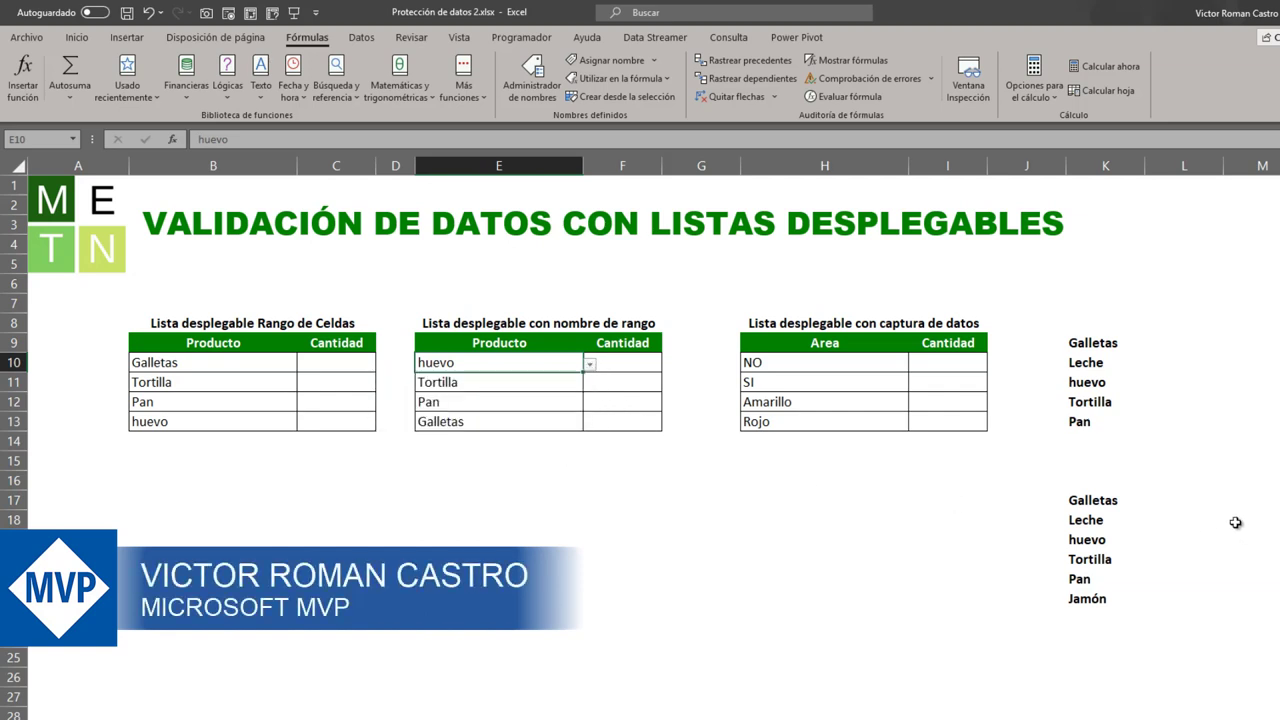
pyautogui.moveTo(1115, 500); pyautogui.dragTo(1103, 582)
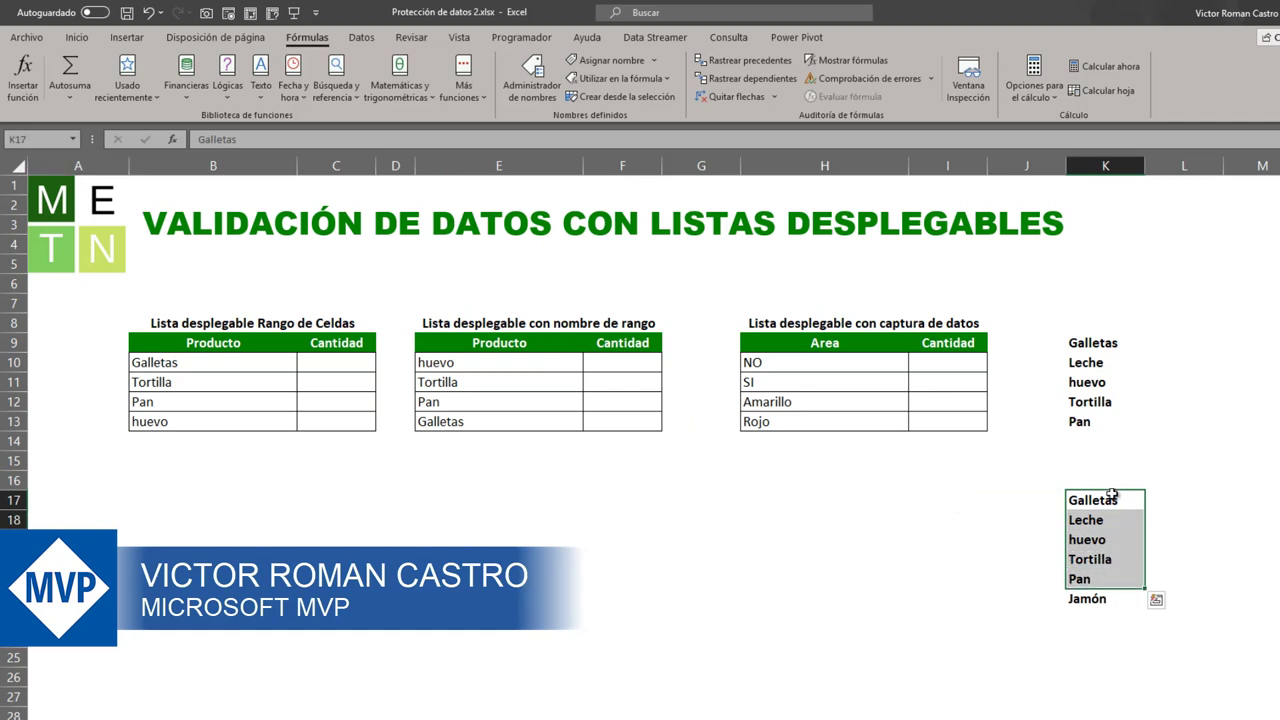
pyautogui.moveTo(1112, 496); pyautogui.dragTo(1106, 603)
pyautogui.write('Productos')
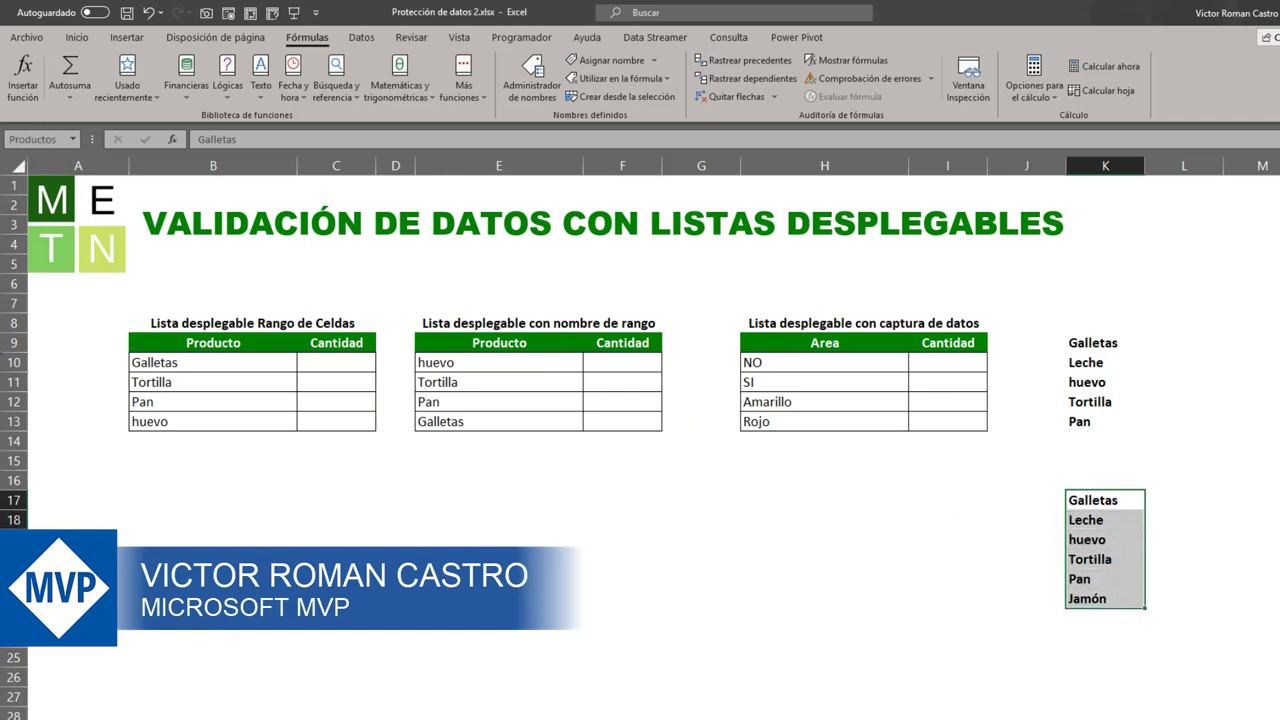
pyautogui.press('Return')
# Choose Jamón for E10 and E11 from the extended Productos dropdown
pyautogui.click(516, 362)
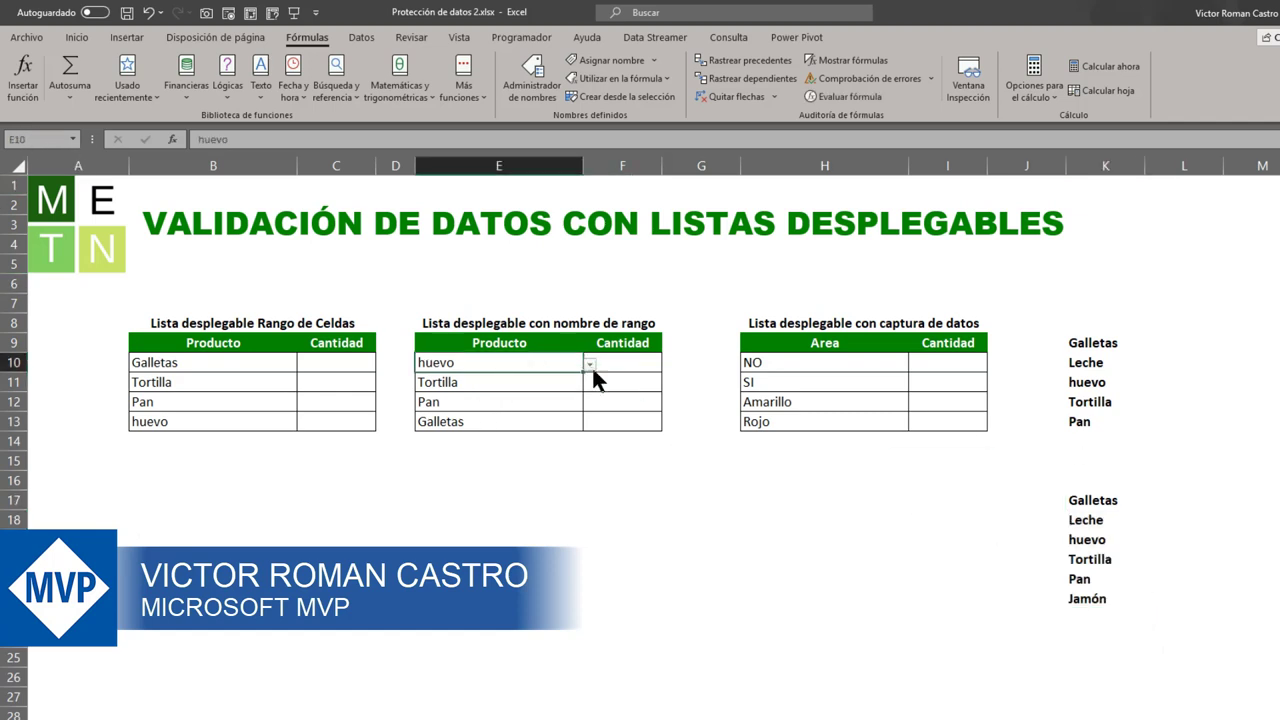
pyautogui.click(589, 367)
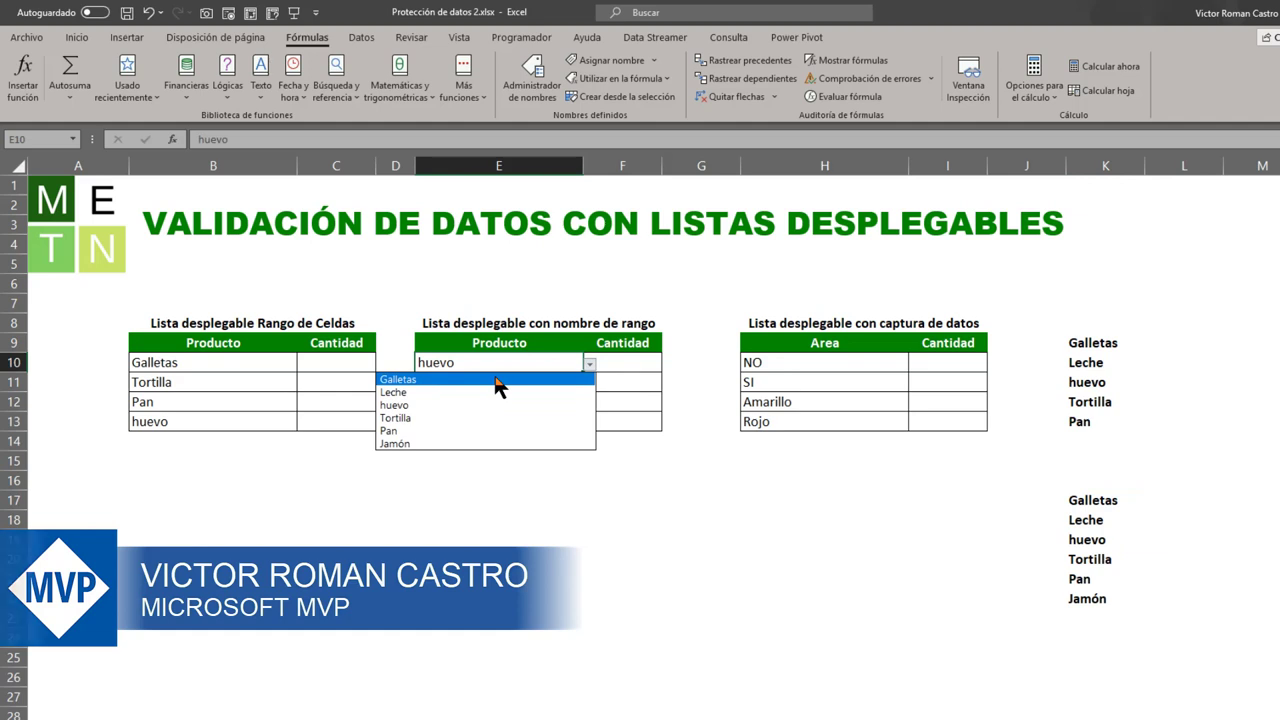
pyautogui.click(520, 443)
pyautogui.click(566, 382)
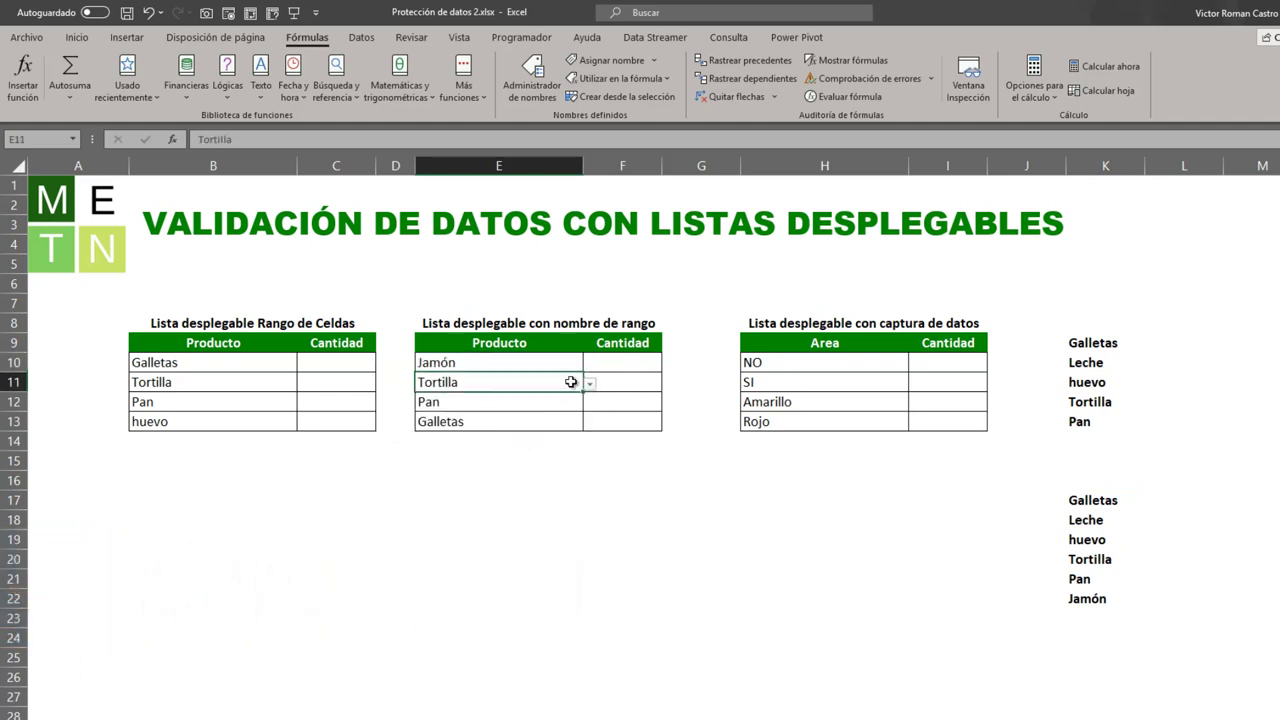
pyautogui.click(590, 386)
pyautogui.click(521, 463)
pyautogui.click(1102, 616)
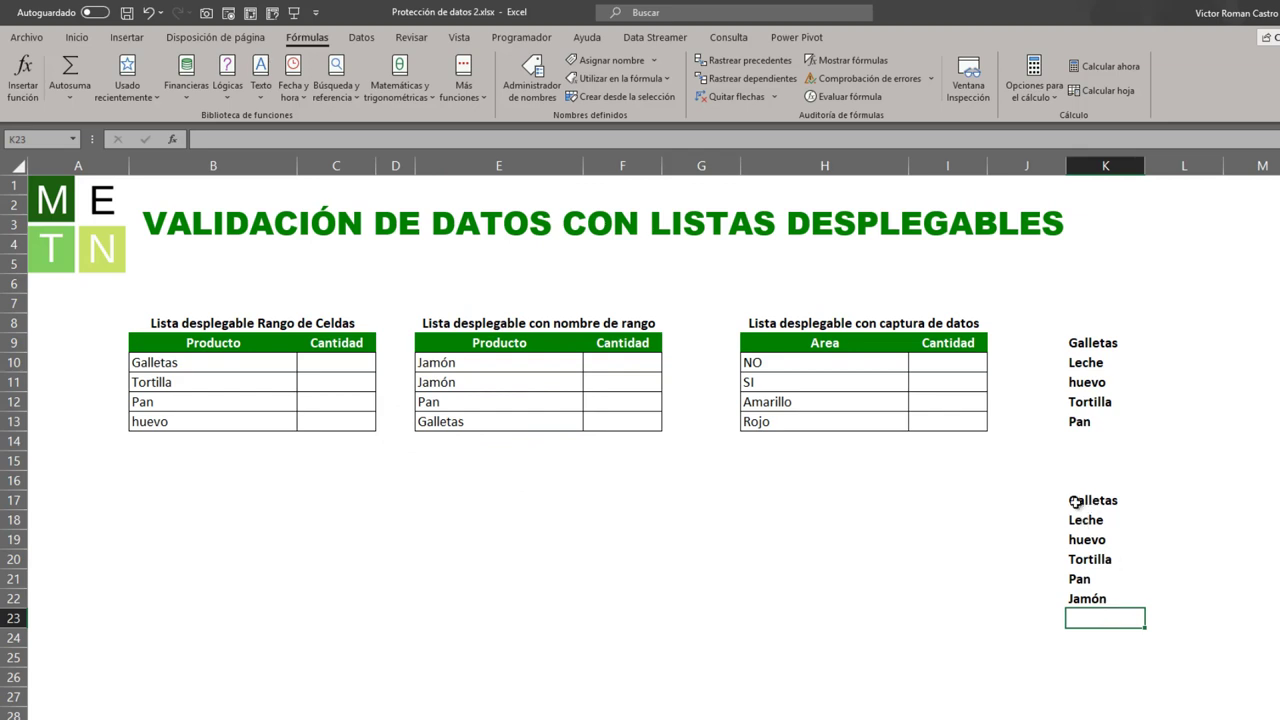
pyautogui.moveTo(1078, 503); pyautogui.dragTo(1085, 598)
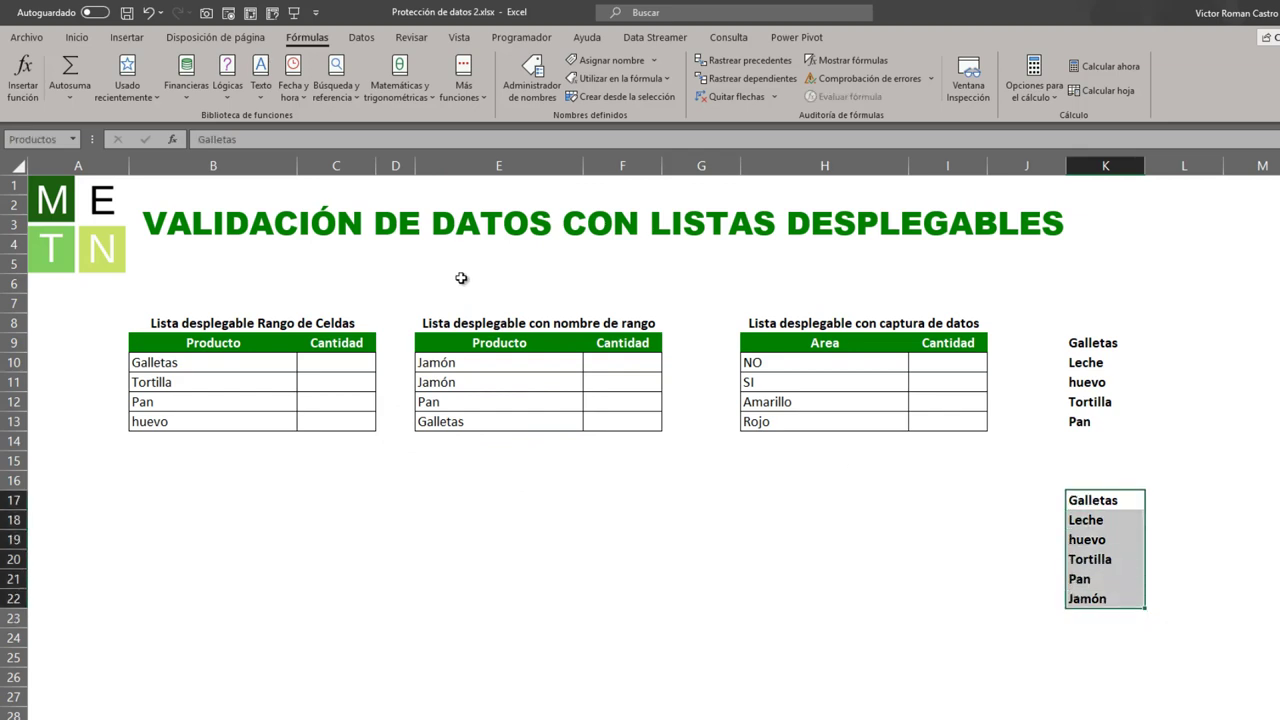
pyautogui.click(532, 75)
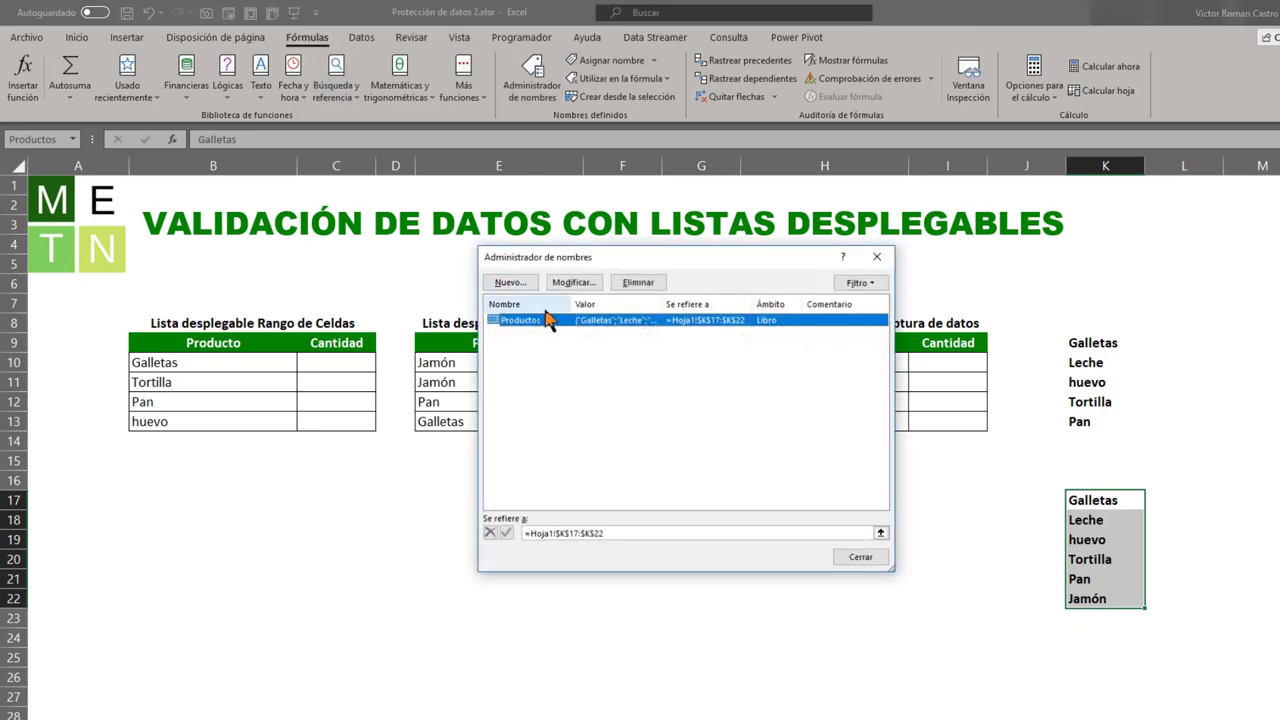
pyautogui.click(880, 262)
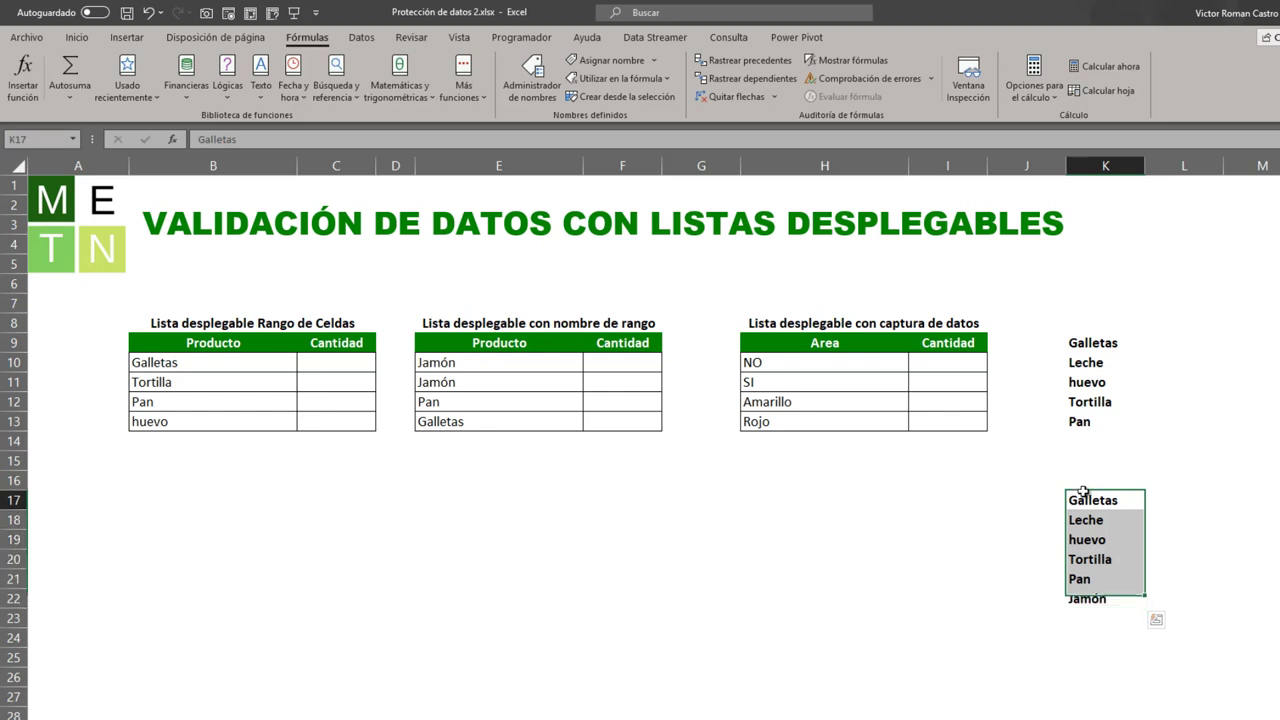
# Enter the Productos header in K16 and format K16:K22 as a table with headers
pyautogui.click(1096, 497)
pyautogui.click(1098, 481)
pyautogui.write('Productos')
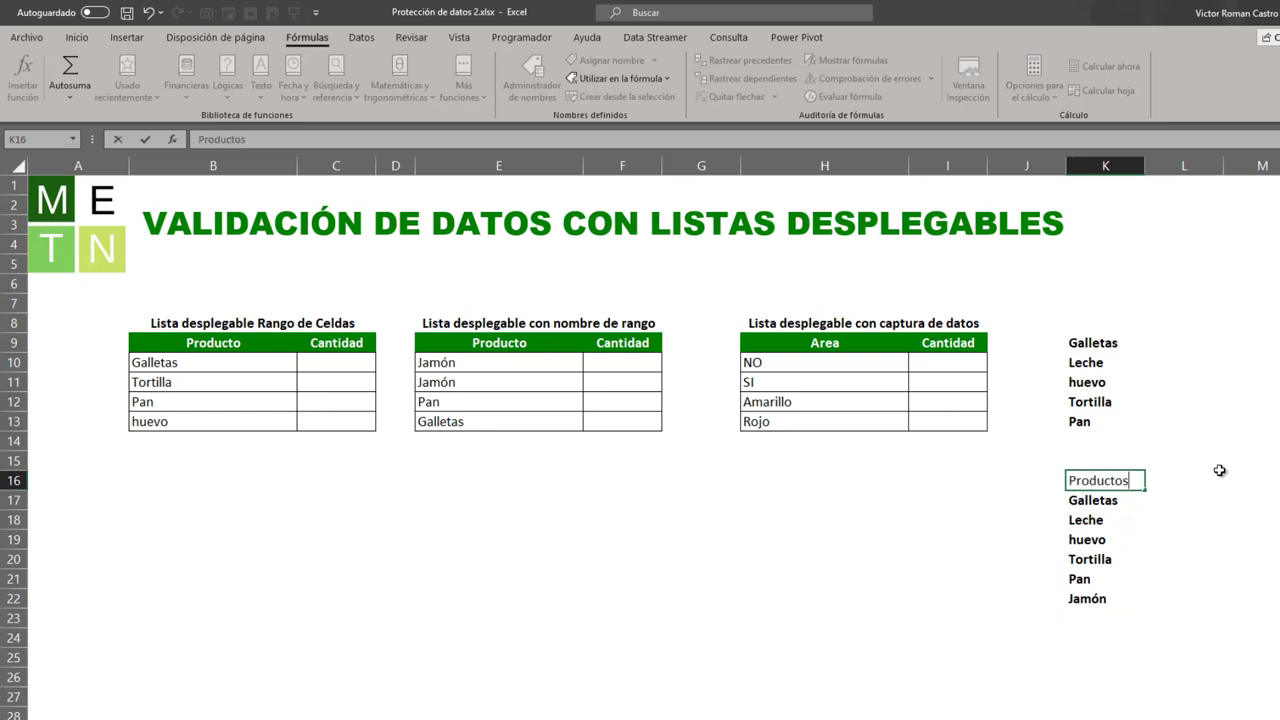
pyautogui.hotkey('ctrl', 'Return')
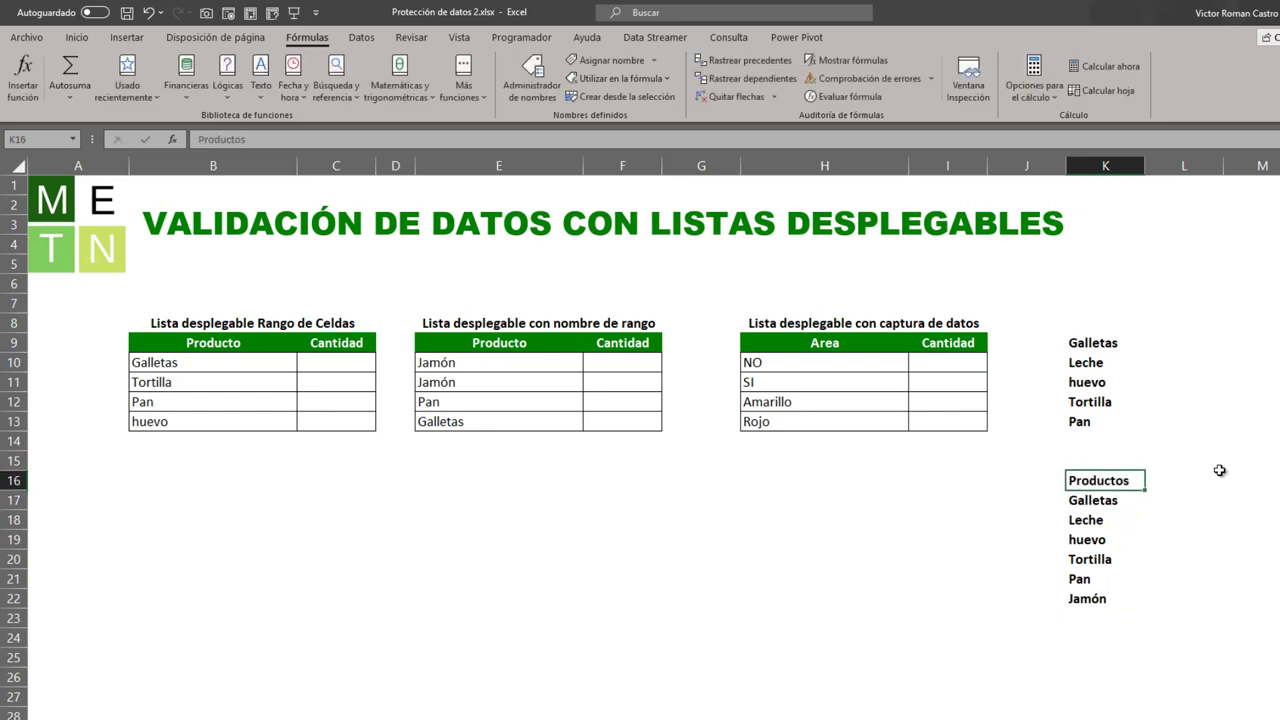
pyautogui.hotkey('ctrl', 'shift', 'Down')
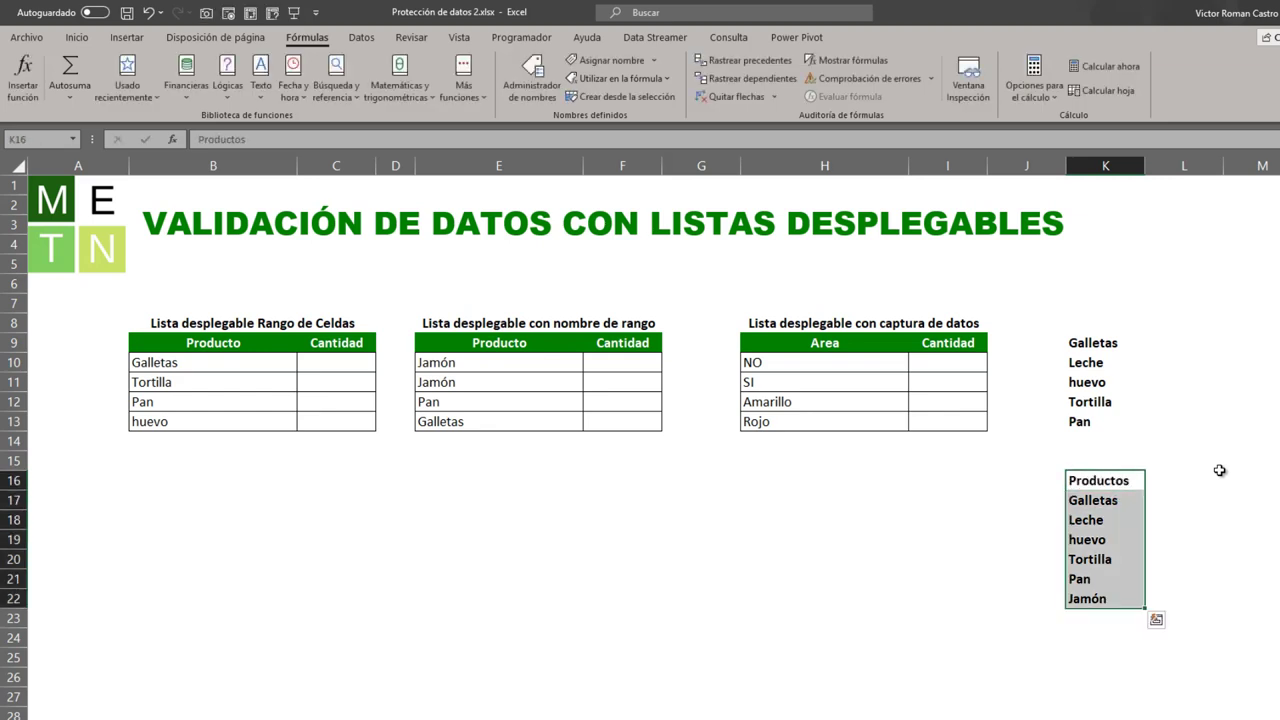
pyautogui.hotkey('ctrl', 't')
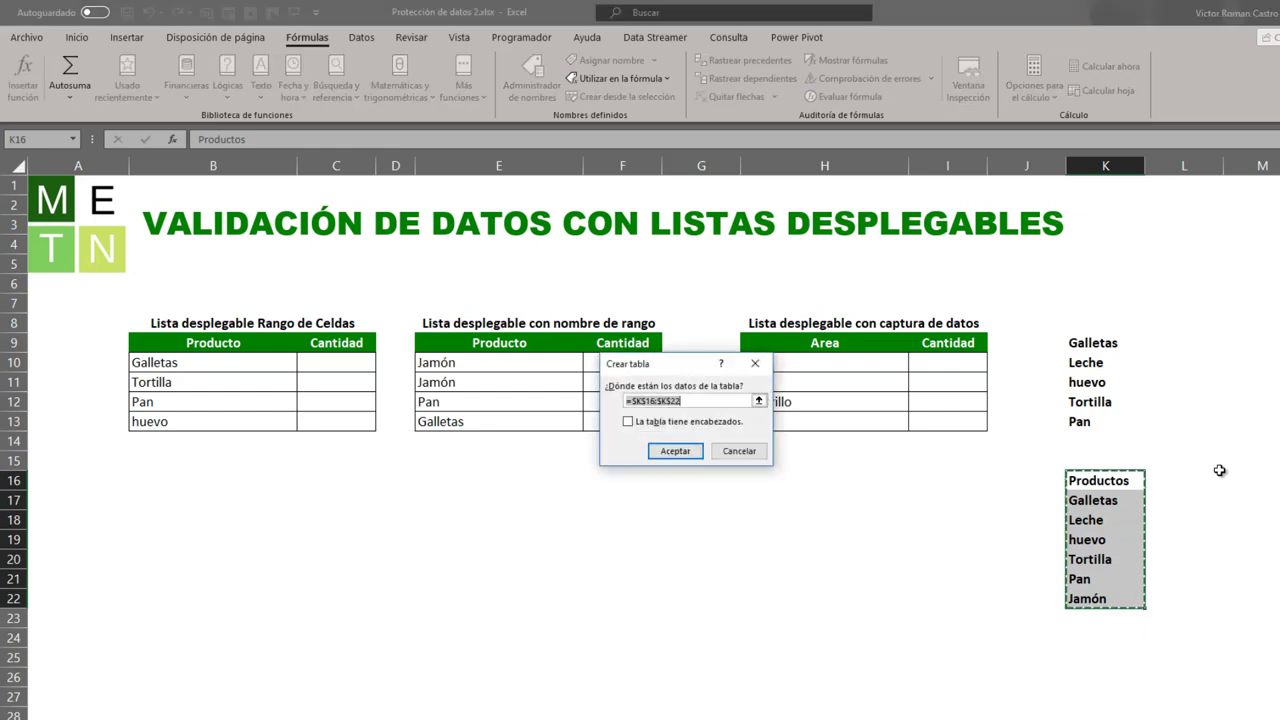
pyautogui.click(650, 418)
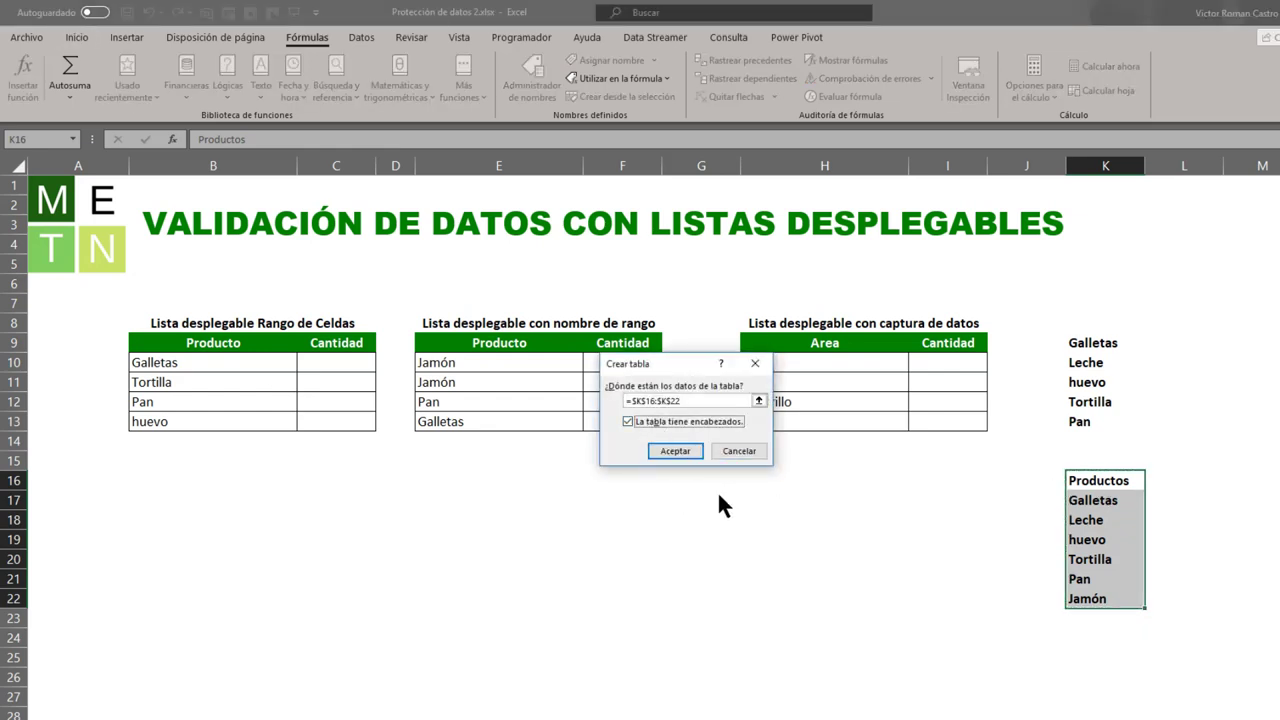
pyautogui.click(678, 455)
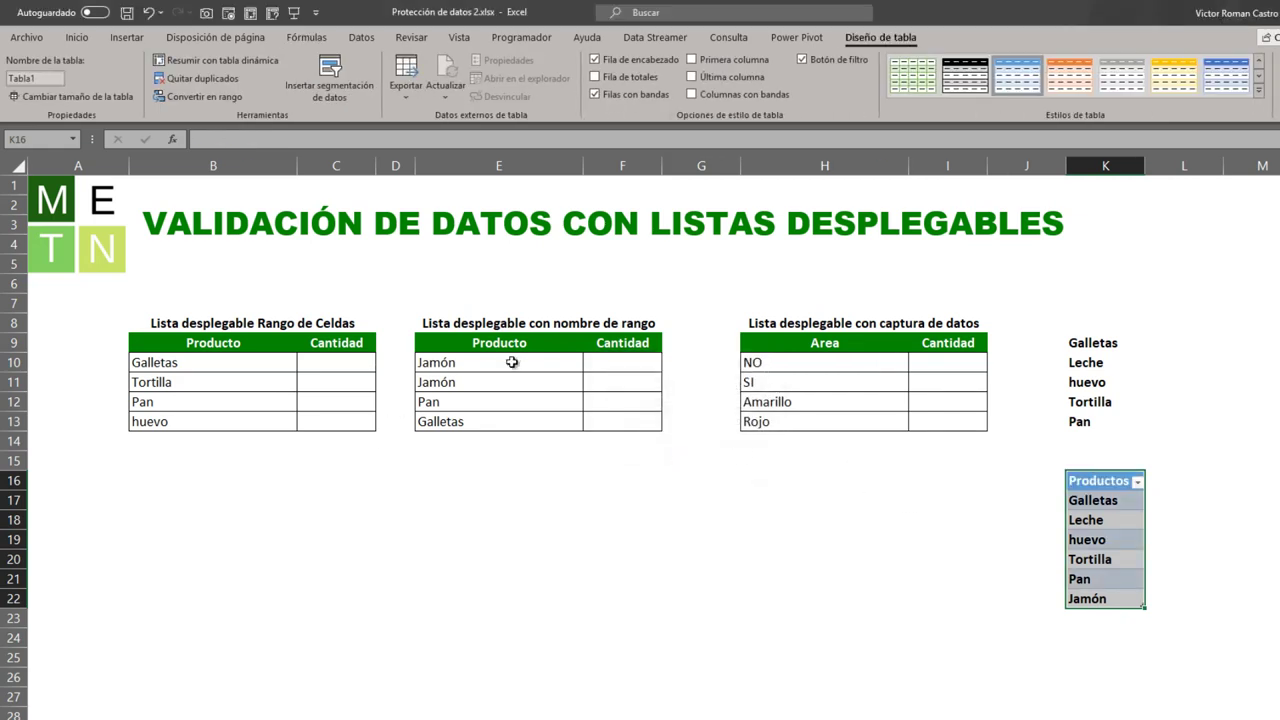
pyautogui.moveTo(512, 362); pyautogui.dragTo(500, 421)
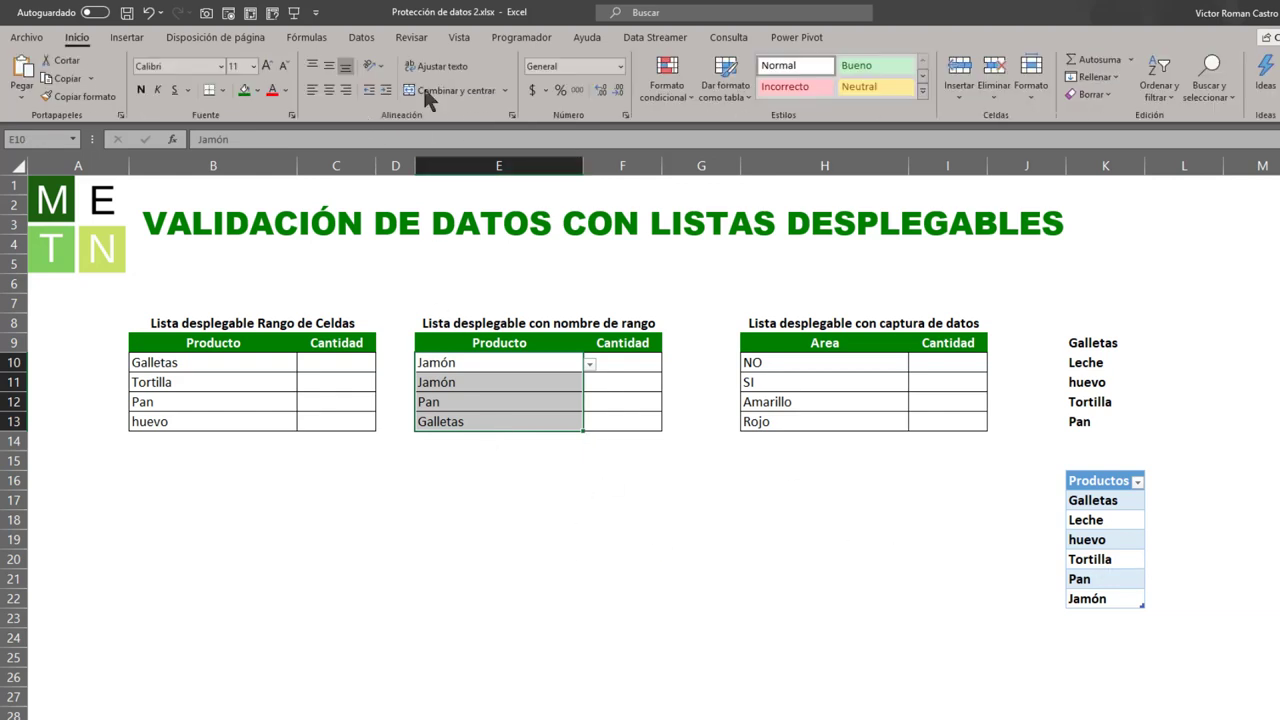
# Repoint the E10:E13 list validation to the Productos cells K17:K22, then check E10 offers six products
pyautogui.click(365, 38)
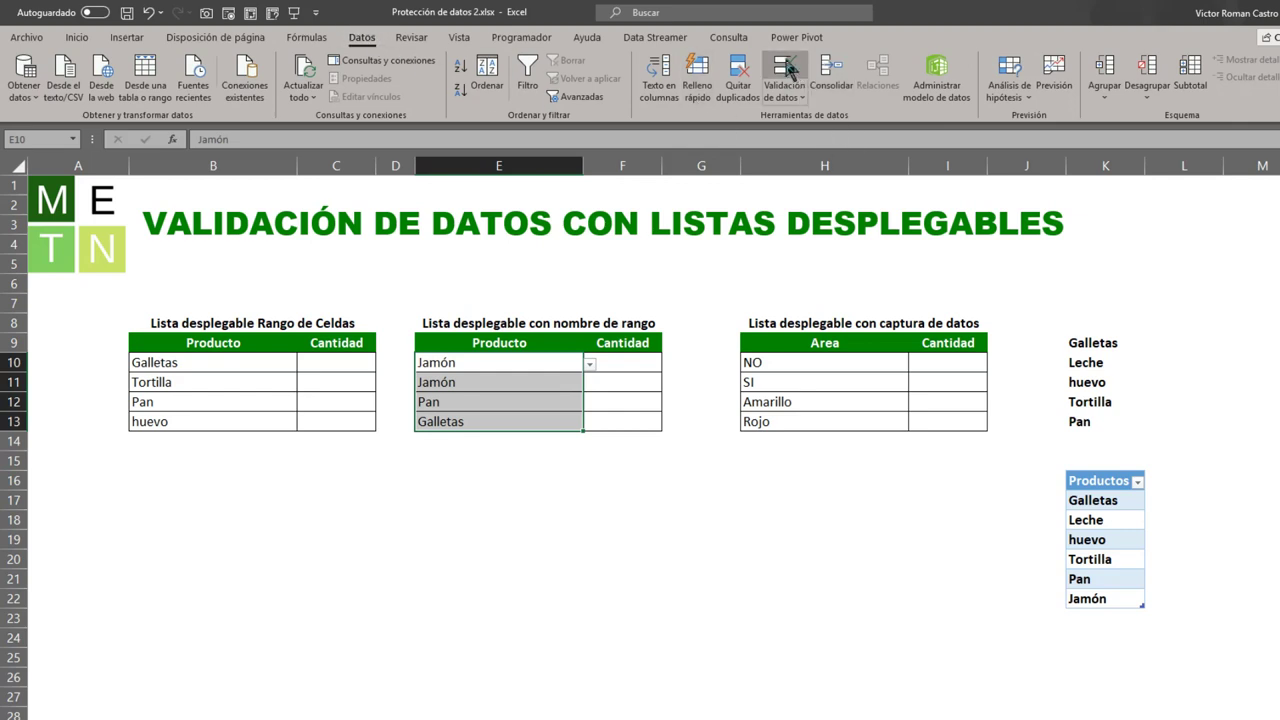
pyautogui.click(775, 72)
pyautogui.moveTo(623, 437); pyautogui.dragTo(548, 440)
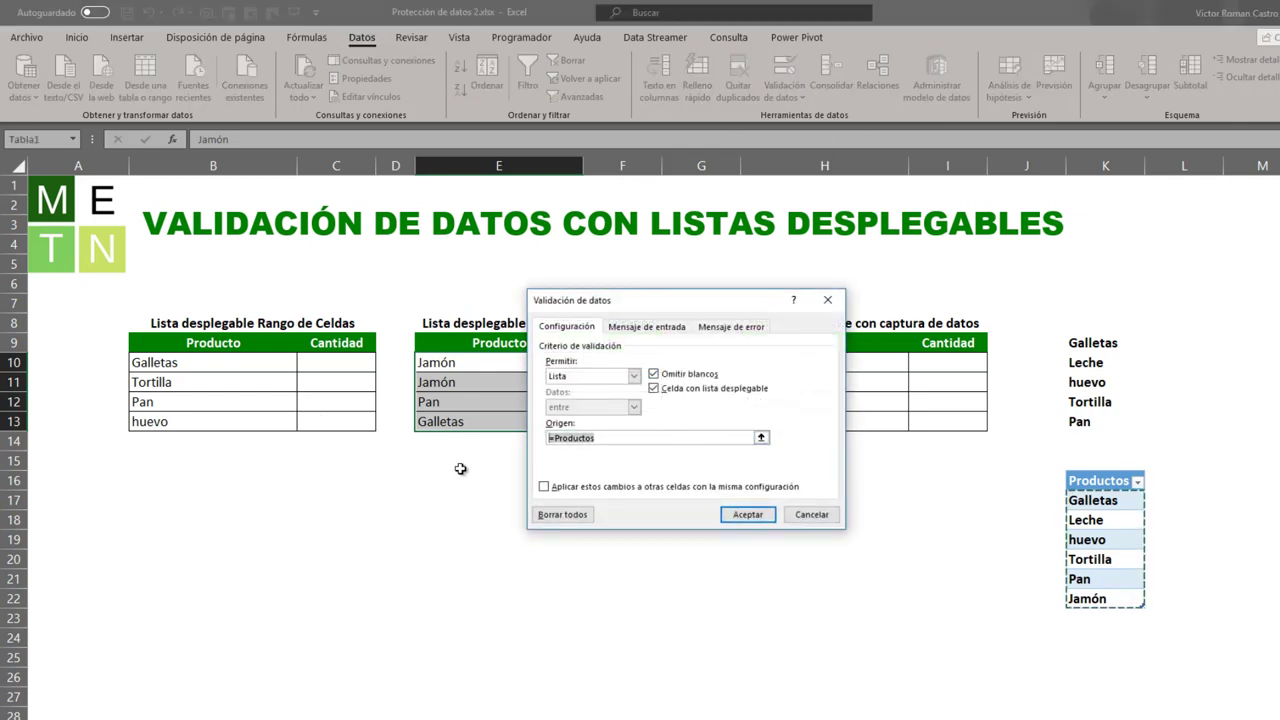
pyautogui.press('BackSpace')
pyautogui.write('=')
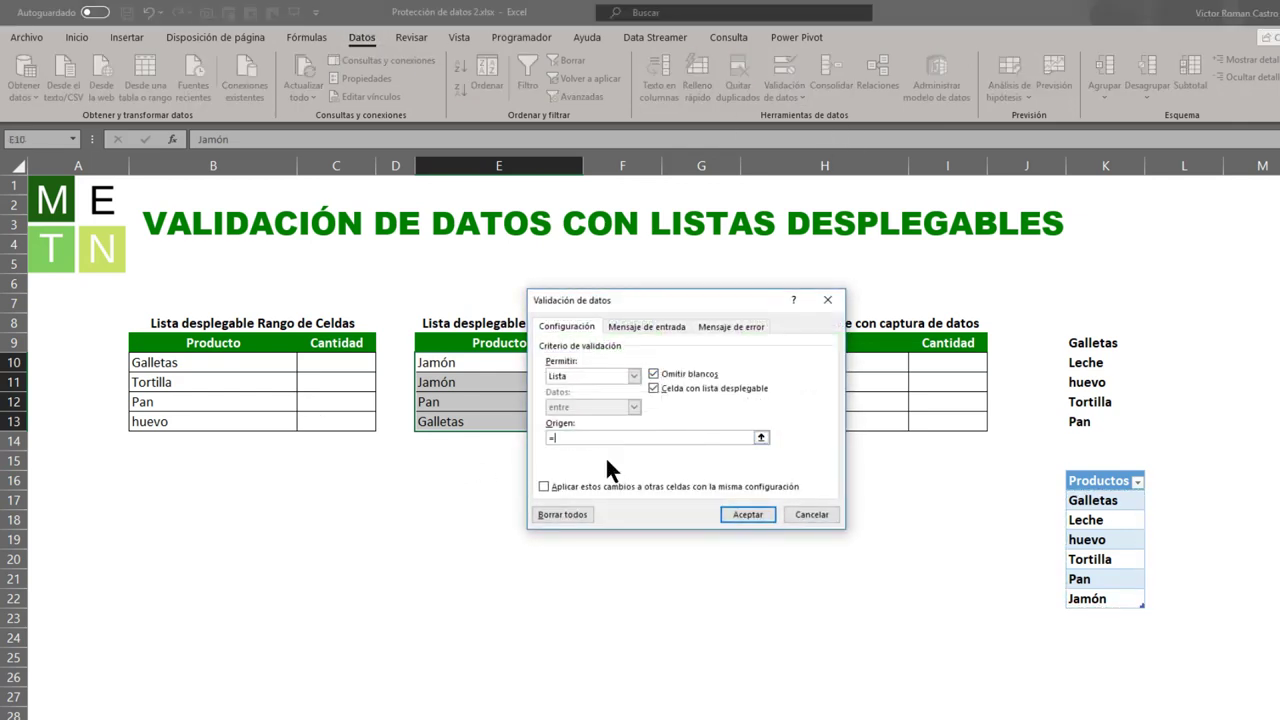
pyautogui.moveTo(1105, 500); pyautogui.dragTo(1114, 600)
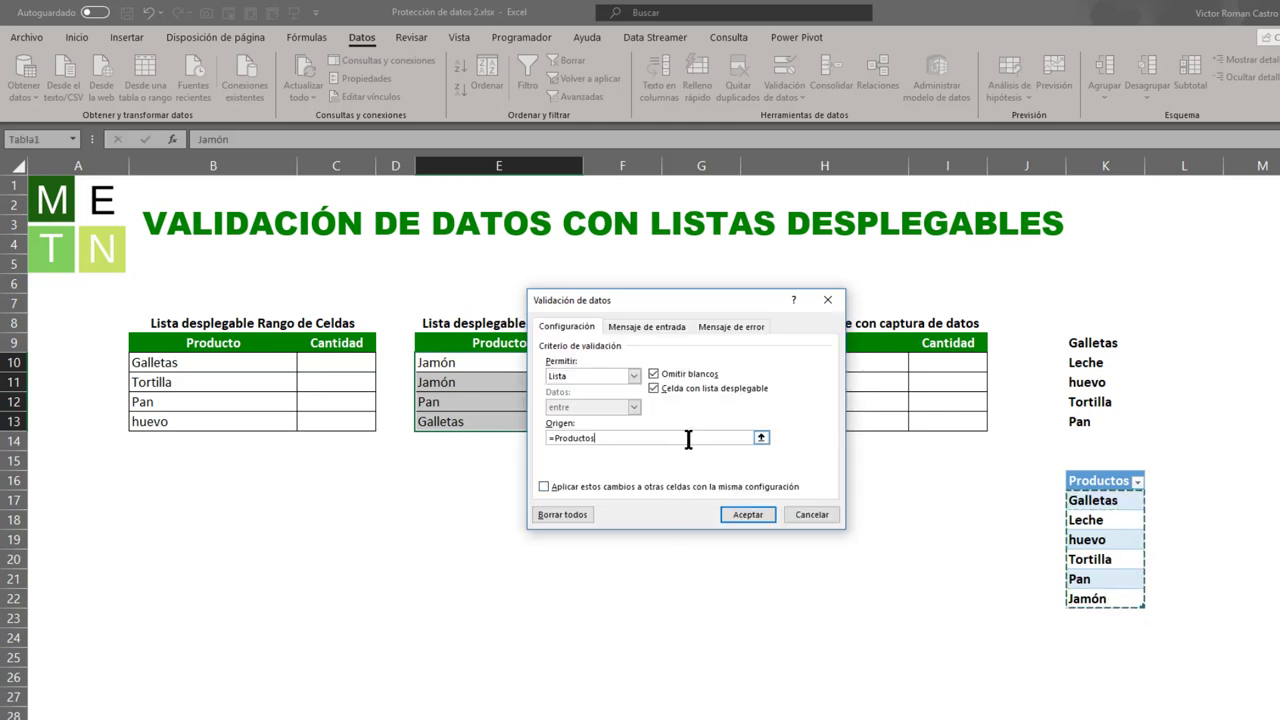
pyautogui.click(757, 520)
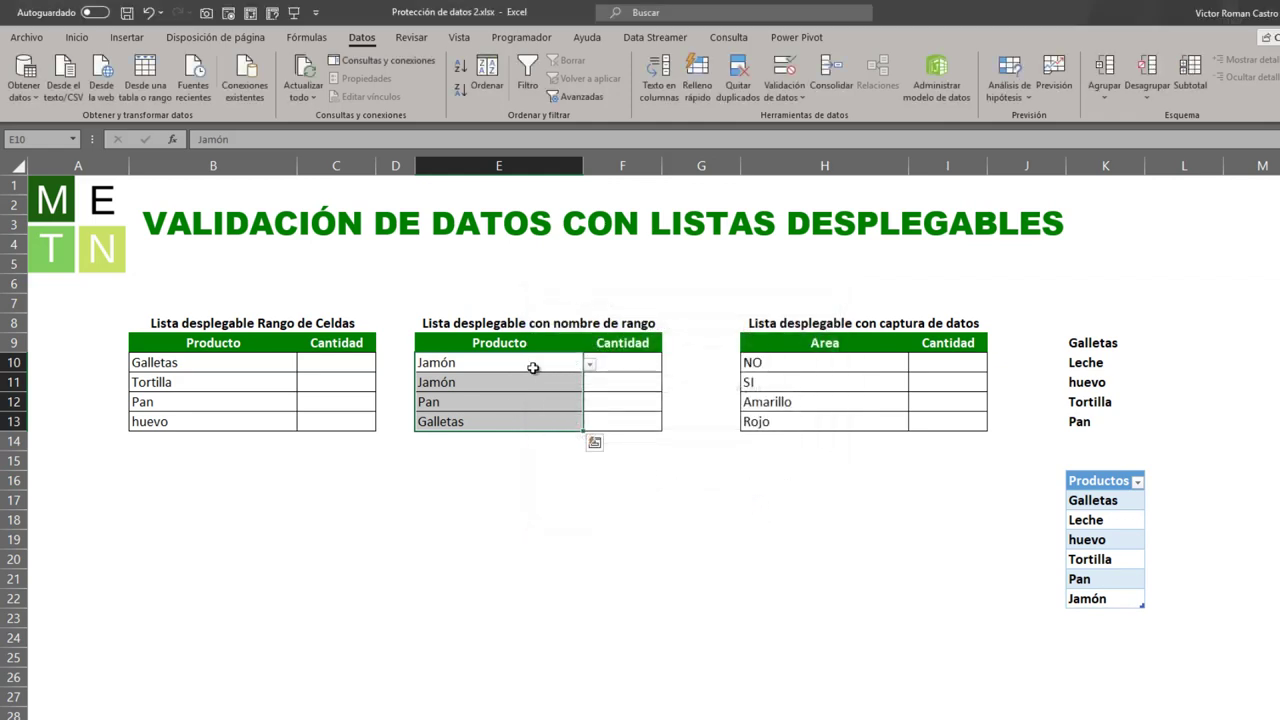
pyautogui.click(533, 368)
pyautogui.click(590, 365)
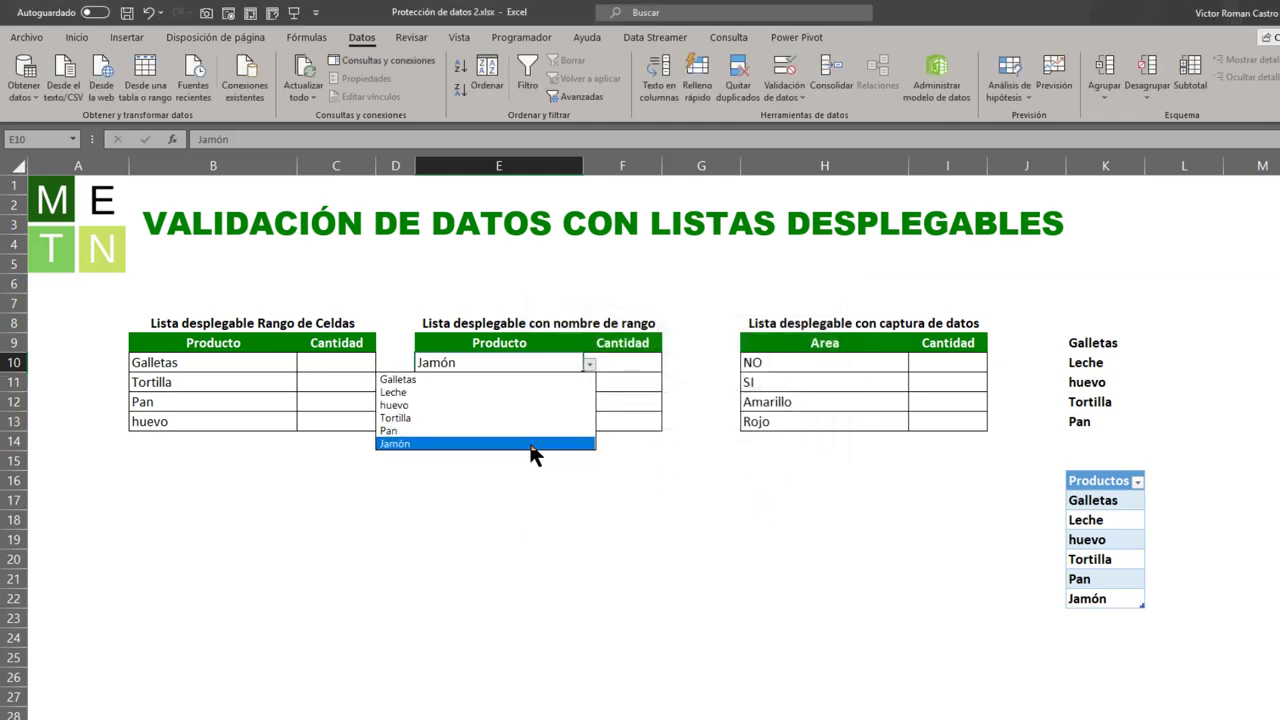
# Enter Salchichas in K23 to extend the Productos table, confirming it appears in E10's dropdown
pyautogui.click(1095, 618)
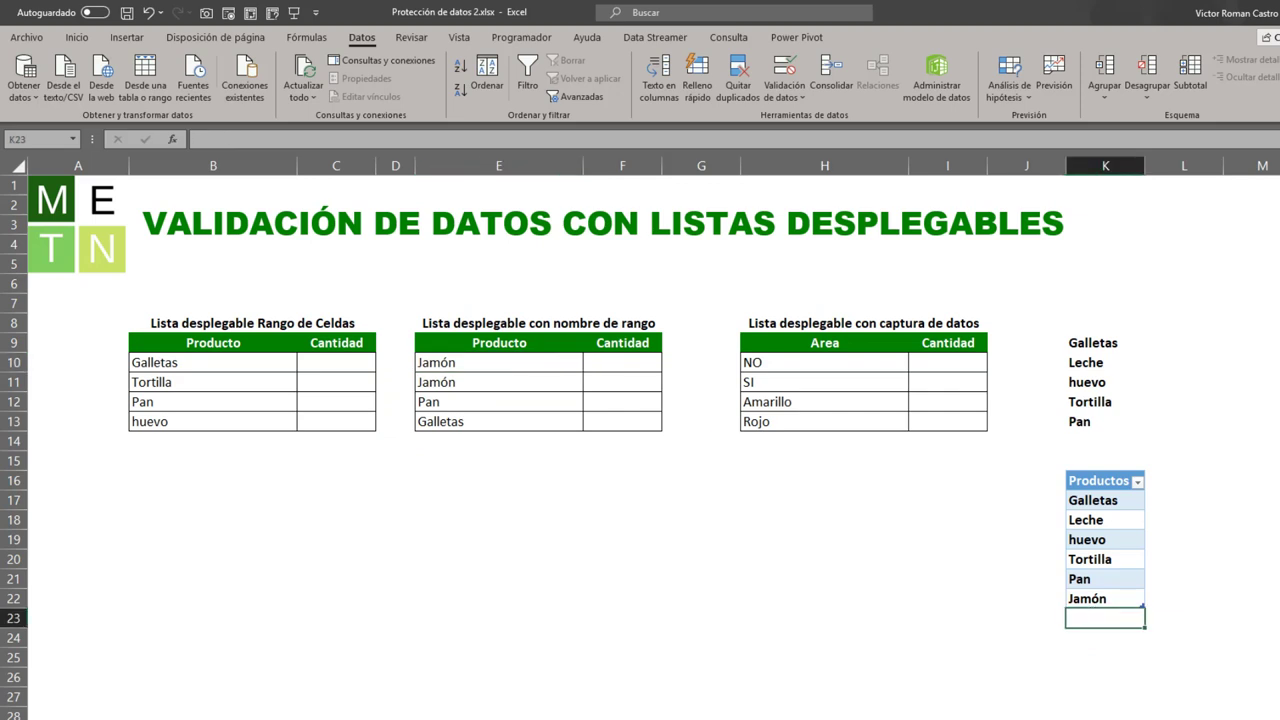
pyautogui.write('Salchichas')
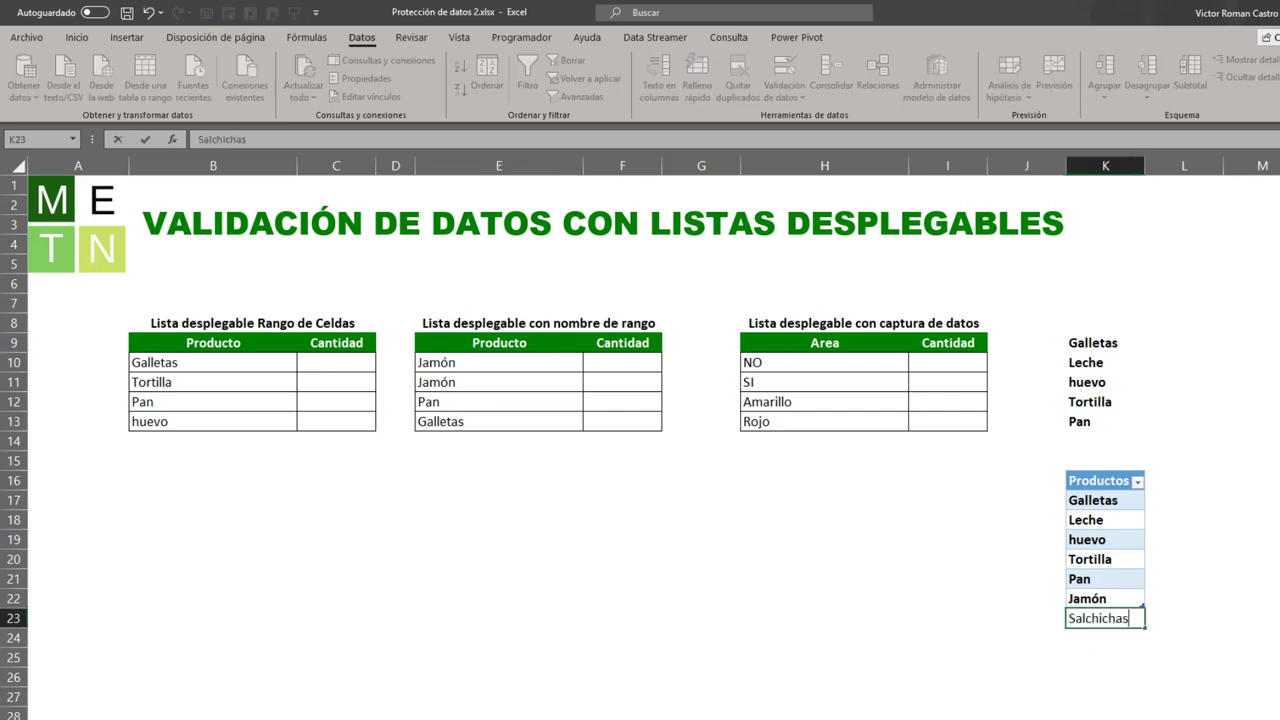
pyautogui.hotkey('ctrl', 'Return')
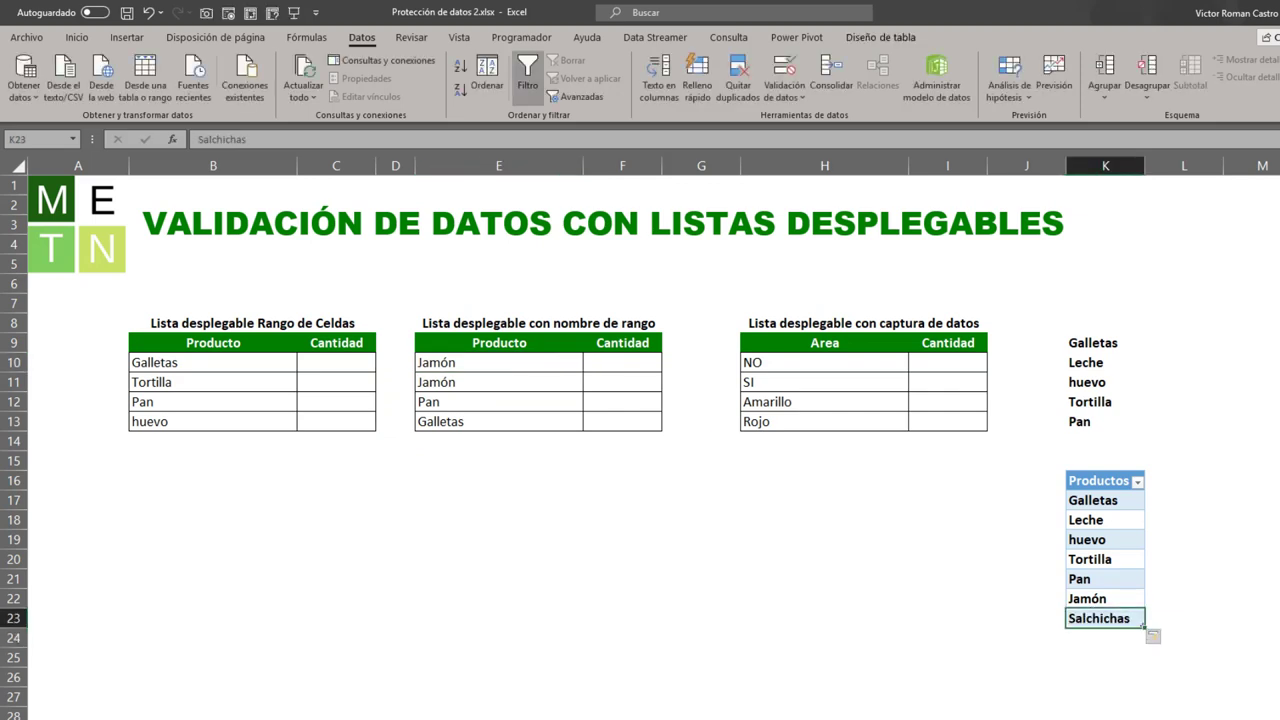
pyautogui.click(538, 362)
pyautogui.click(590, 366)
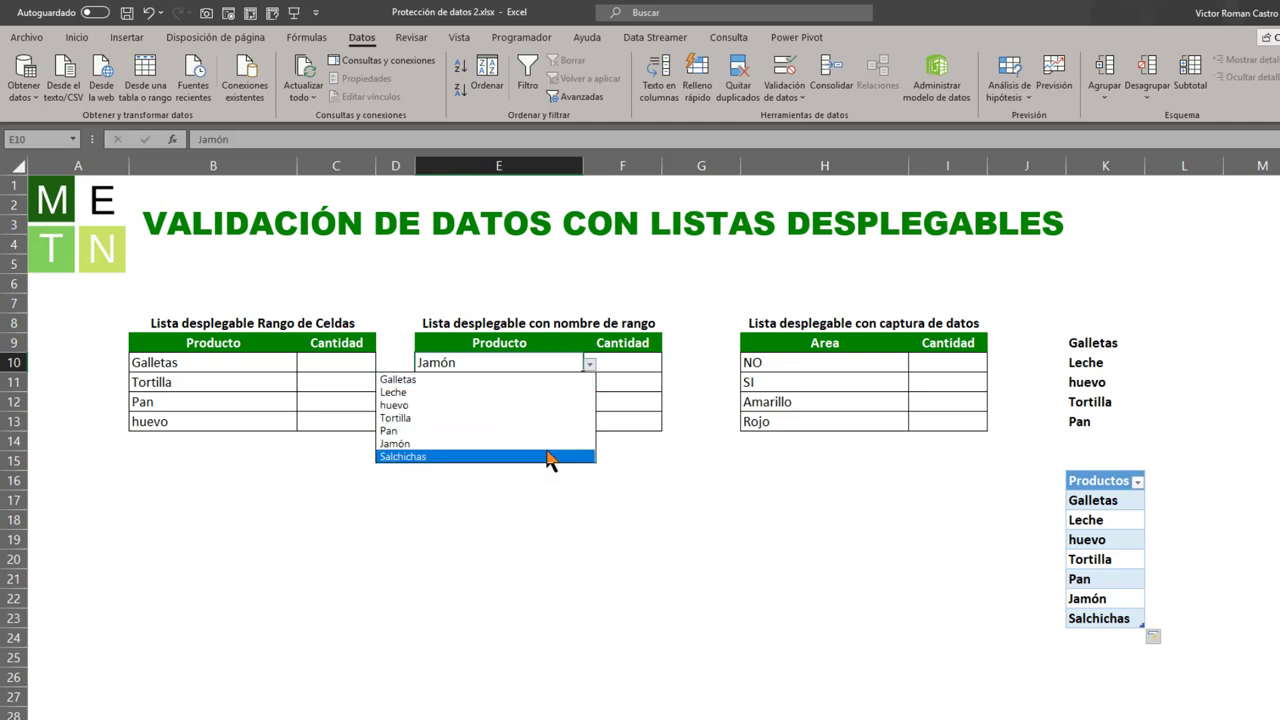
pyautogui.click(310, 38)
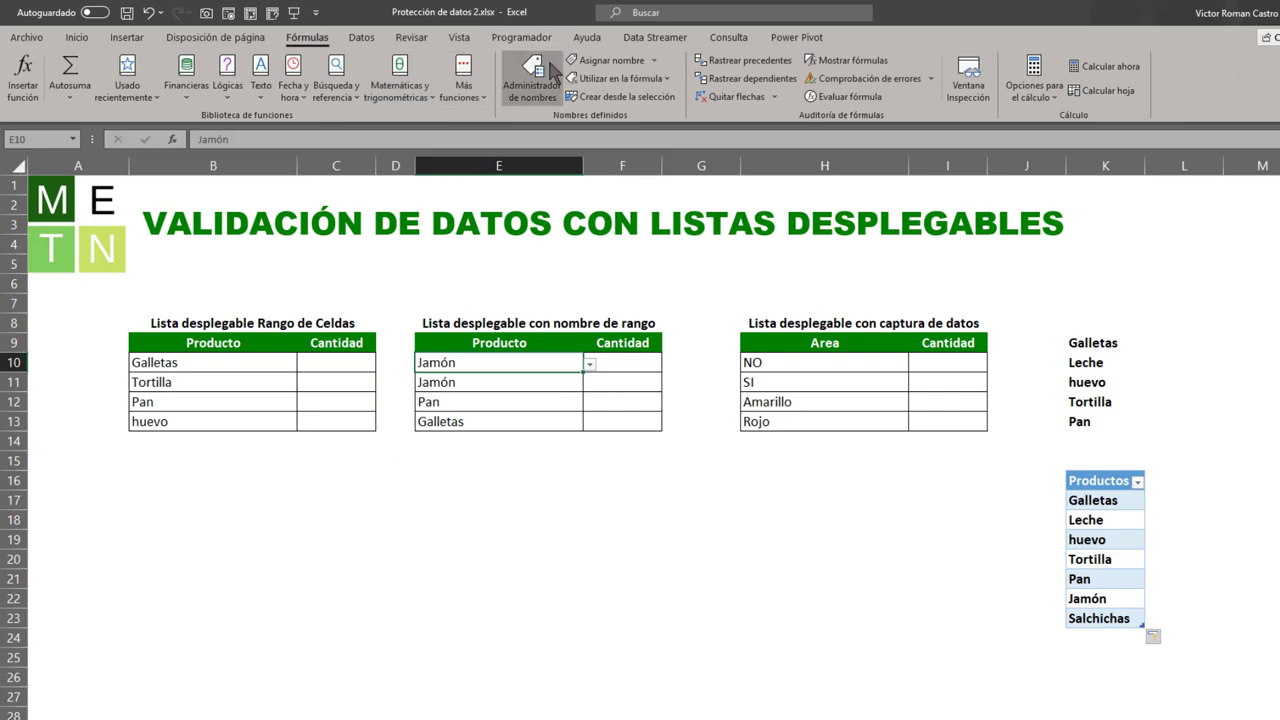
# Enter Pan blanco in K24 as a new row of the Productos table
pyautogui.click(531, 422)
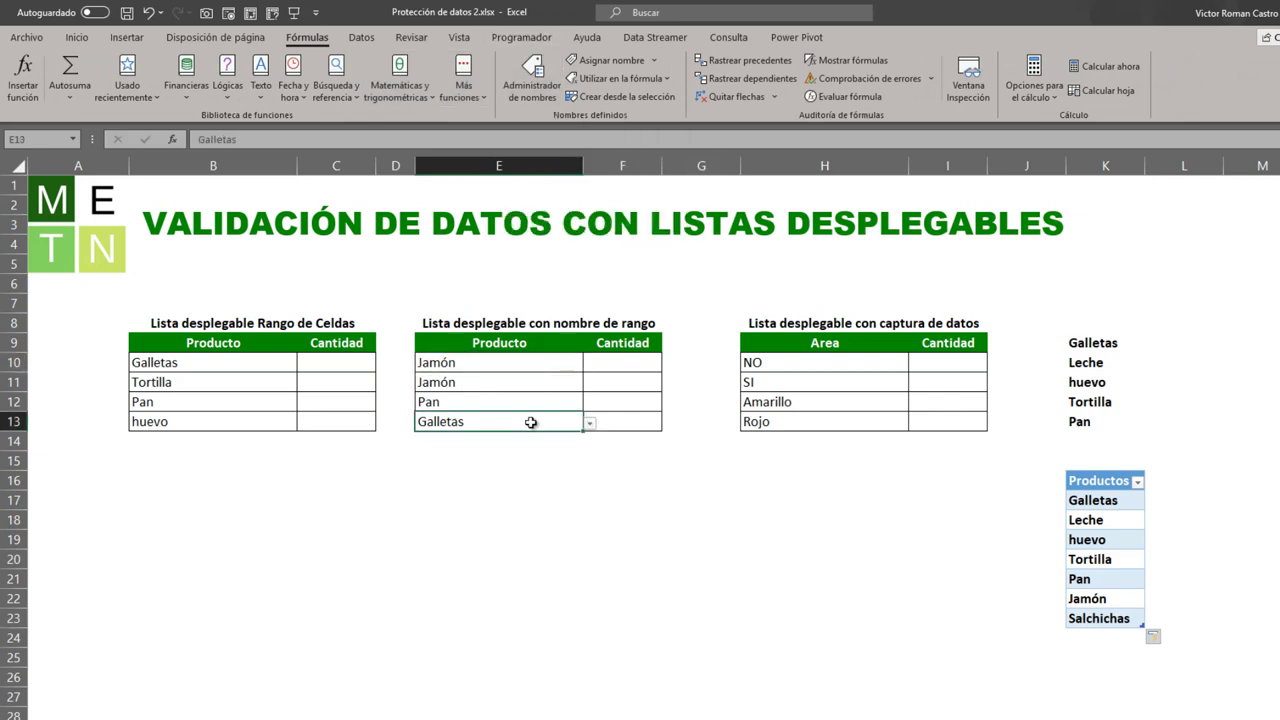
pyautogui.click(1101, 636)
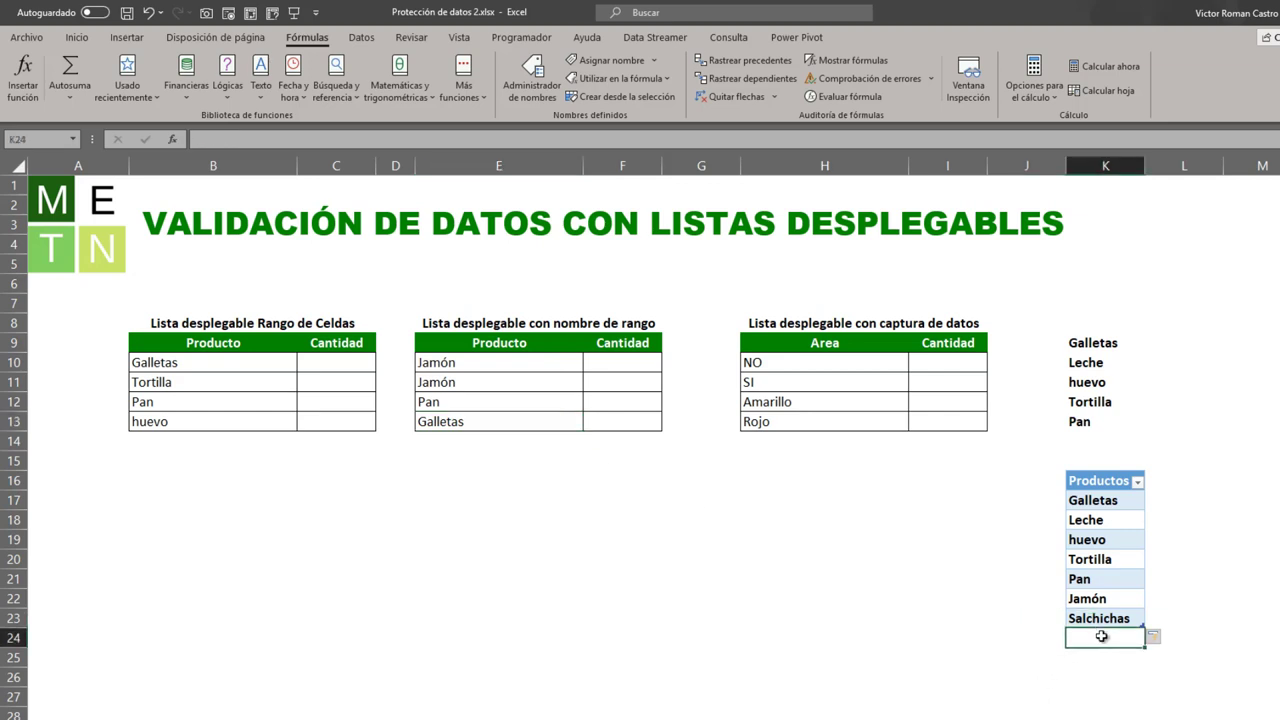
pyautogui.click(514, 405)
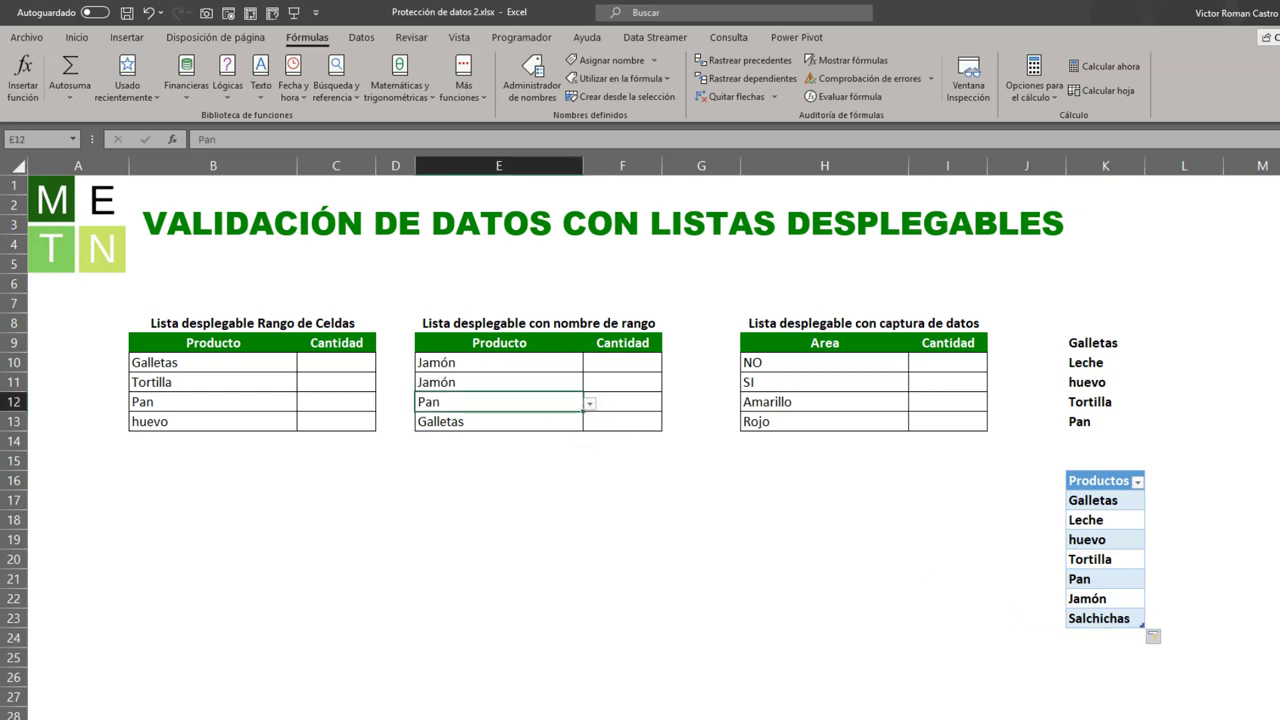
pyautogui.click(1096, 641)
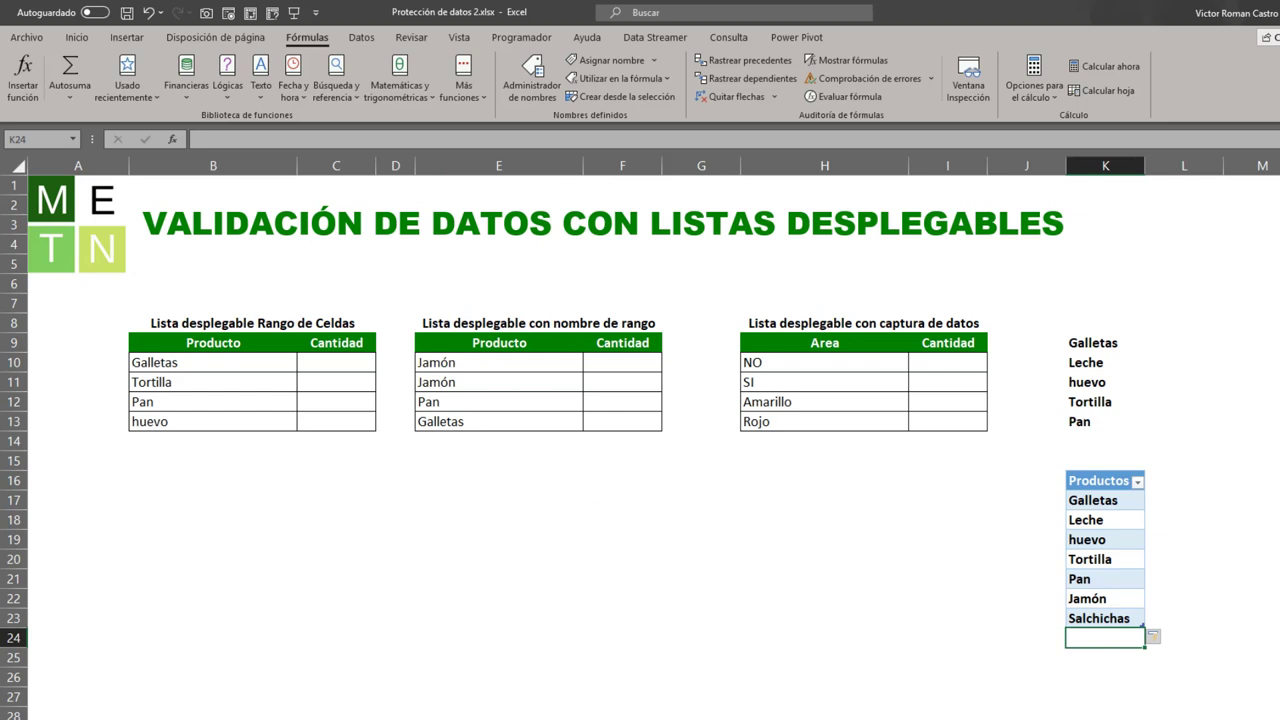
pyautogui.write('Pan blanco')
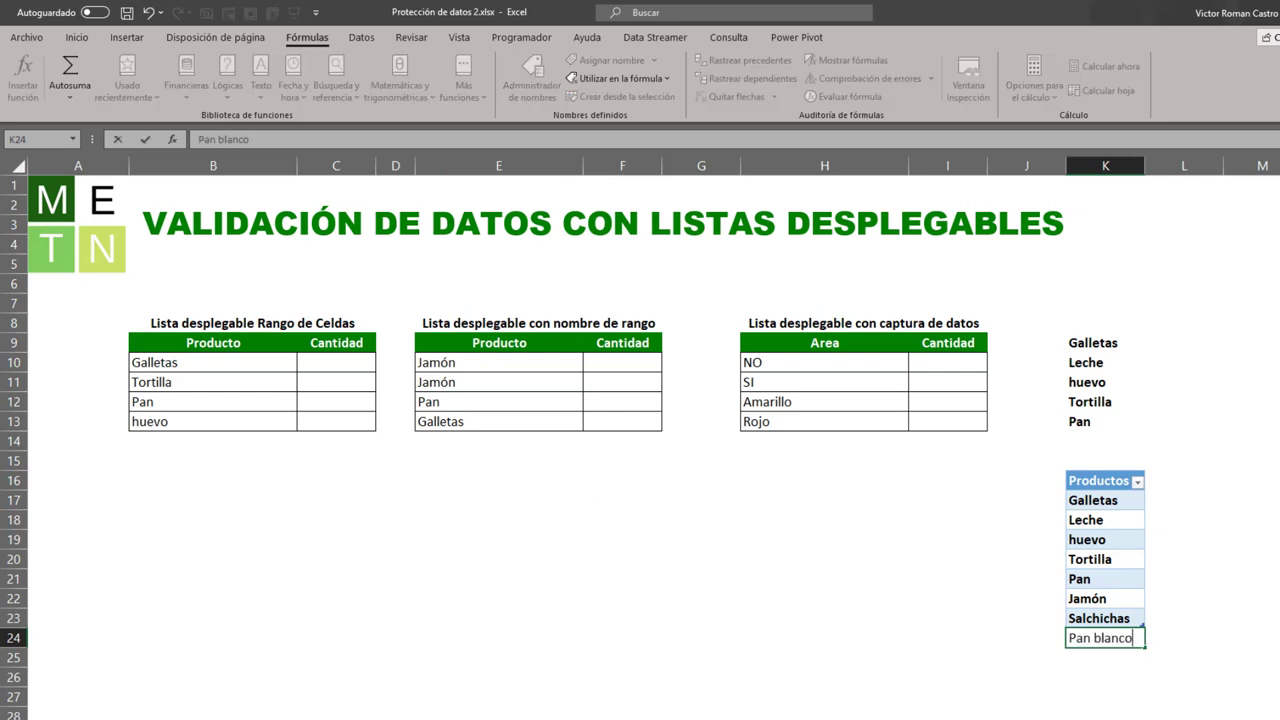
pyautogui.press('Return')
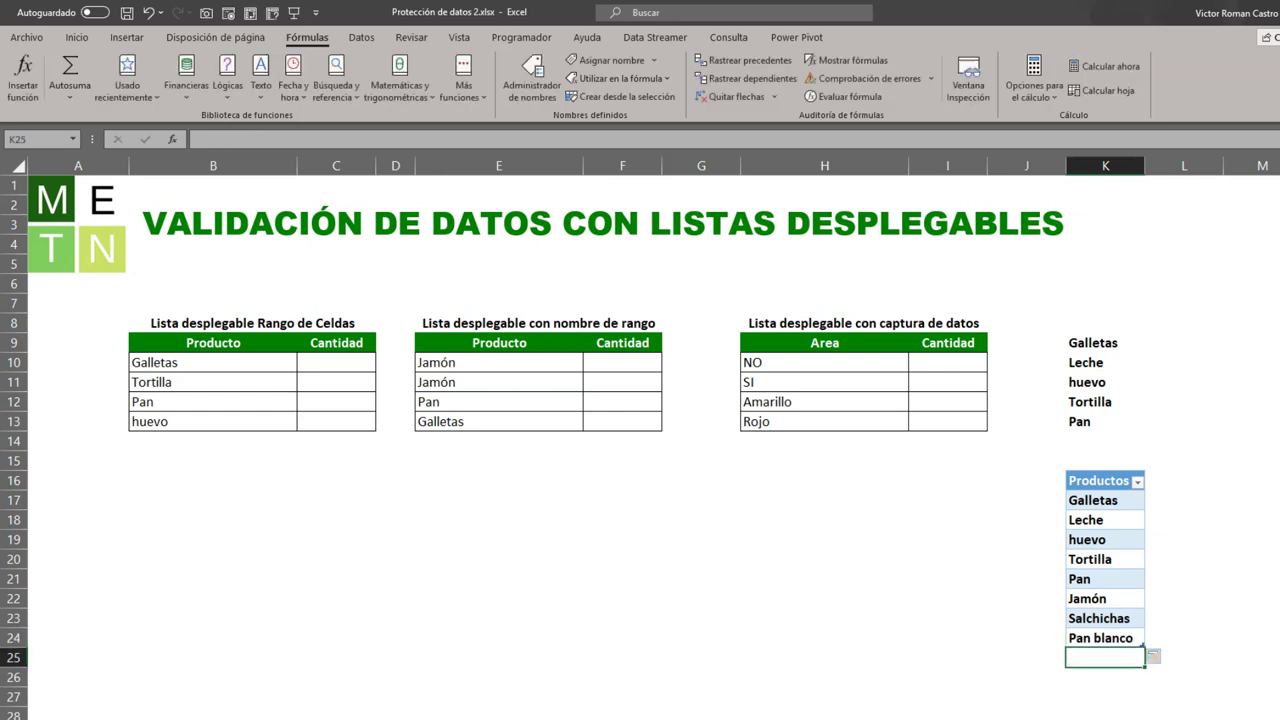
pyautogui.click(1175, 632)
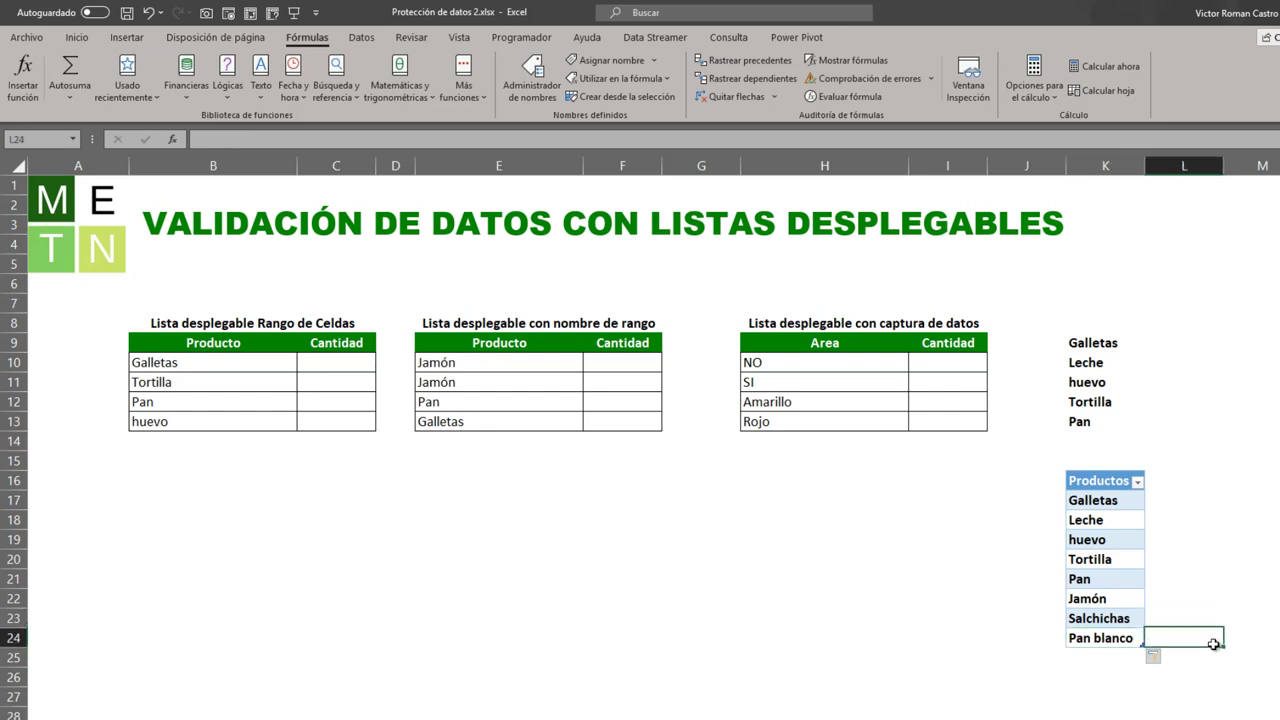
# Choose Pan blanco from cell E11's product dropdown
pyautogui.click(503, 365)
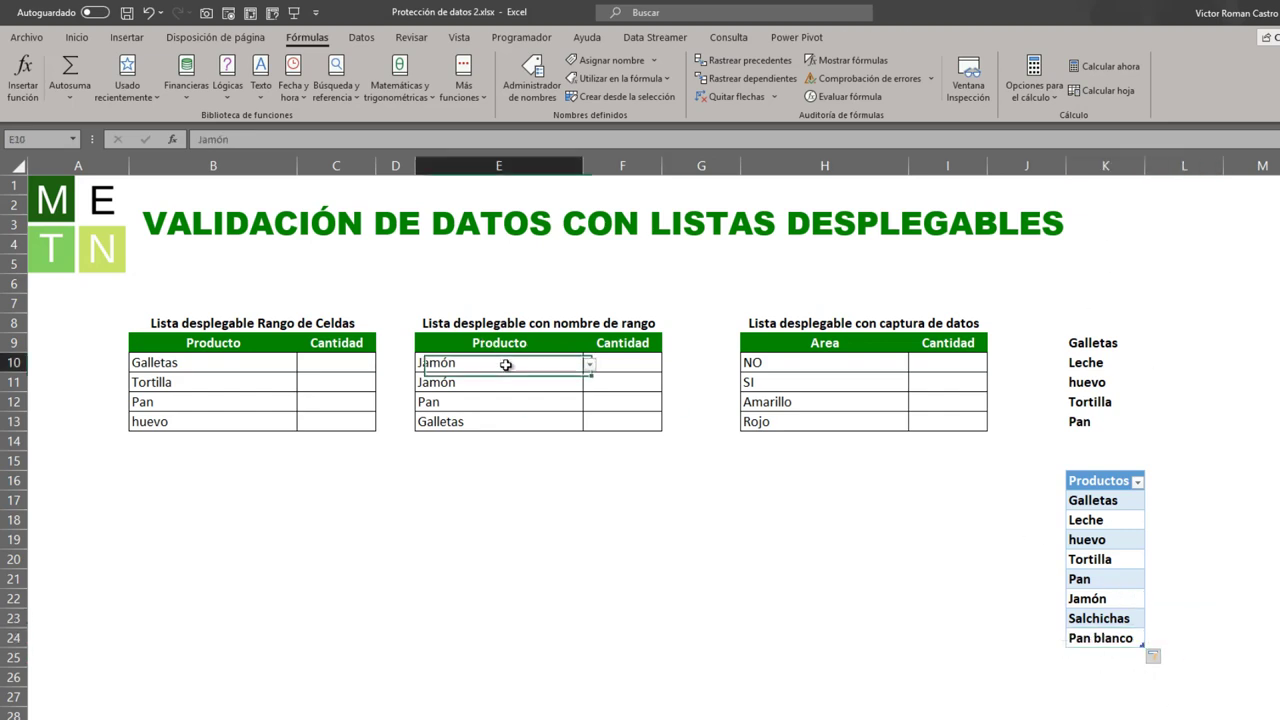
pyautogui.click(568, 390)
pyautogui.click(590, 385)
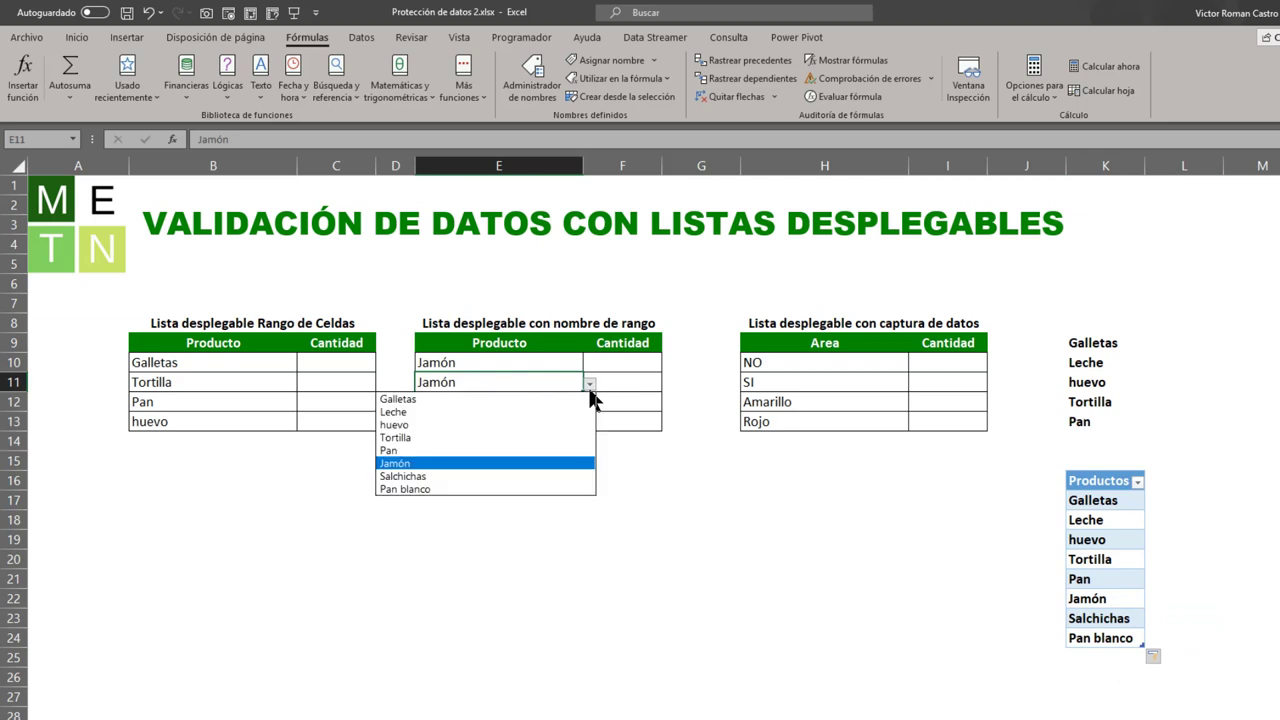
pyautogui.click(524, 490)
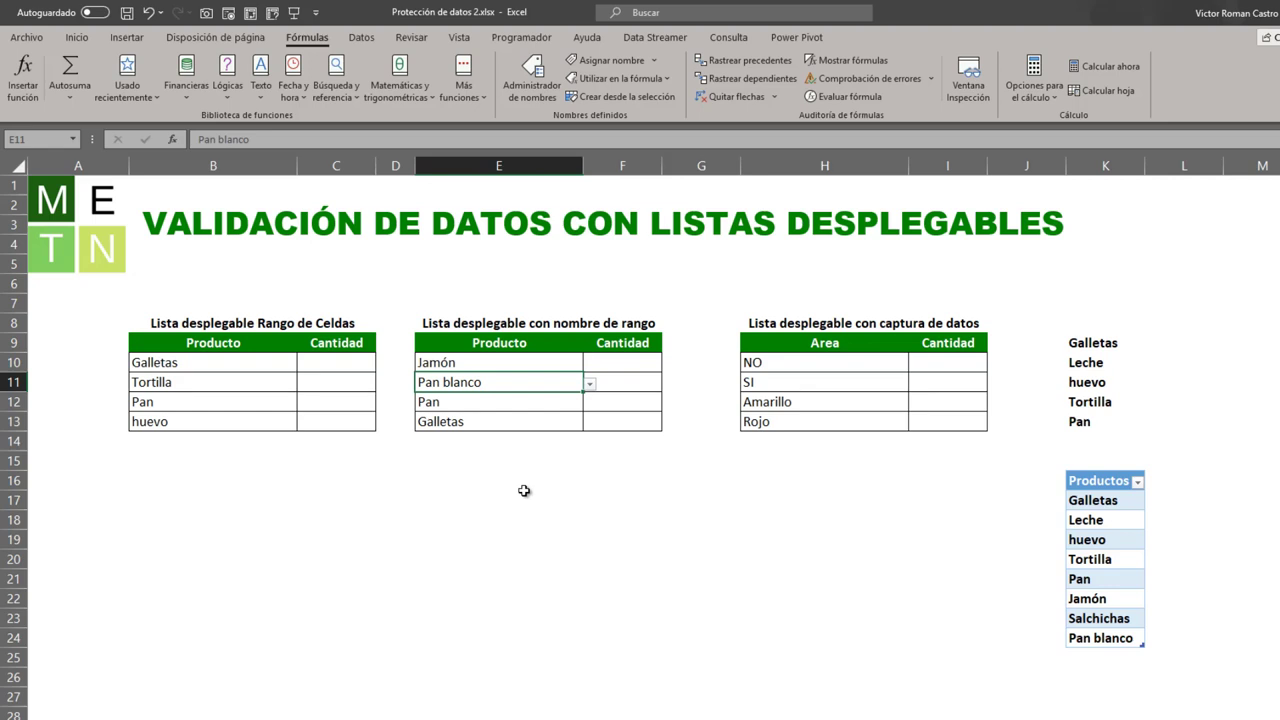
pyautogui.click(250, 322)
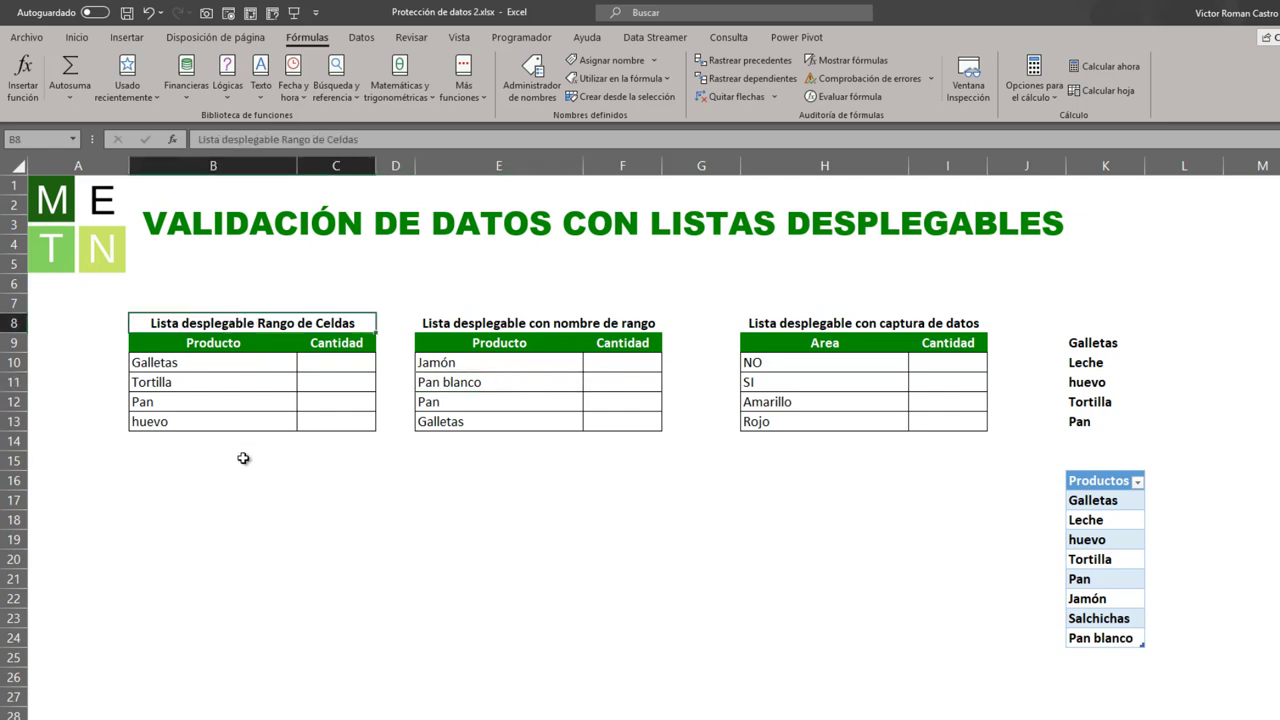
pyautogui.moveTo(1110, 342); pyautogui.dragTo(1088, 422)
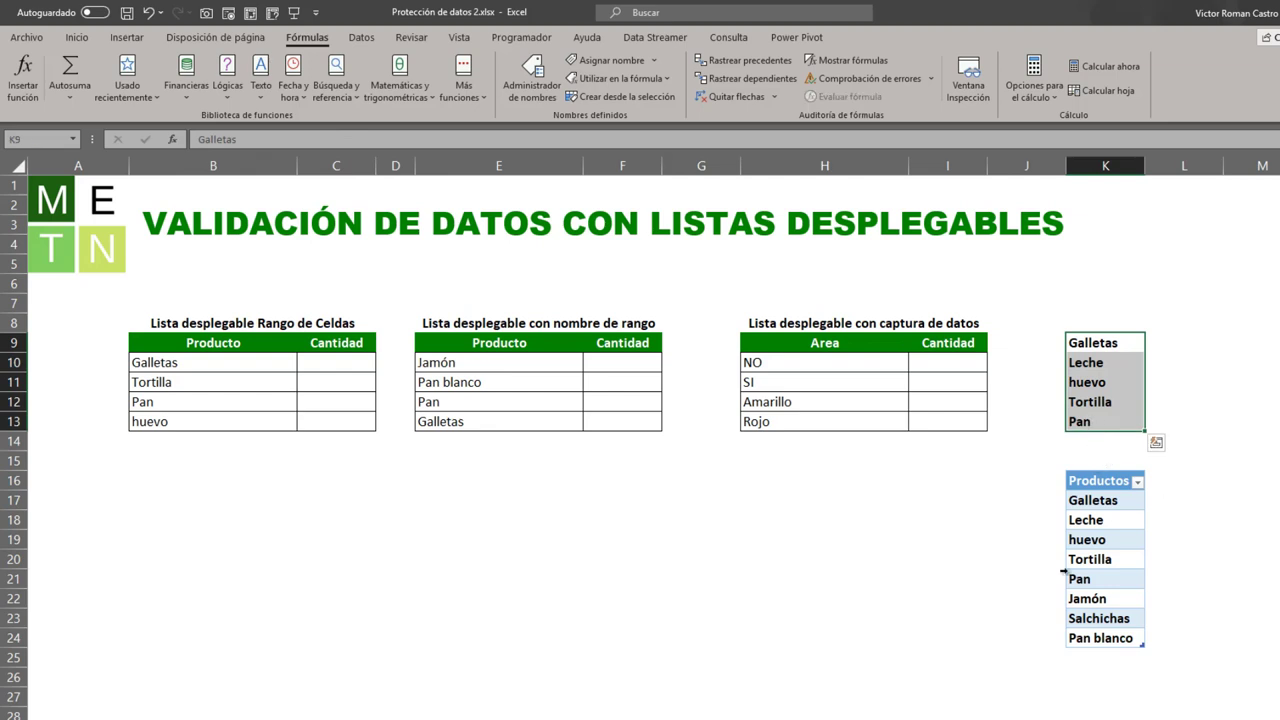
pyautogui.click(510, 325)
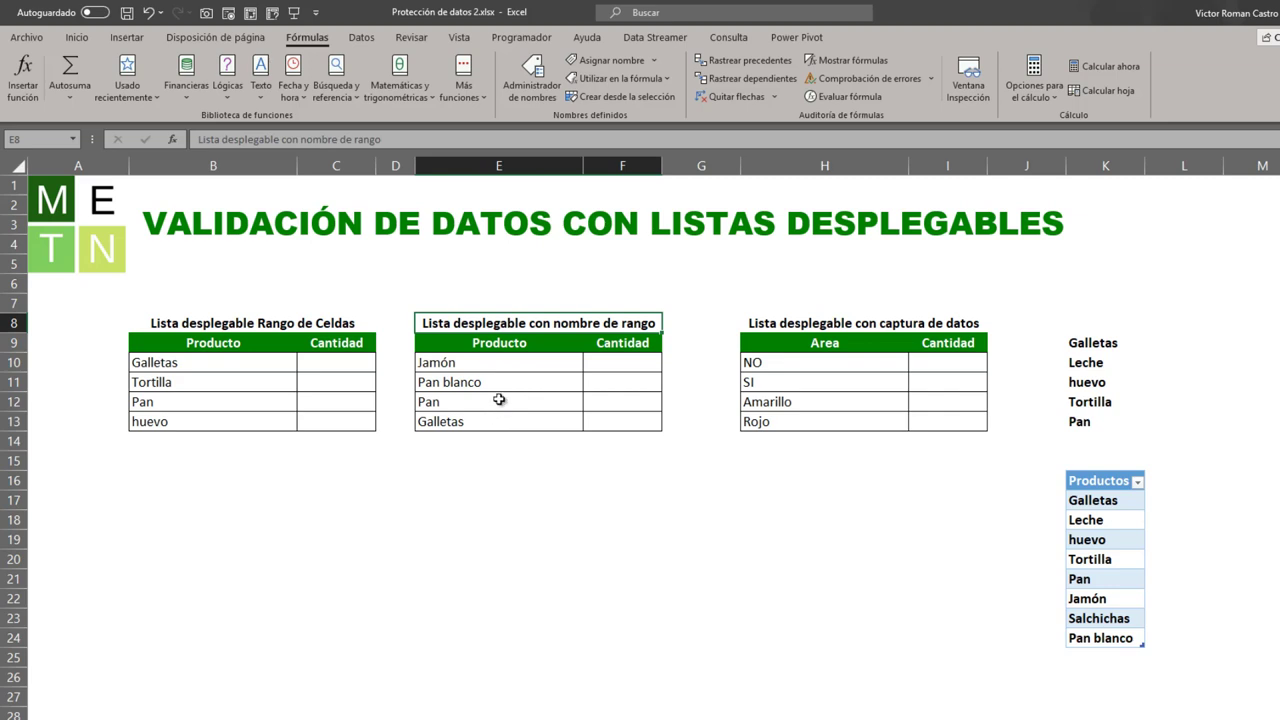
pyautogui.moveTo(1100, 500); pyautogui.dragTo(1105, 653)
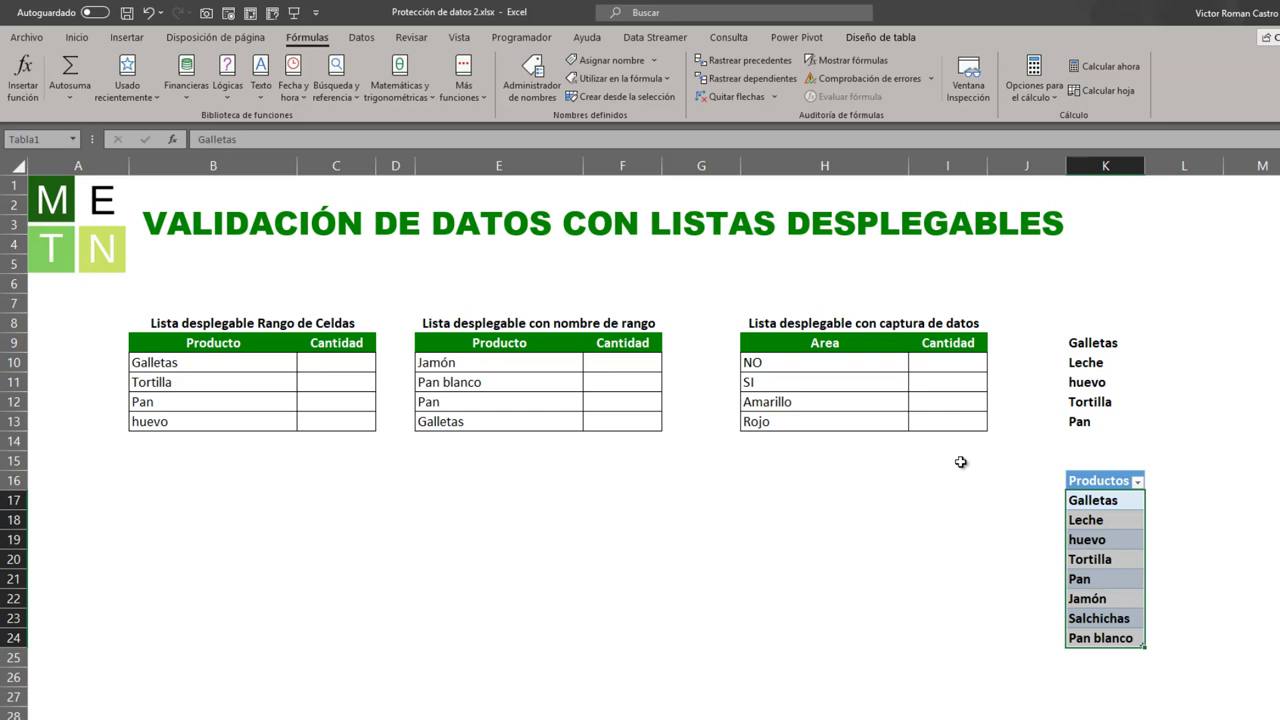
pyautogui.click(791, 367)
pyautogui.click(792, 386)
pyautogui.click(810, 362)
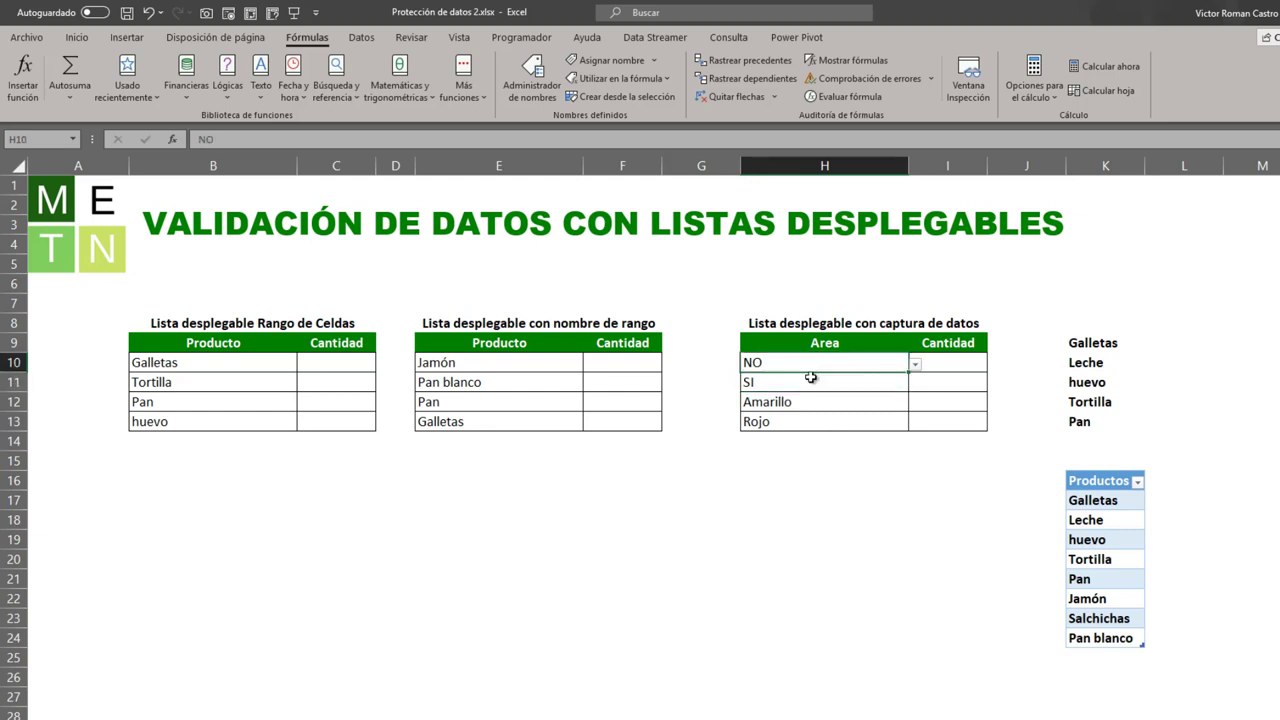
pyautogui.click(812, 379)
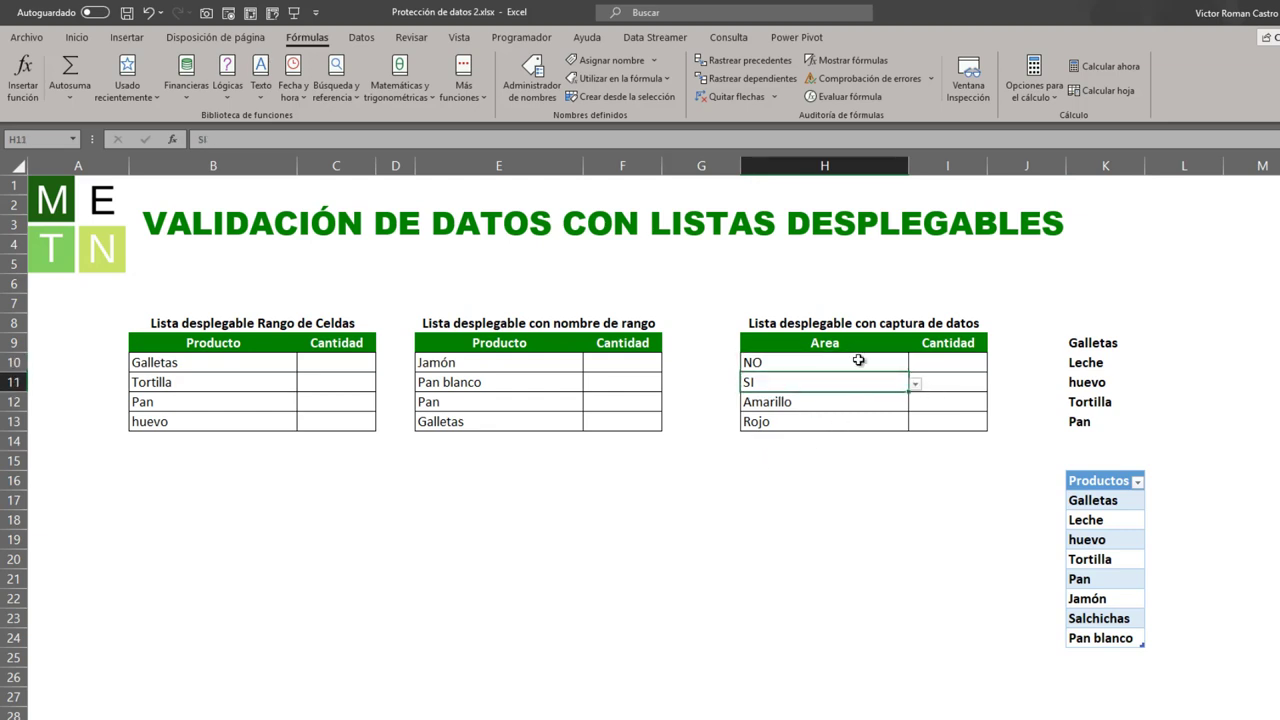
pyautogui.moveTo(857, 362); pyautogui.dragTo(862, 420)
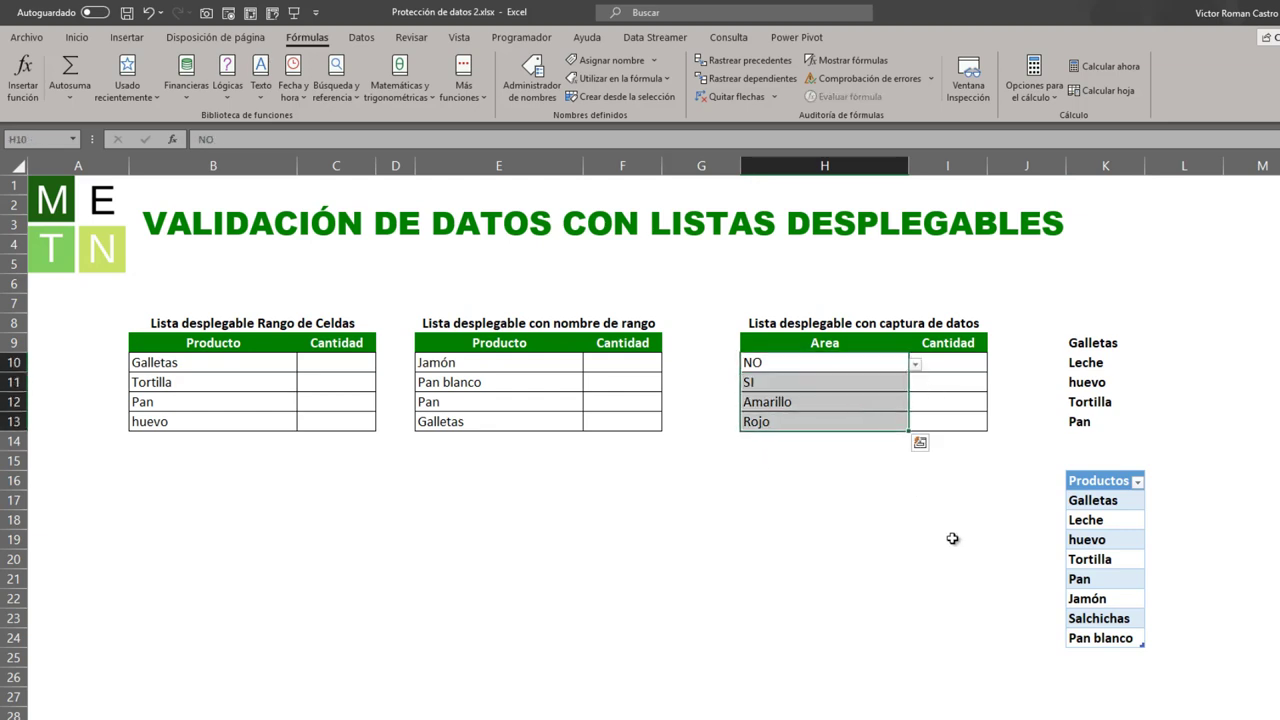